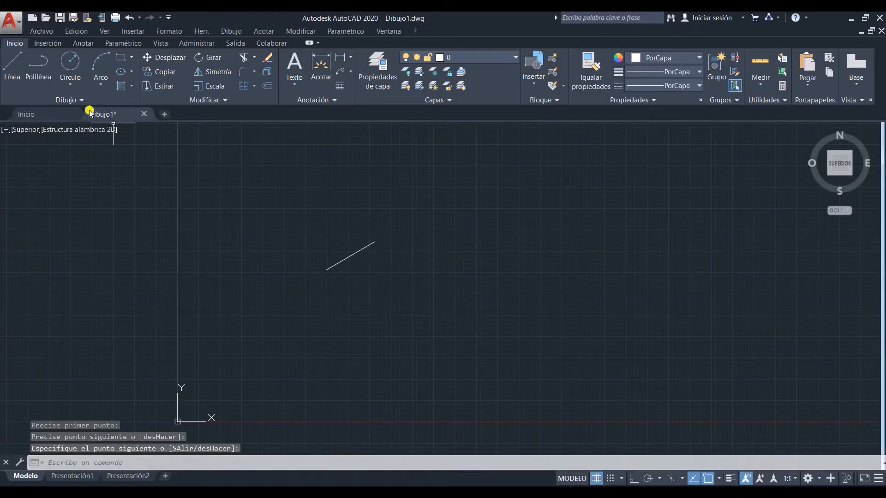
Step: Draw a three-point arc bulging upward, to the right of the existing slanted line
{"action": "left_click", "coordinate": [100, 67]}
{"action": "left_click", "coordinate": [494, 236]}
{"action": "left_click", "coordinate": [494, 236]}
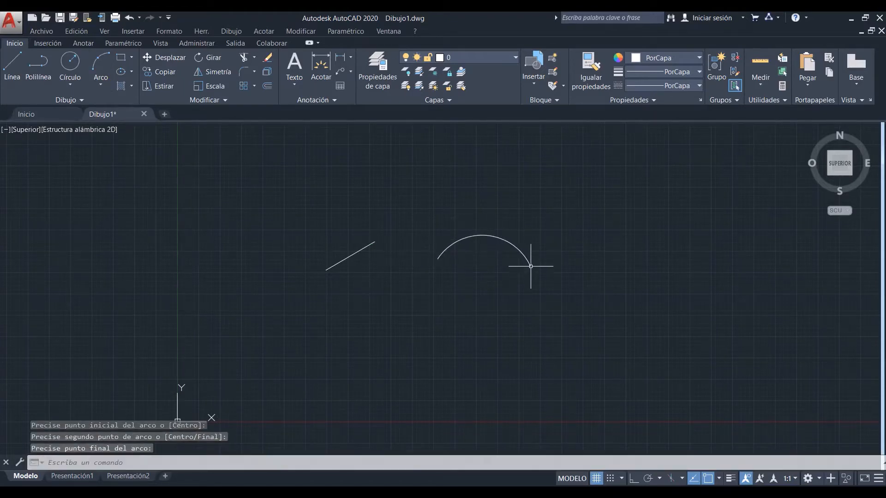
{"action": "left_click", "coordinate": [530, 266]}
Step: Draw an open, house-shaped polyline with five vertices below the line and the arc
{"action": "type", "text": "pol"}
{"action": "key", "text": "Return"}
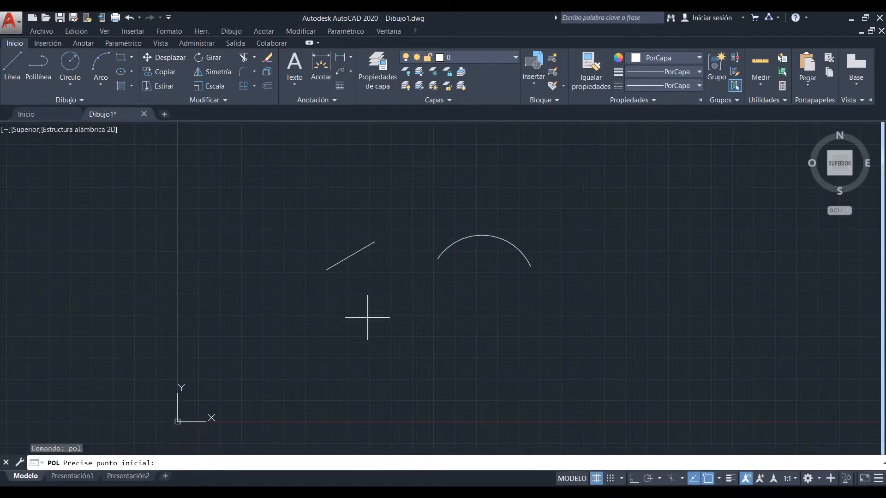
{"action": "left_click", "coordinate": [390, 328]}
{"action": "left_click", "coordinate": [431, 305]}
{"action": "left_click", "coordinate": [470, 339]}
{"action": "left_click", "coordinate": [470, 379]}
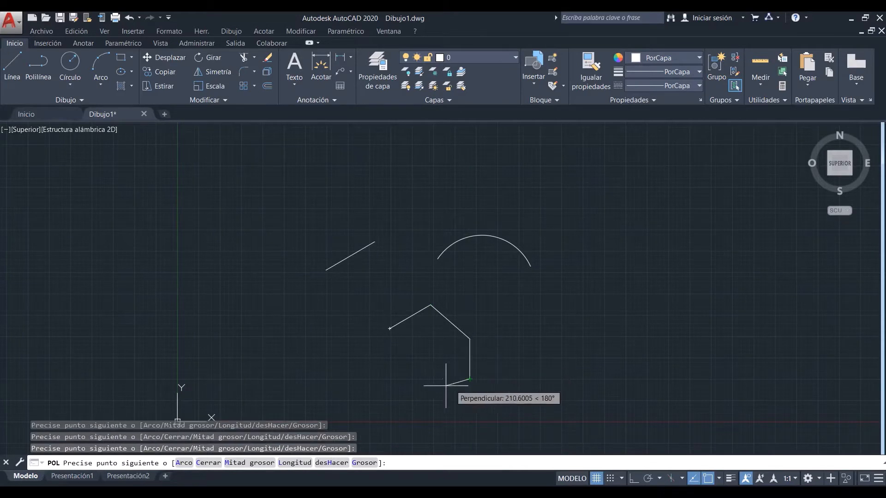
{"action": "left_click", "coordinate": [411, 380]}
{"action": "key", "text": "Return"}
Step: Draw an S-shaped spline through four fit points to the left of the slanted line
{"action": "left_click", "coordinate": [60, 100]}
{"action": "left_click", "coordinate": [8, 114]}
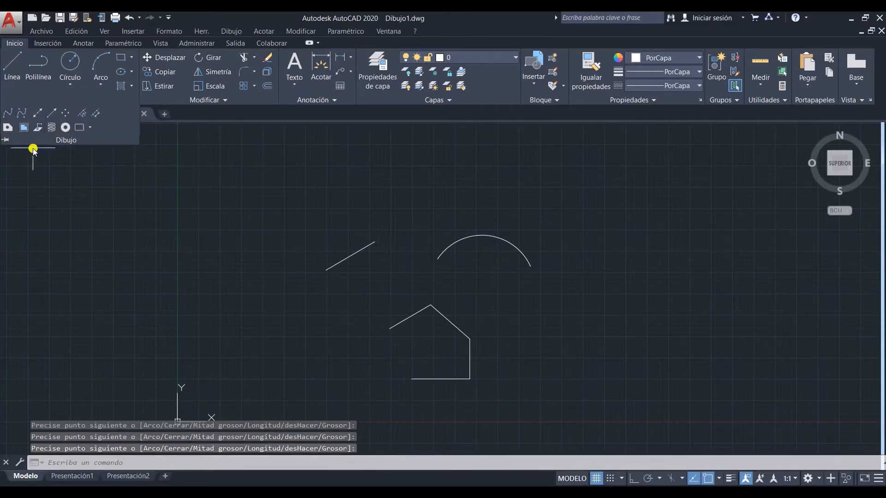
{"action": "left_click", "coordinate": [225, 354]}
{"action": "left_click", "coordinate": [215, 291]}
{"action": "left_click", "coordinate": [290, 263]}
{"action": "left_click", "coordinate": [327, 219]}
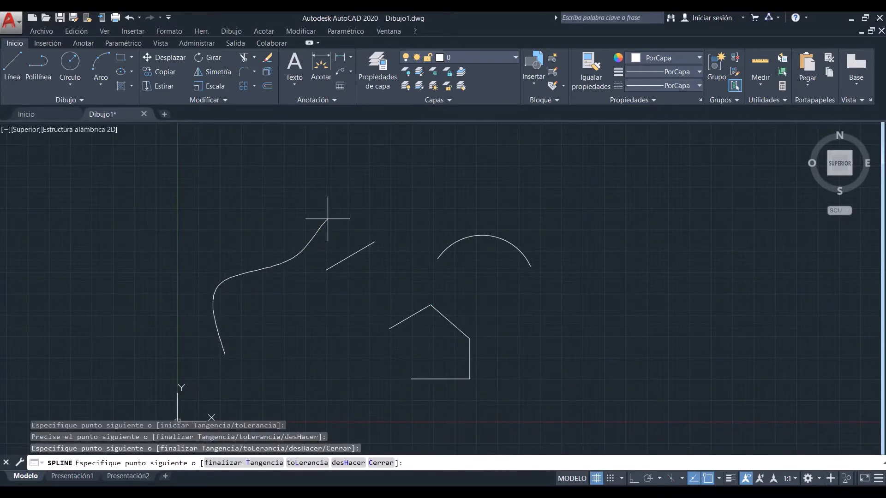
{"action": "key", "text": "Return"}
Step: Select the line, polyline, arc and spline one at a time to inspect each object, clearing the selection after each
{"action": "left_click", "coordinate": [365, 247]}
{"action": "left_click", "coordinate": [356, 234]}
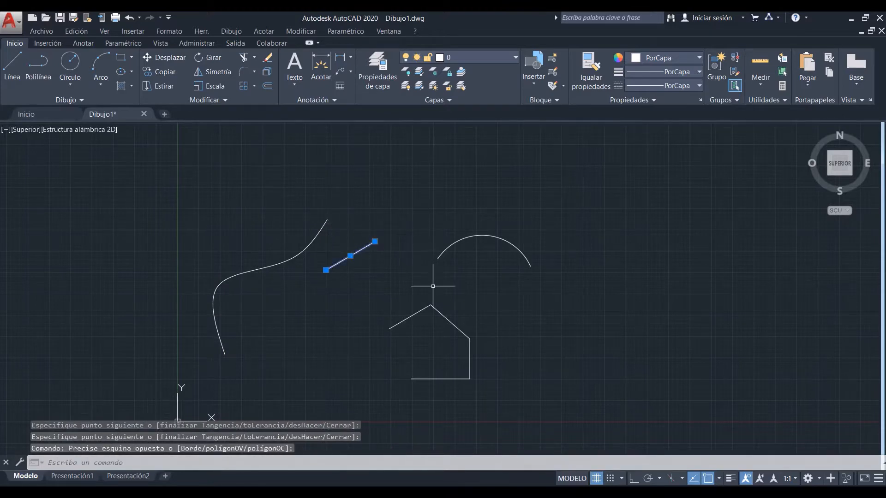
{"action": "key", "text": "Escape"}
{"action": "left_click", "coordinate": [453, 310]}
{"action": "left_click", "coordinate": [435, 325]}
{"action": "key", "text": "Escape"}
{"action": "left_click", "coordinate": [467, 250]}
{"action": "left_click", "coordinate": [401, 221]}
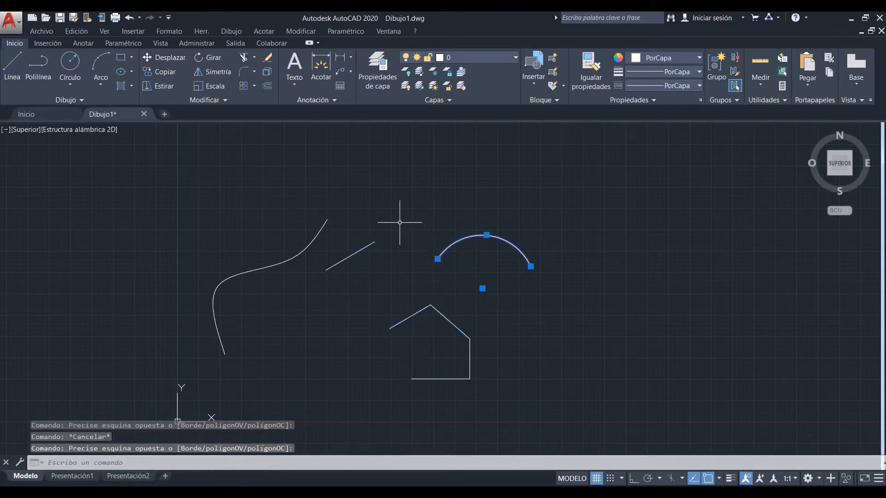
{"action": "key", "text": "Escape"}
{"action": "left_click", "coordinate": [293, 259]}
{"action": "key", "text": "Escape"}
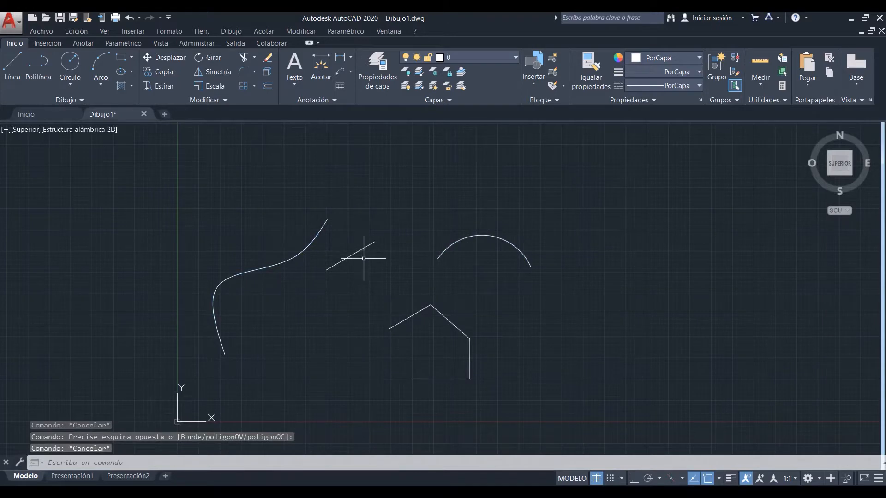
Step: Open the Properties palette for the short slanted line
{"action": "left_click", "coordinate": [356, 252]}
{"action": "left_click", "coordinate": [350, 239]}
{"action": "right_click", "coordinate": [379, 222]}
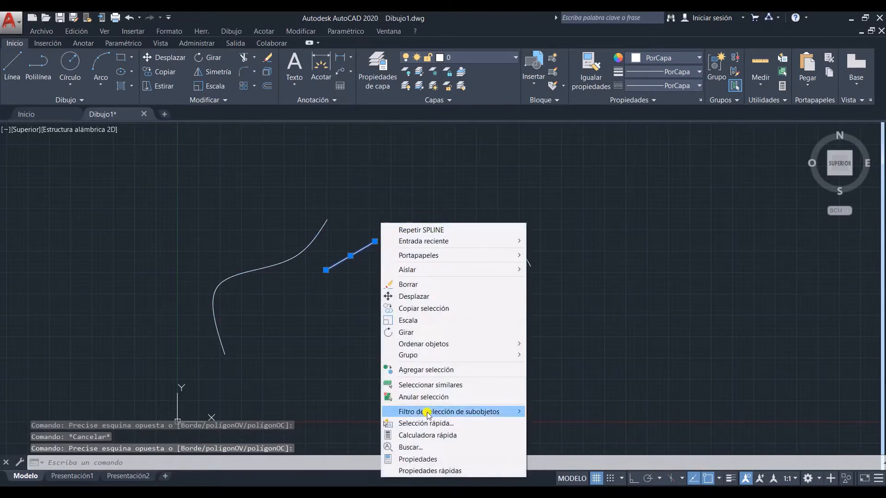
{"action": "left_click", "coordinate": [406, 457]}
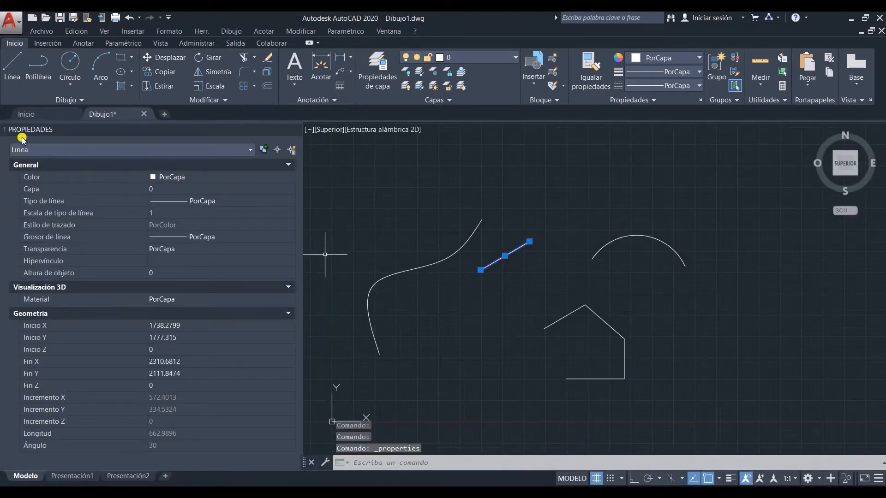
Step: Examine the properties of the spline, the polyline and the arc in turn, leaving nothing selected
{"action": "key", "text": "Escape"}
{"action": "left_click", "coordinate": [458, 270]}
{"action": "left_click", "coordinate": [428, 245]}
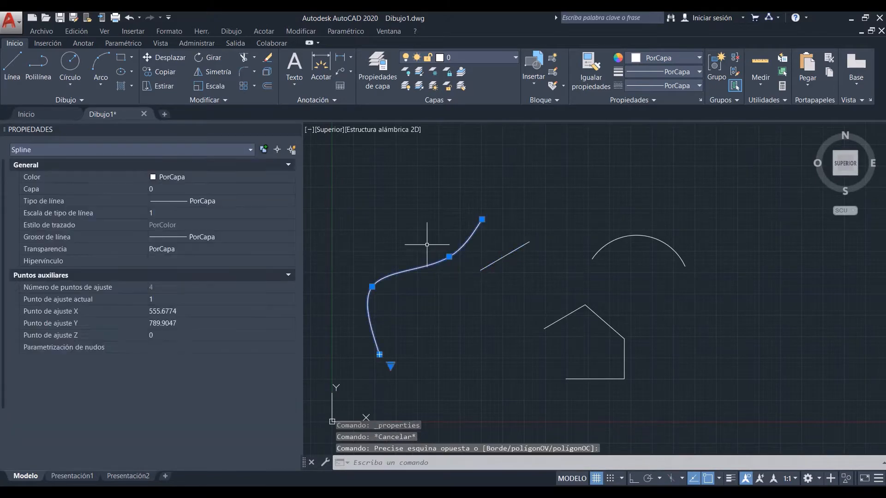
{"action": "key", "text": "Escape"}
{"action": "left_click", "coordinate": [637, 303]}
{"action": "left_click", "coordinate": [534, 331]}
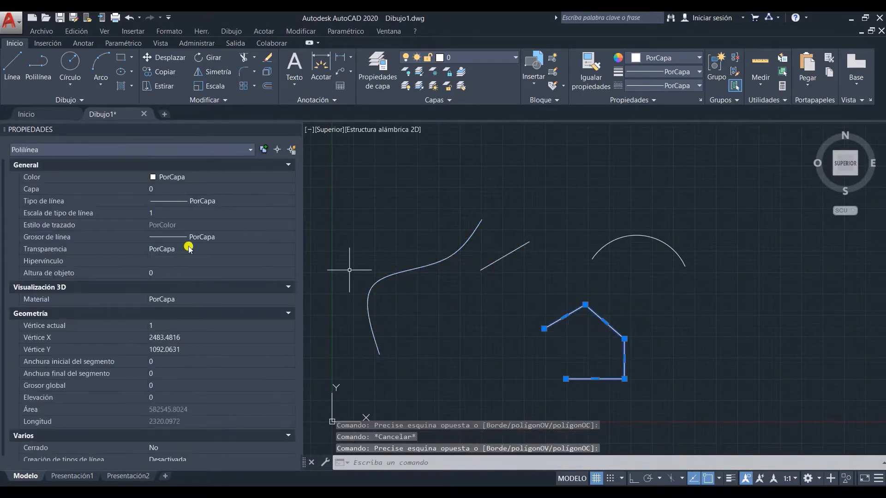
{"action": "key", "text": "Escape"}
{"action": "left_click", "coordinate": [652, 255]}
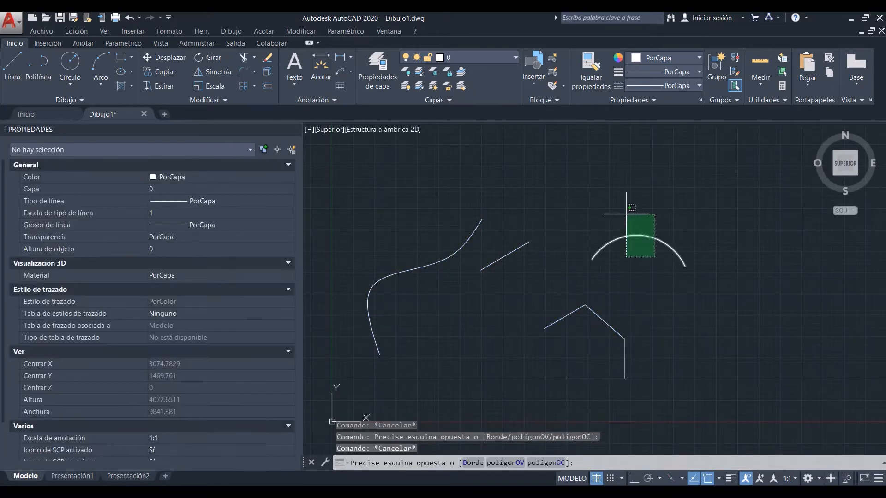
{"action": "left_click", "coordinate": [627, 202]}
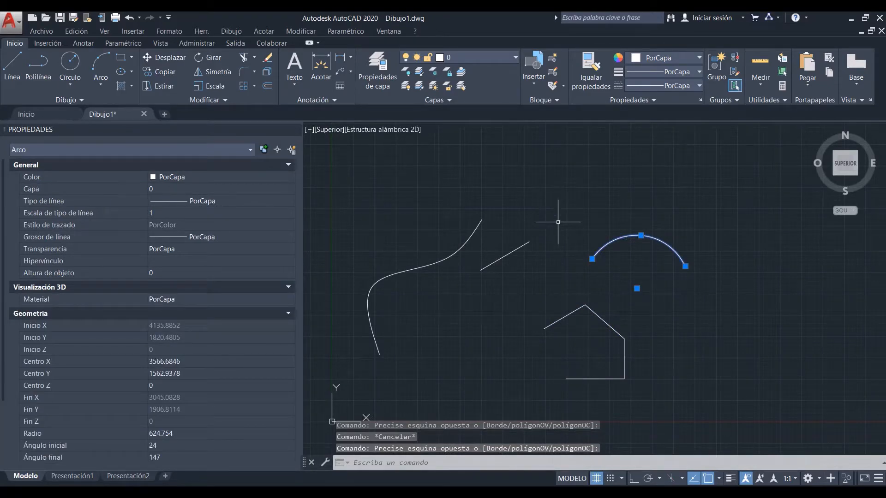
{"action": "key", "text": "Escape"}
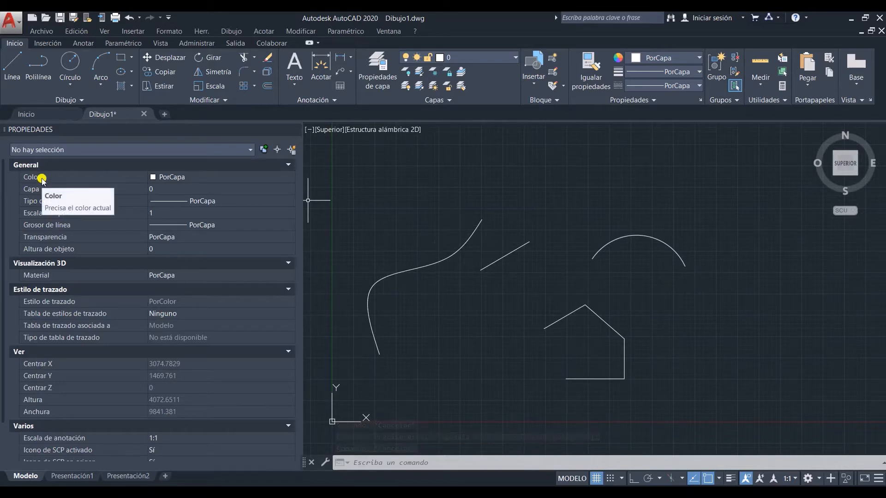
Step: With nothing selected, set the current drawing colour to Verde
{"action": "left_click", "coordinate": [180, 179]}
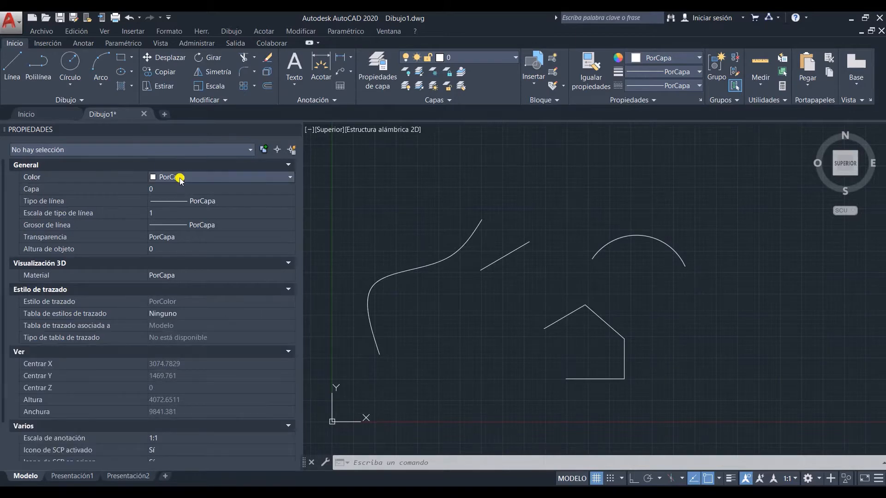
{"action": "left_click", "coordinate": [180, 179]}
{"action": "left_click", "coordinate": [169, 226]}
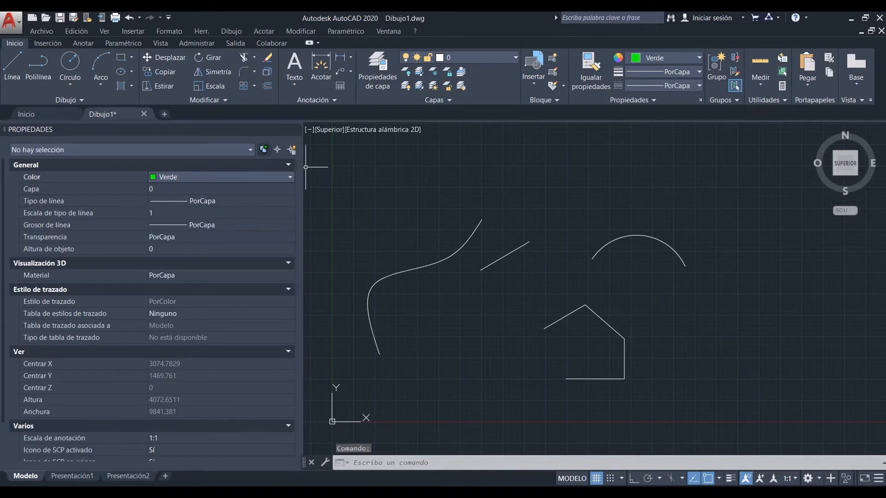
Step: Draw two connected line segments forming a shallow peak above the other objects in the current colour
{"action": "left_click", "coordinate": [12, 64]}
{"action": "left_click", "coordinate": [394, 193]}
{"action": "left_click", "coordinate": [490, 156]}
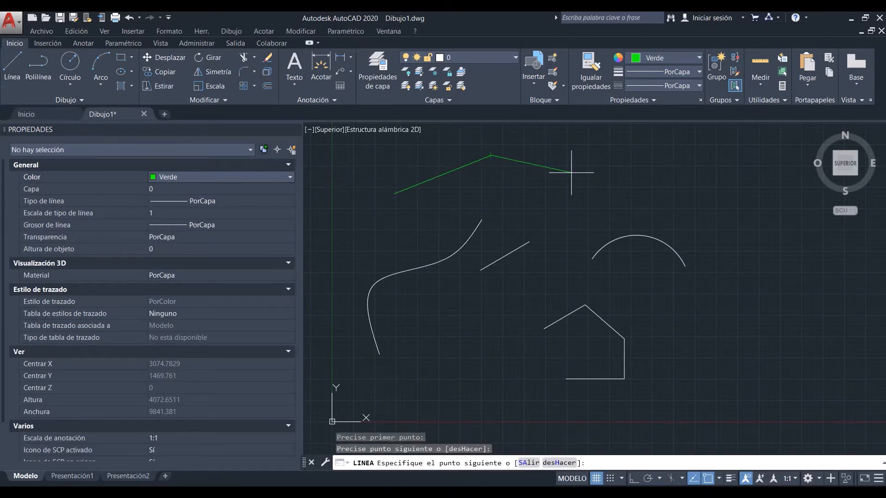
{"action": "left_click", "coordinate": [575, 175]}
{"action": "key", "text": "Escape"}
Step: Check the properties of the right-hand green line segment and clear the selection
{"action": "left_click", "coordinate": [559, 153]}
{"action": "left_click", "coordinate": [504, 165]}
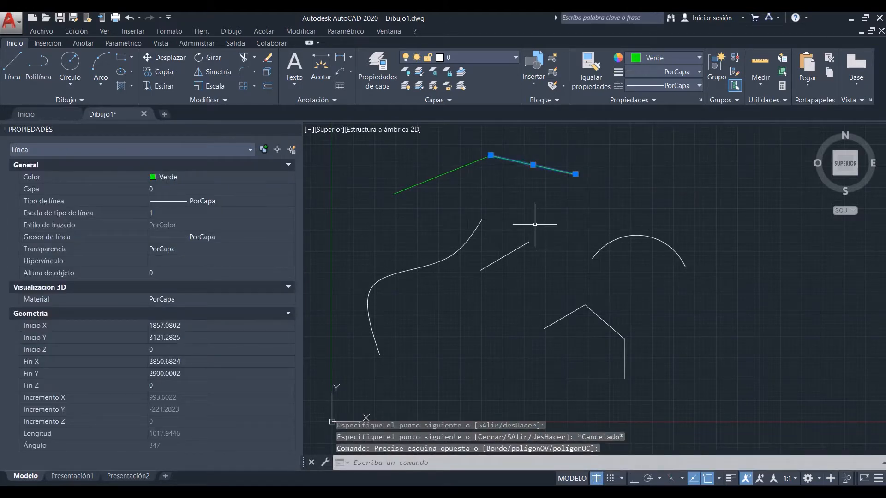
{"action": "key", "text": "Escape"}
Step: Set the current drawing colour to PorCapa and check the properties of the short white line
{"action": "left_click", "coordinate": [198, 177]}
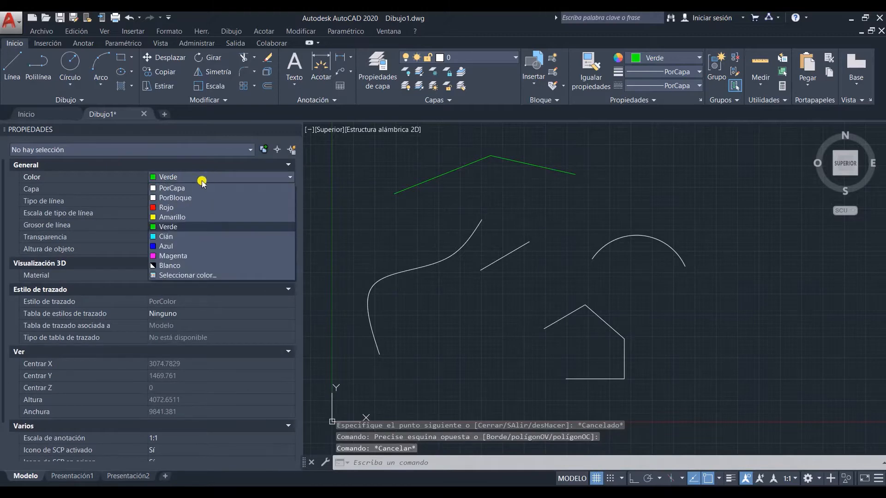
{"action": "left_click", "coordinate": [199, 188]}
{"action": "left_click", "coordinate": [539, 259]}
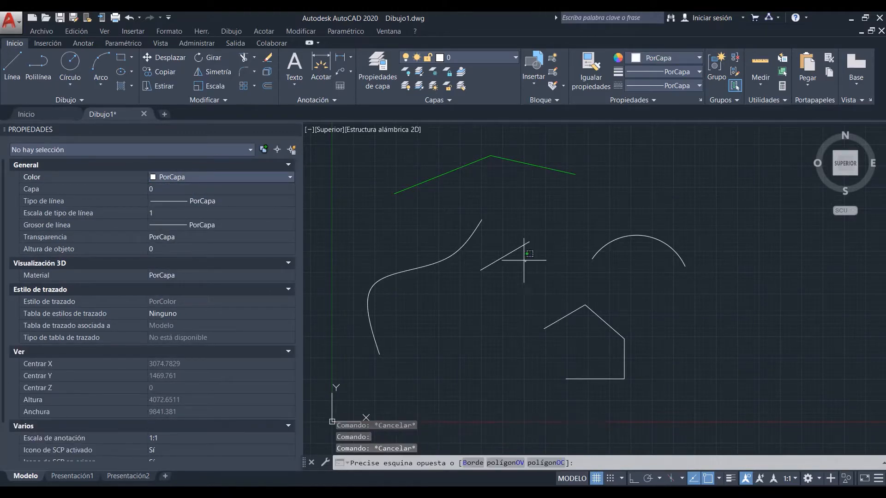
{"action": "left_click", "coordinate": [507, 249]}
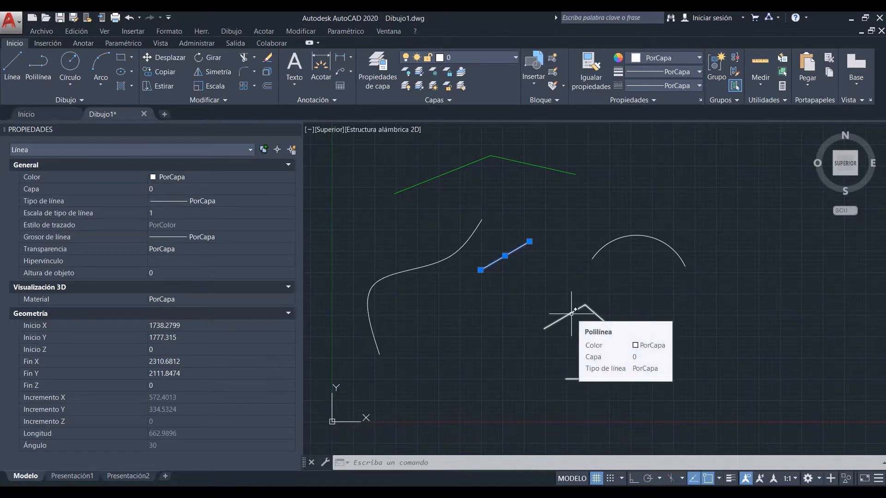
{"action": "left_click", "coordinate": [569, 257]}
{"action": "key", "text": "Escape"}
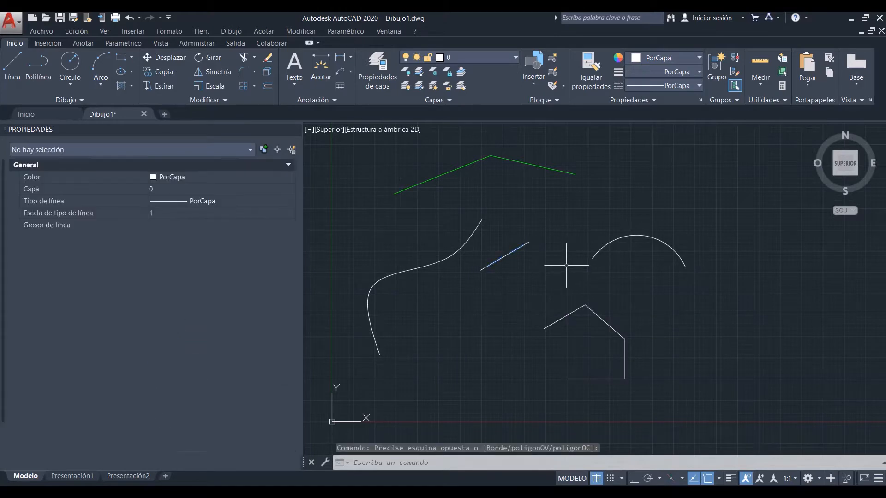
Step: Open the layer properties manager and dock it beneath the Properties palette, adjusting the width of the docked area
{"action": "left_click", "coordinate": [384, 73]}
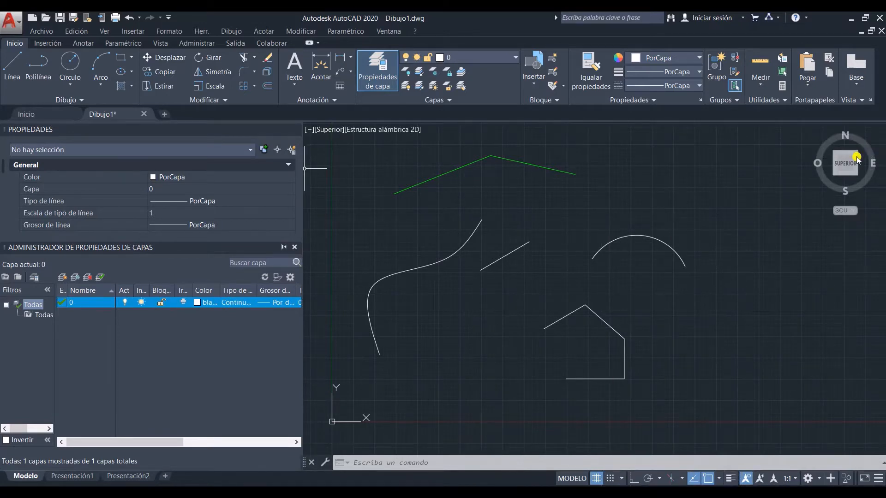
{"action": "left_click_drag", "start_coordinate": [858, 156], "coordinate": [816, 156]}
{"action": "left_click_drag", "start_coordinate": [879, 181], "coordinate": [878, 203]}
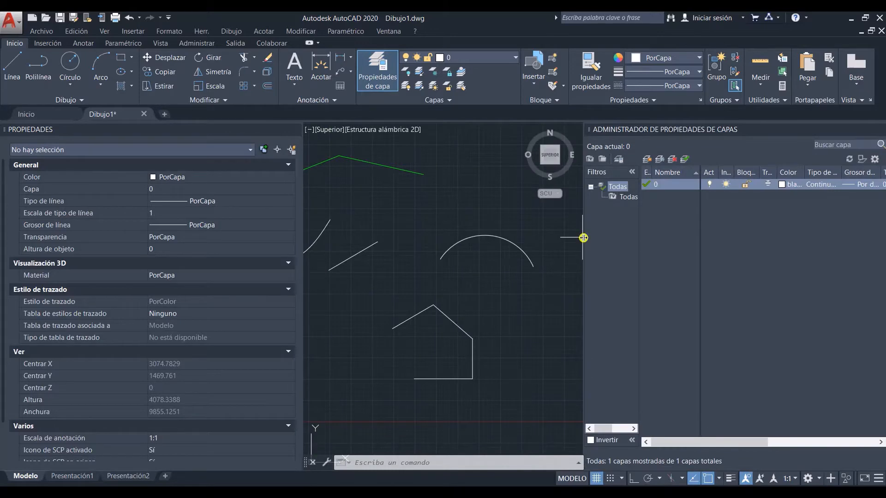
{"action": "left_click_drag", "start_coordinate": [584, 237], "coordinate": [687, 242]}
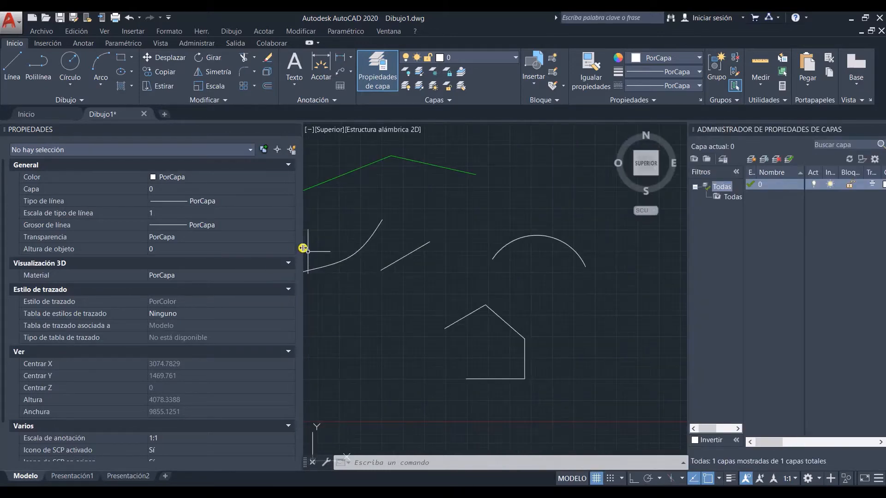
{"action": "left_click_drag", "start_coordinate": [302, 248], "coordinate": [251, 241]}
{"action": "left_click_drag", "start_coordinate": [758, 130], "coordinate": [0, 278]}
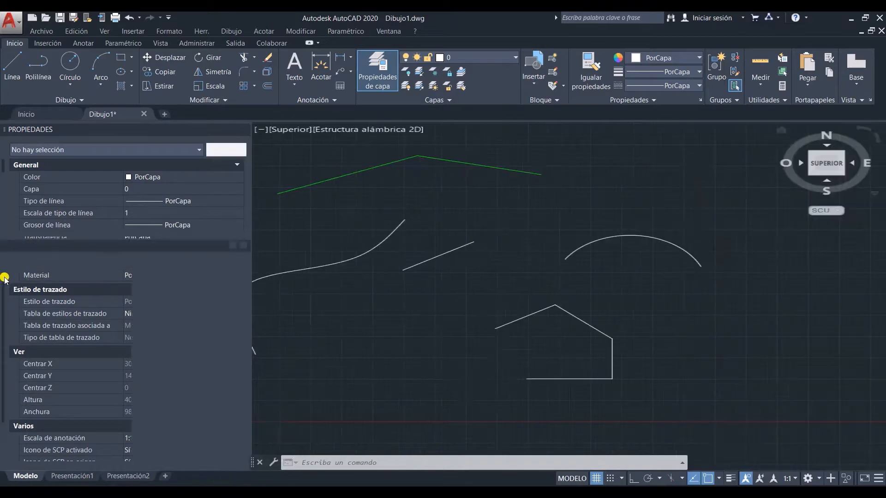
{"action": "left_click_drag", "start_coordinate": [251, 278], "coordinate": [312, 275]}
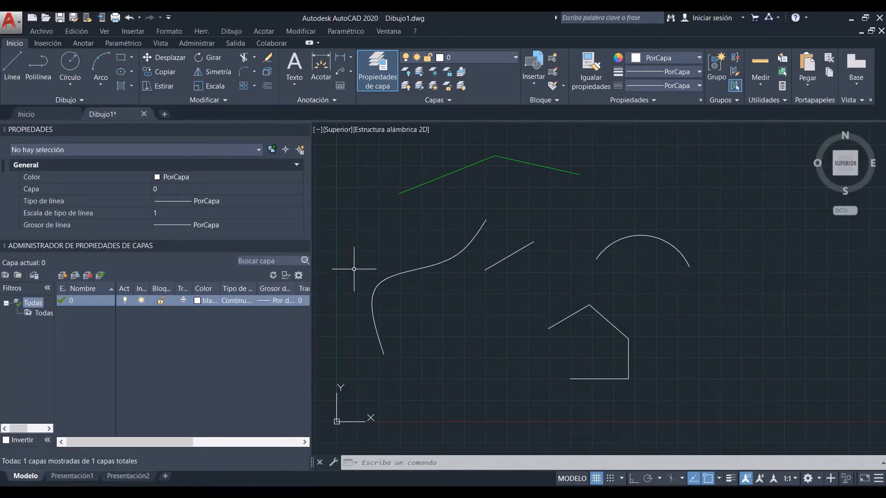
Step: Create a new layer named 1 and set its colour to red (rojo)
{"action": "left_click", "coordinate": [62, 276]}
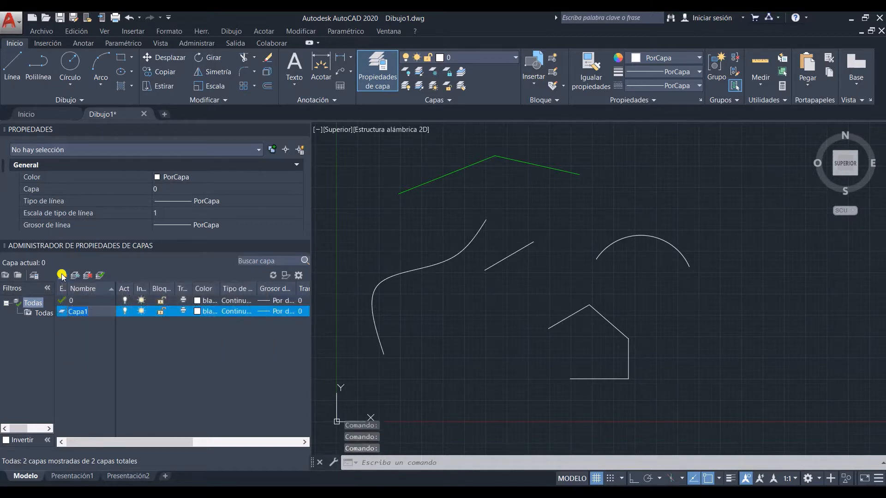
{"action": "left_click", "coordinate": [174, 315]}
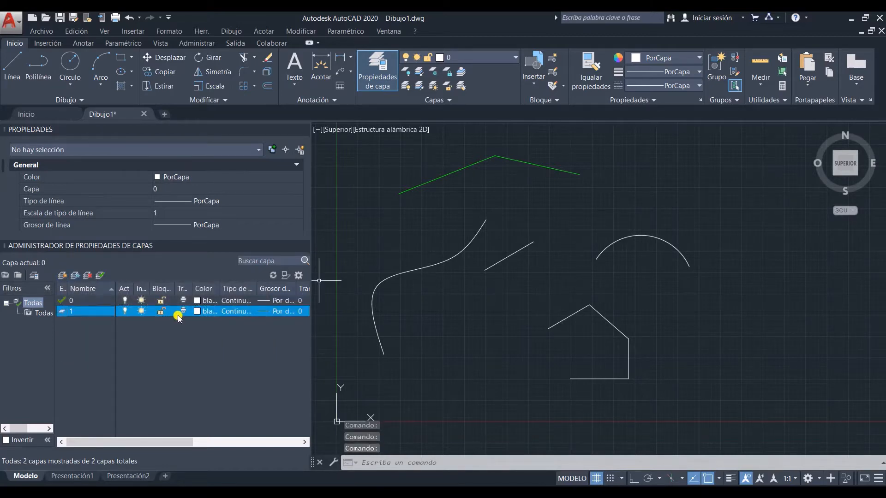
{"action": "left_click", "coordinate": [198, 313]}
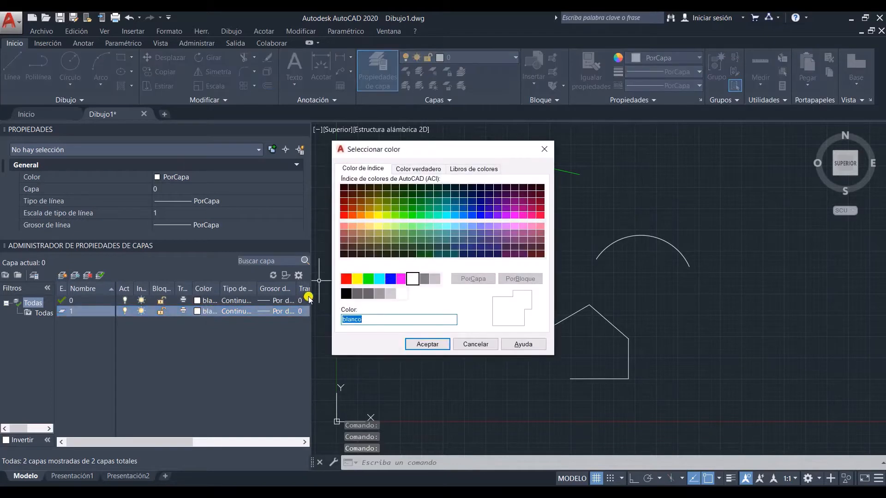
{"action": "left_click", "coordinate": [346, 279]}
{"action": "left_click", "coordinate": [424, 335]}
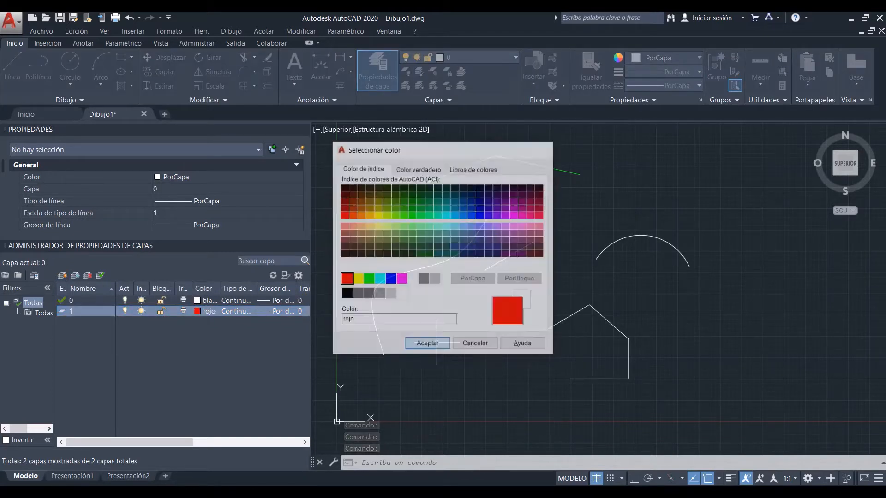
{"action": "left_click", "coordinate": [132, 325]}
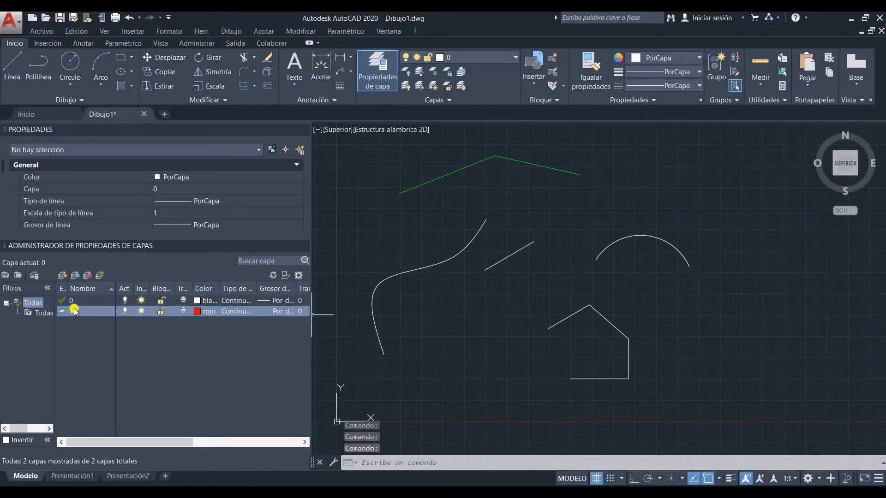
Step: Create another new layer named 2 with the same red colour as layer 1
{"action": "left_click", "coordinate": [62, 275]}
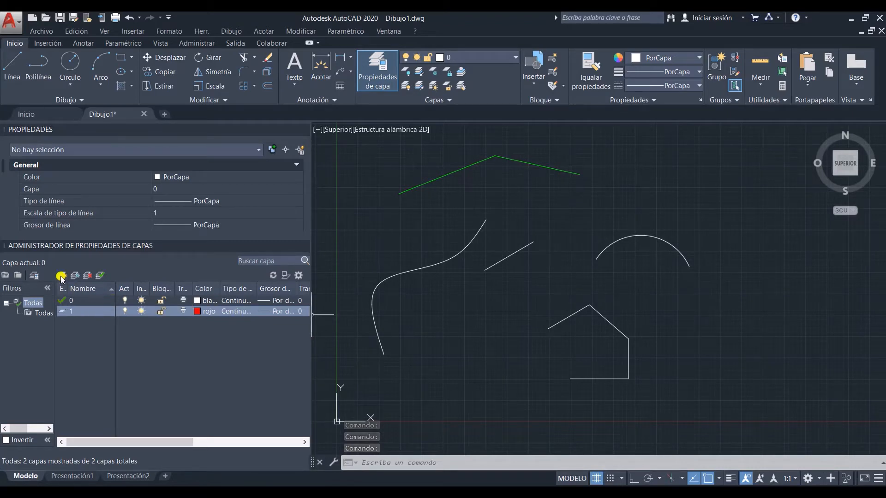
{"action": "left_click", "coordinate": [168, 323]}
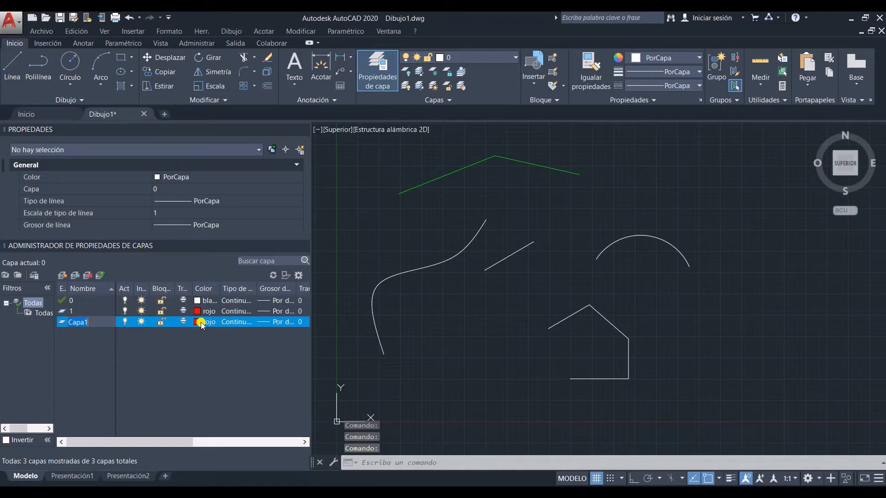
{"action": "type", "text": "2"}
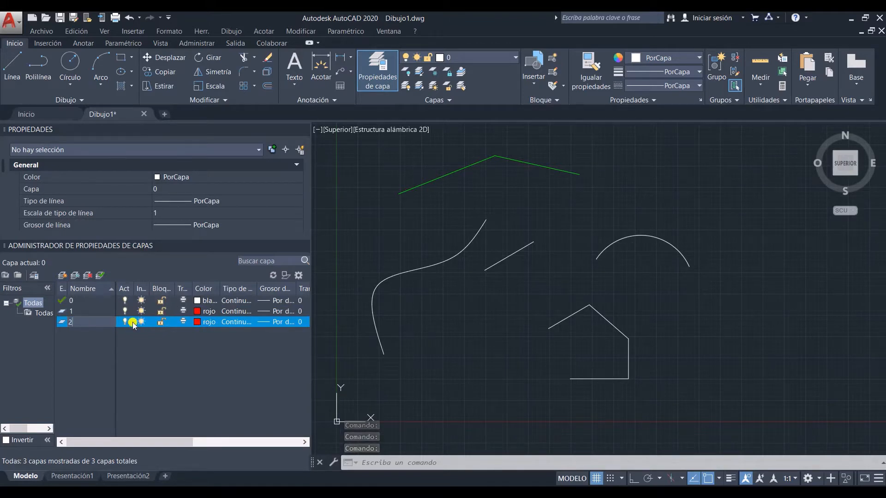
Step: Create a new layer named 3 based on layer 0, keeping its white colour, and refresh the layer list
{"action": "left_click", "coordinate": [96, 300]}
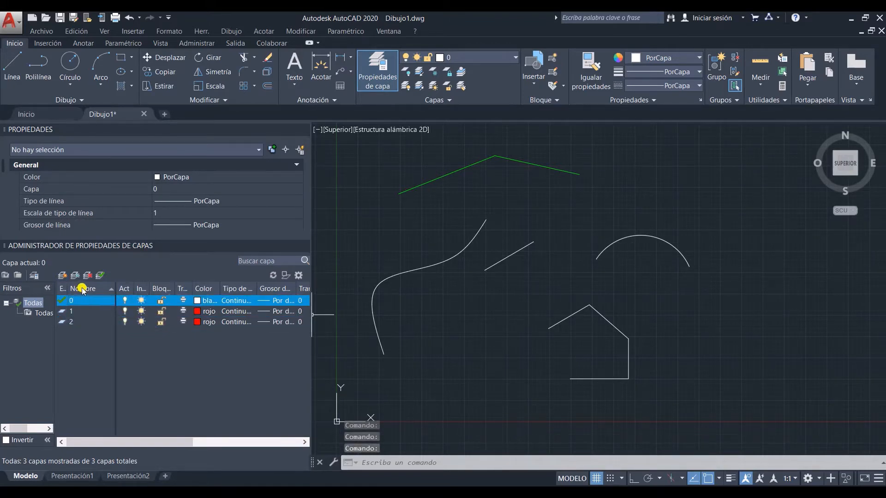
{"action": "left_click", "coordinate": [62, 277]}
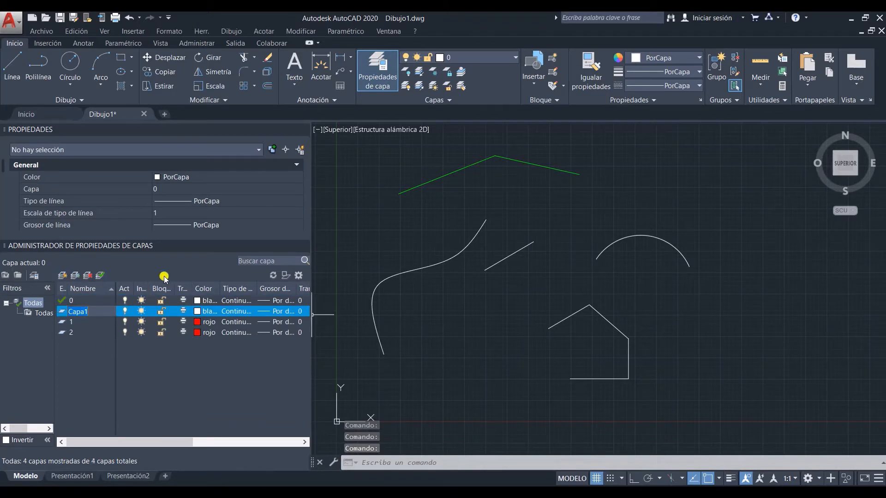
{"action": "left_click", "coordinate": [210, 306]}
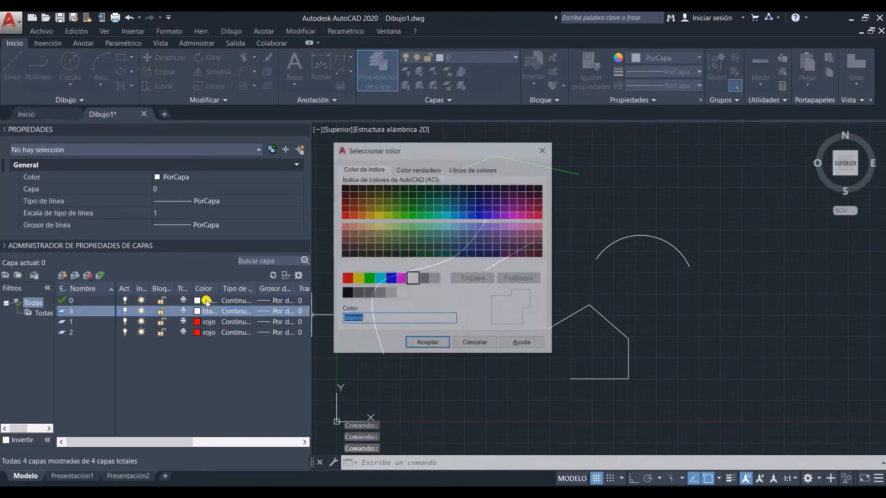
{"action": "left_click", "coordinate": [480, 344]}
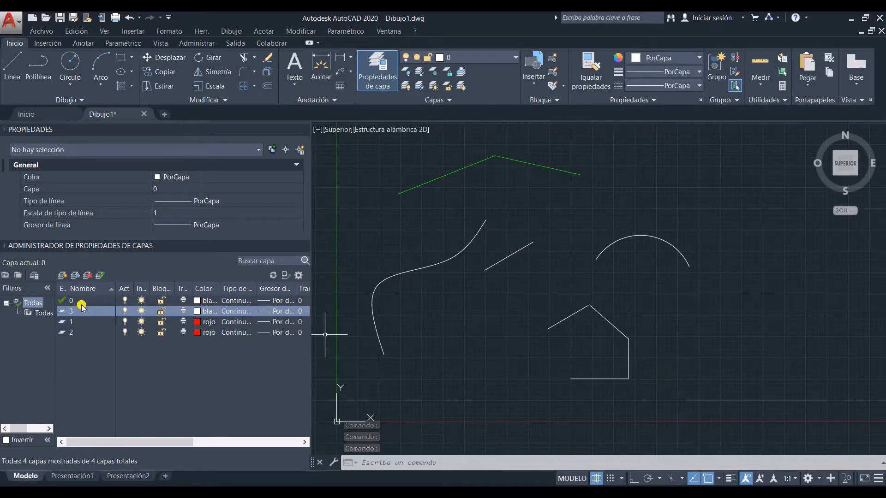
{"action": "left_click", "coordinate": [272, 275]}
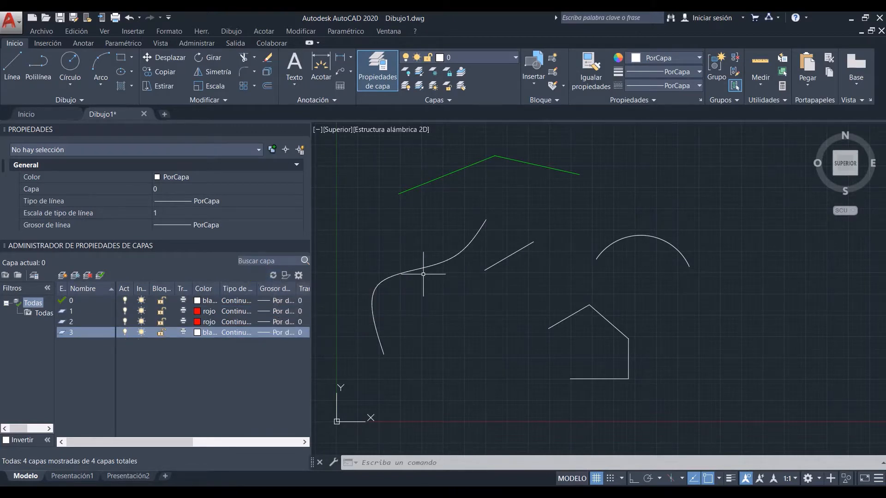
Step: Assign the spline to layer 1 through its object properties and clear the selection
{"action": "left_click", "coordinate": [447, 276]}
{"action": "left_click", "coordinate": [406, 236]}
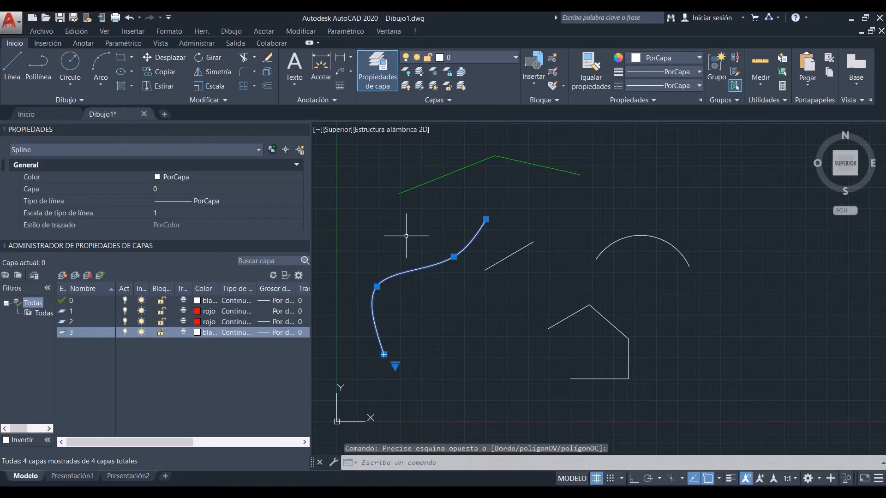
{"action": "left_click", "coordinate": [162, 190]}
{"action": "left_click", "coordinate": [162, 190]}
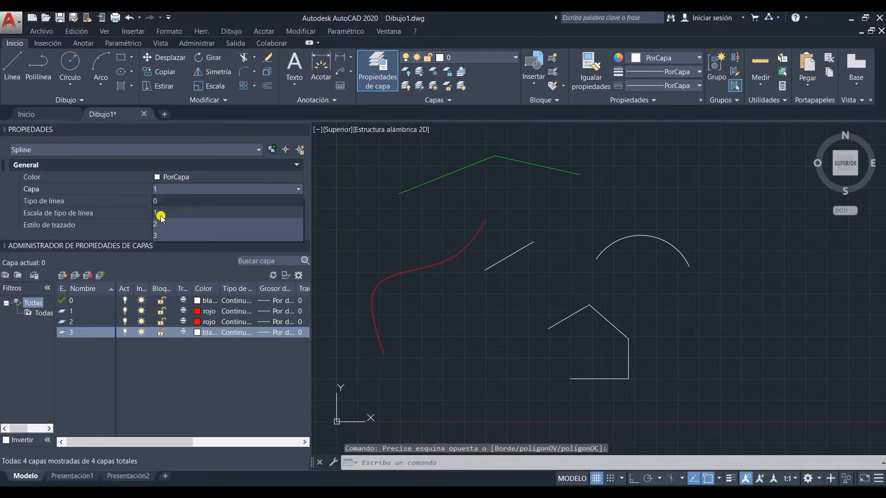
{"action": "left_click", "coordinate": [161, 215]}
{"action": "key", "text": "Escape"}
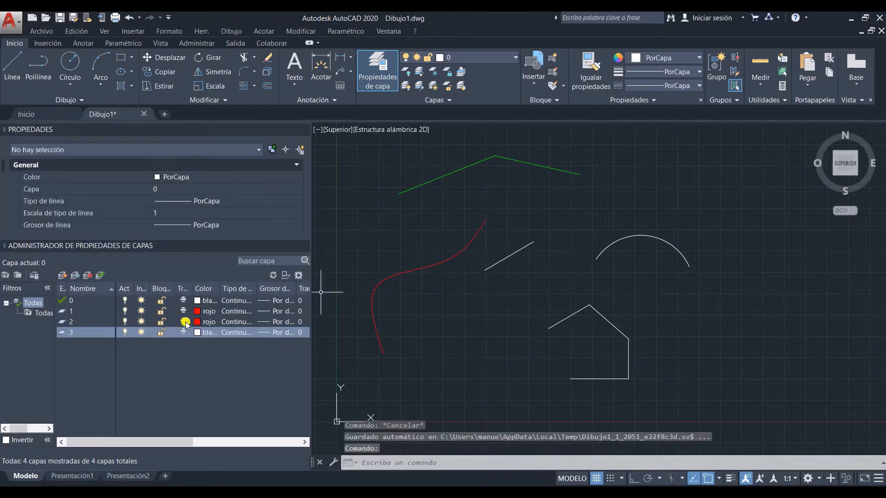
Step: Set the colour of layer 2 to green (index 3) and the colour of layer 3 to cyan (cián)
{"action": "left_click", "coordinate": [197, 322]}
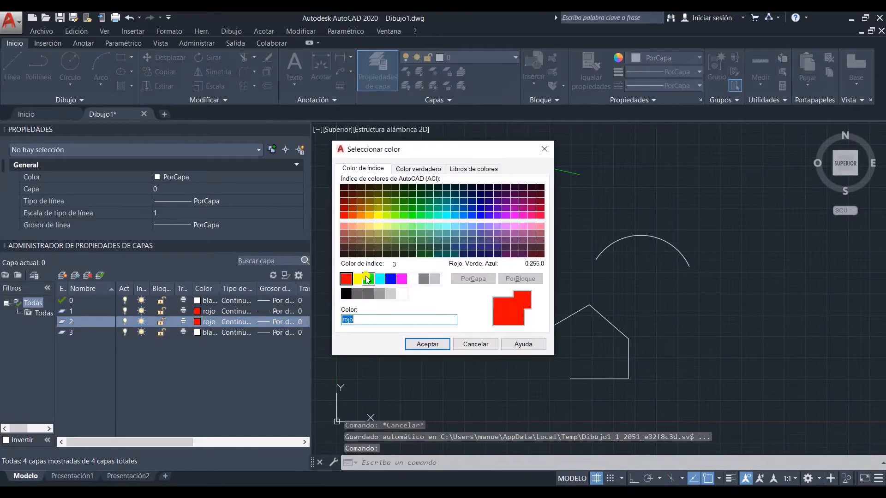
{"action": "left_click", "coordinate": [368, 279]}
{"action": "left_click", "coordinate": [427, 345]}
{"action": "left_click", "coordinate": [196, 333]}
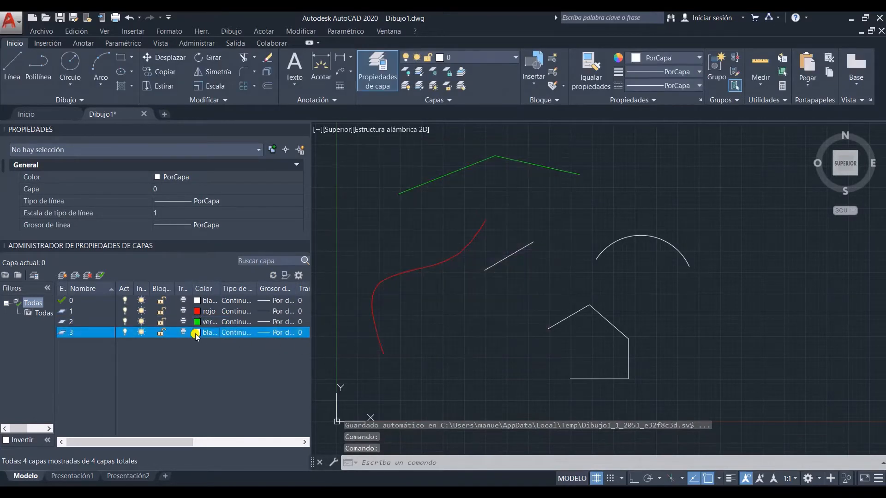
{"action": "left_click", "coordinate": [378, 279]}
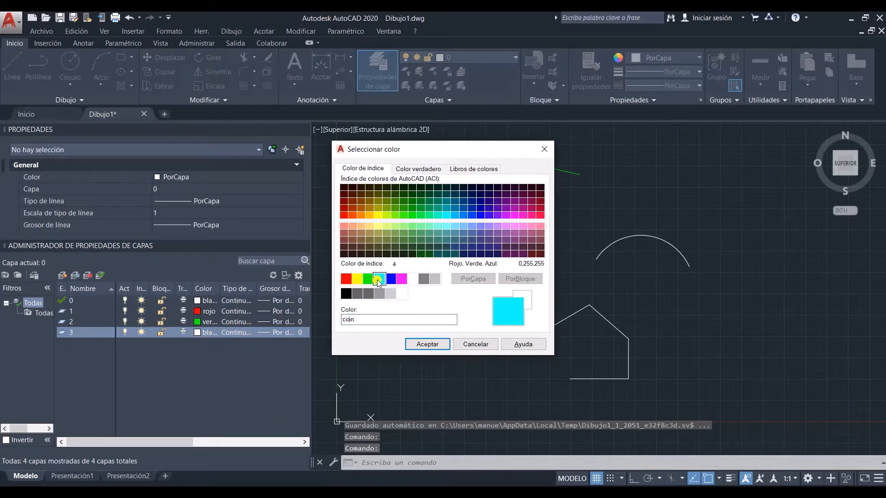
{"action": "left_click", "coordinate": [427, 344]}
Step: Move the short white line between the spline and the arc to layer 2 and clear the selection
{"action": "left_click", "coordinate": [543, 262]}
{"action": "left_click", "coordinate": [511, 245]}
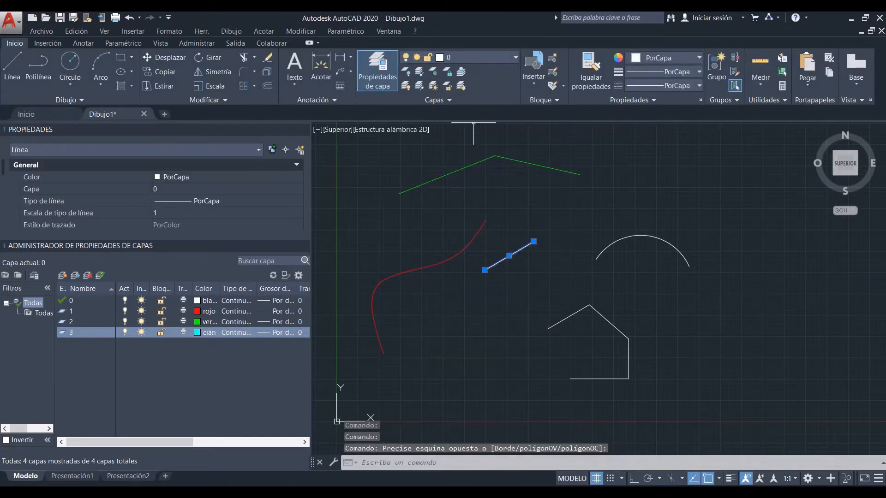
{"action": "left_click", "coordinate": [485, 61]}
{"action": "left_click", "coordinate": [480, 98]}
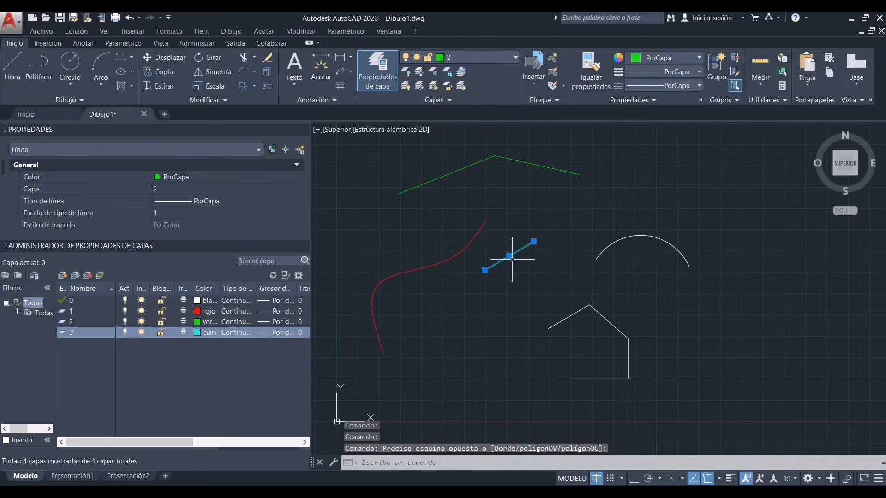
{"action": "key", "text": "Escape"}
Step: Move the white arc to layer 3 and clear the selection
{"action": "left_click", "coordinate": [639, 261]}
{"action": "left_click", "coordinate": [616, 232]}
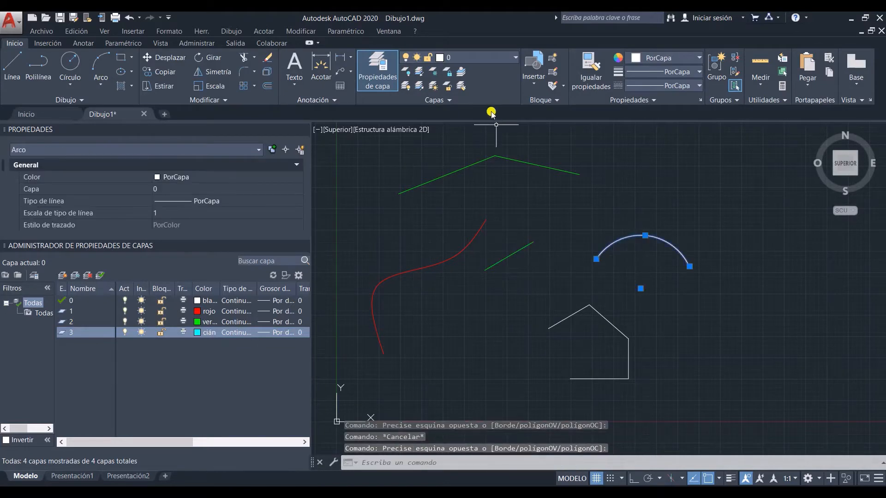
{"action": "left_click", "coordinate": [477, 61]}
{"action": "left_click", "coordinate": [476, 111]}
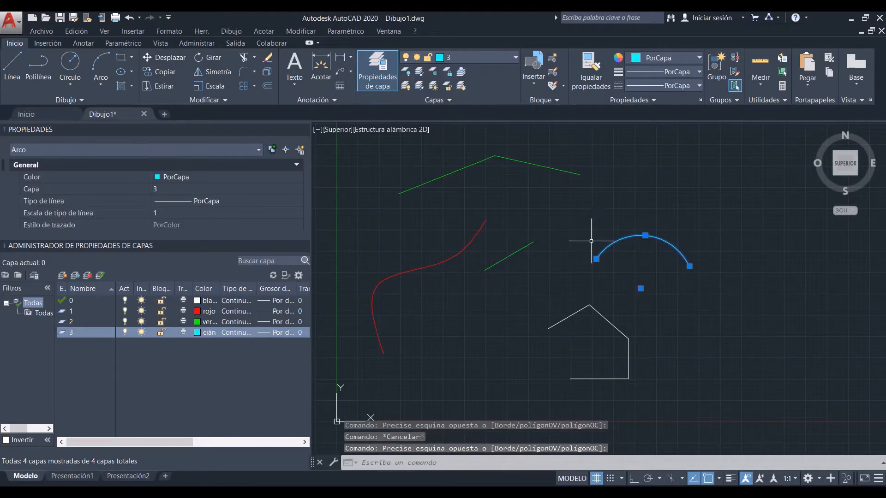
{"action": "key", "text": "Escape"}
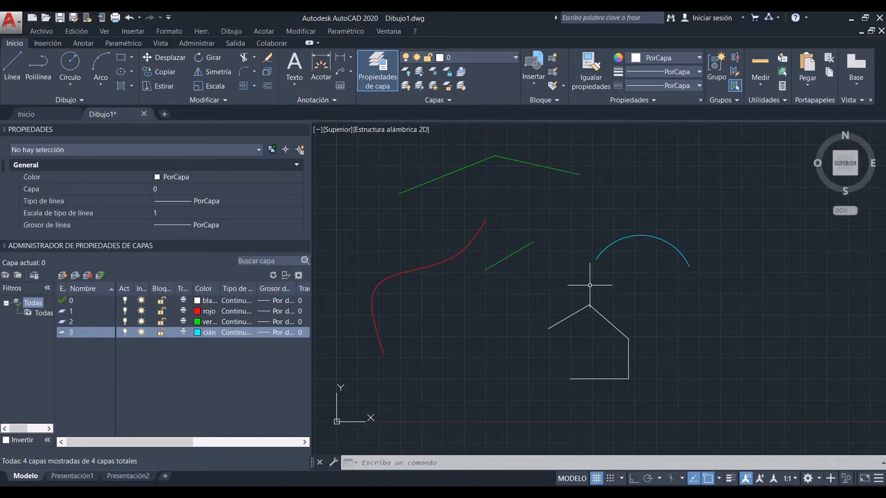
Step: Match the properties of the cyan arc (IGUALARPROP) onto the house-shaped outline and the spline
{"action": "type", "text": "i"}
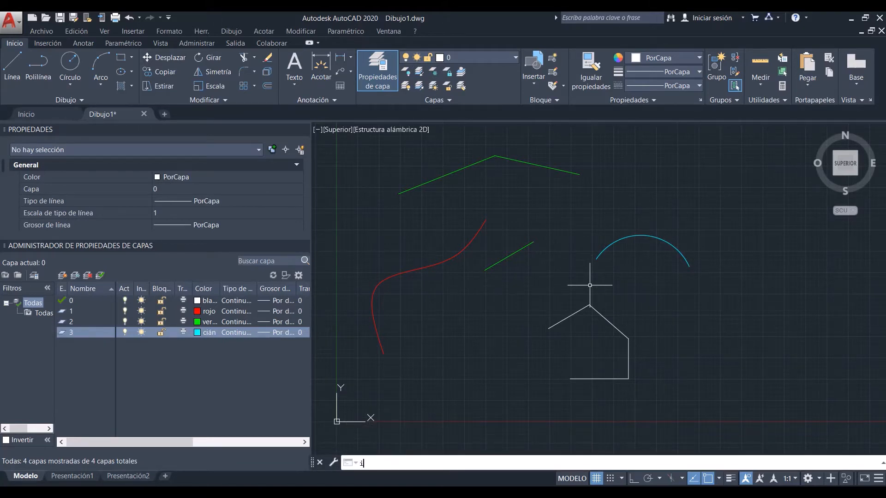
{"action": "type", "text": "g"}
{"action": "key", "text": "Return"}
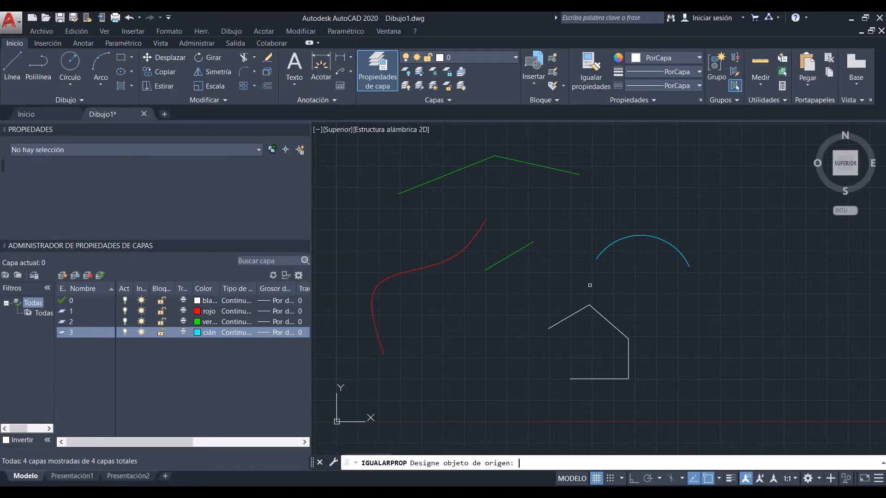
{"action": "left_click", "coordinate": [605, 248]}
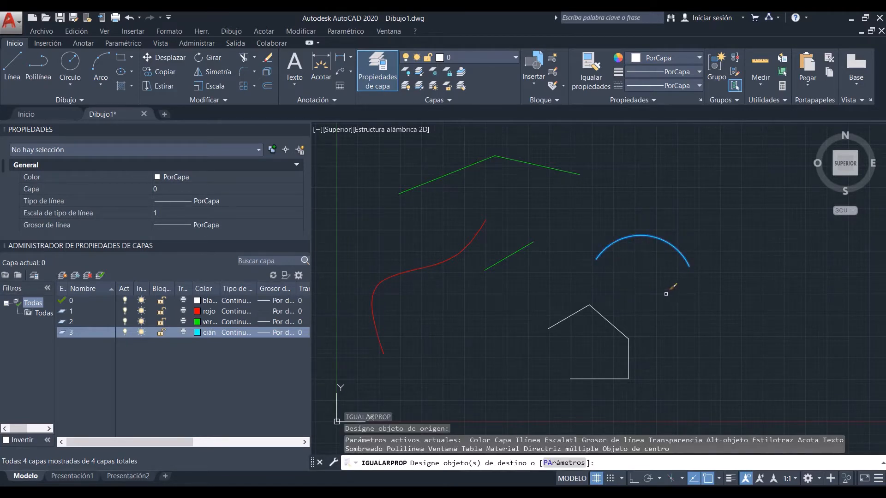
{"action": "mouse_move", "coordinate": [665, 294]}
{"action": "left_mouse_down"}
{"action": "mouse_move", "coordinate": [586, 314]}
{"action": "mouse_move", "coordinate": [350, 417]}
{"action": "mouse_move", "coordinate": [418, 392]}
{"action": "left_mouse_up"}
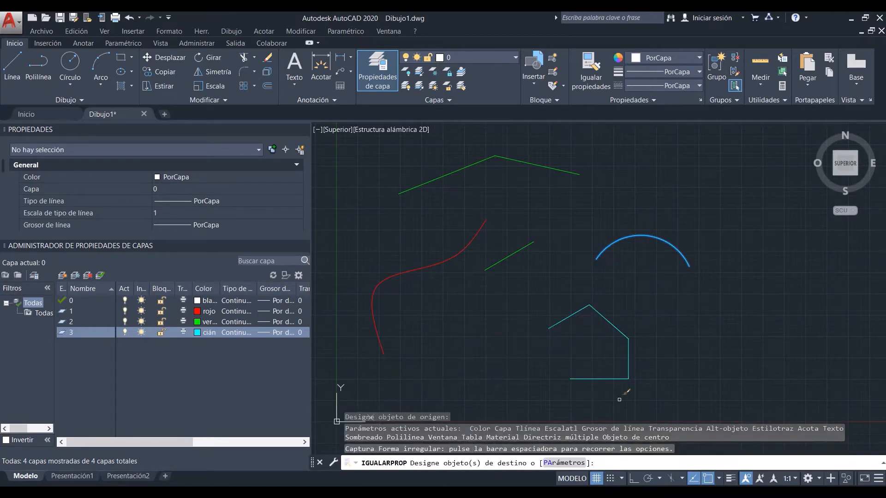
{"action": "left_click", "coordinate": [666, 407]}
{"action": "left_click", "coordinate": [347, 296]}
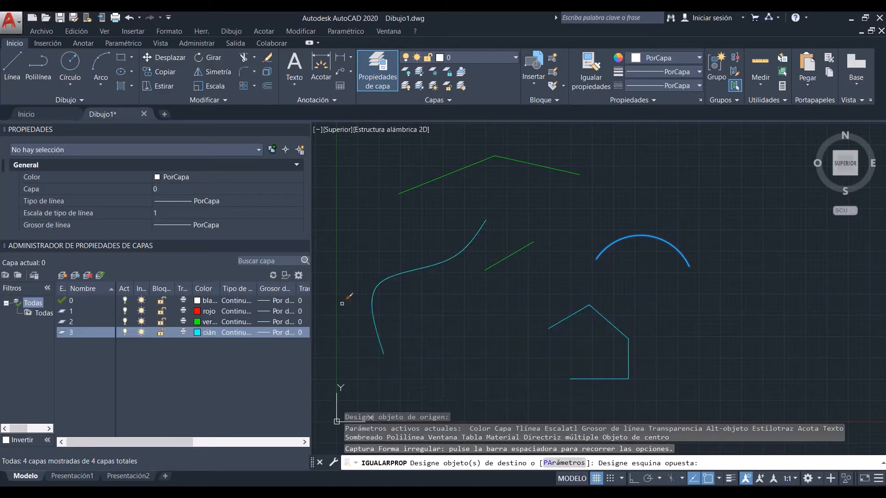
Step: Check the properties of the spline and of the house-shaped outline, clearing each selection
{"action": "left_click", "coordinate": [404, 300]}
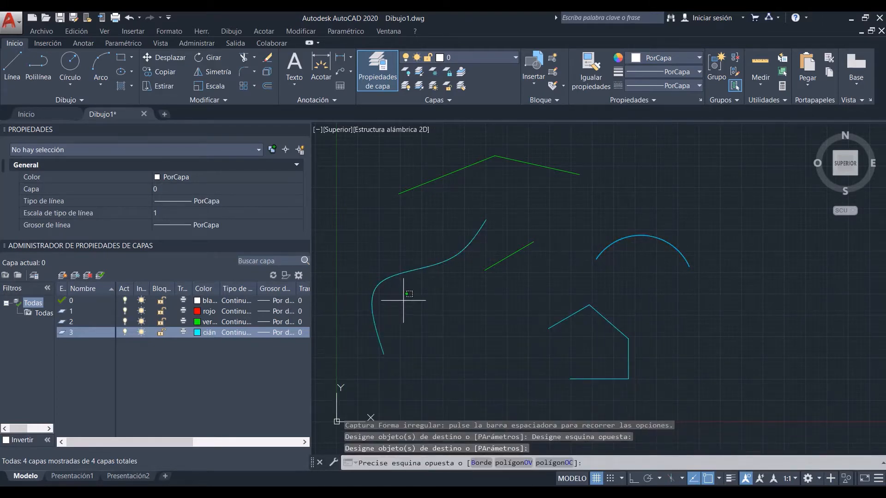
{"action": "key", "text": "Escape"}
{"action": "left_click", "coordinate": [616, 308]}
{"action": "left_click", "coordinate": [544, 329]}
{"action": "key", "text": "Escape"}
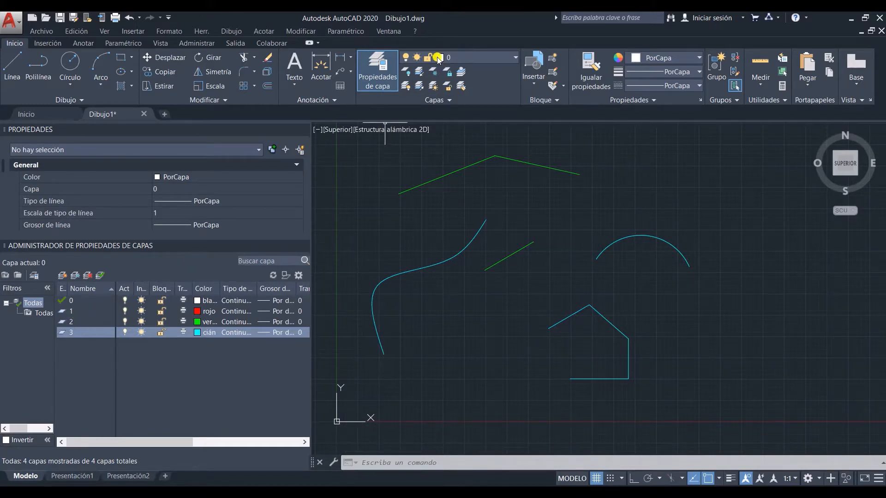
Step: Make layer 1 current and draw a sloping line with a short horizontal segment above the arc
{"action": "left_click", "coordinate": [467, 58]}
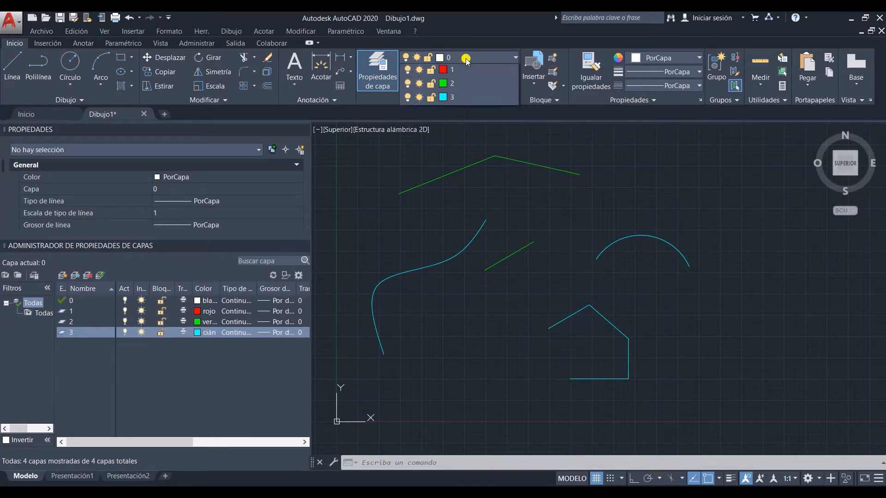
{"action": "left_click", "coordinate": [461, 87]}
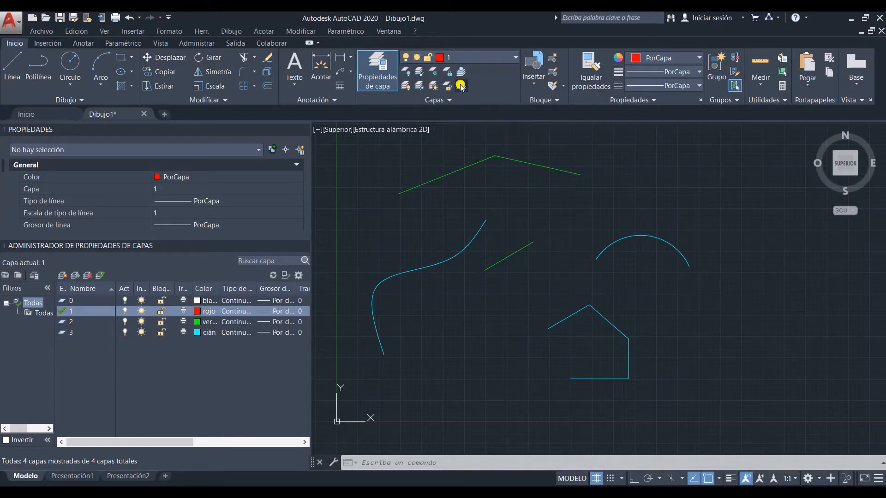
{"action": "left_click", "coordinate": [7, 68]}
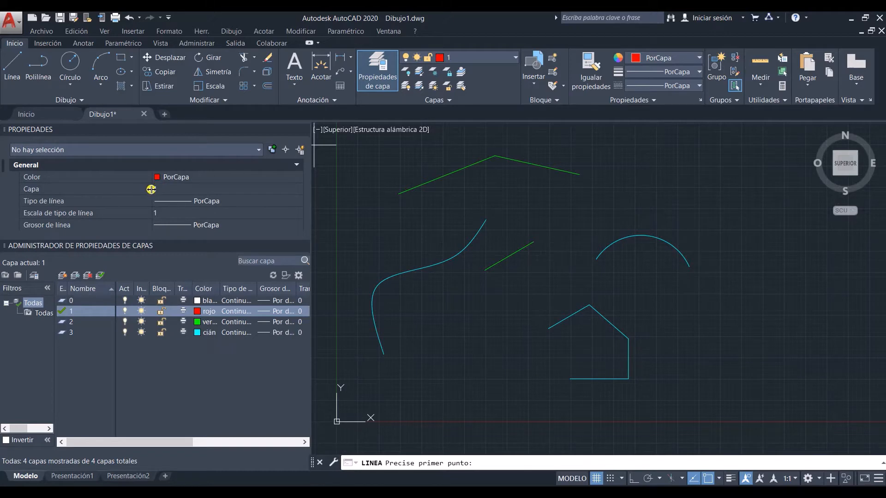
{"action": "left_click", "coordinate": [10, 67]}
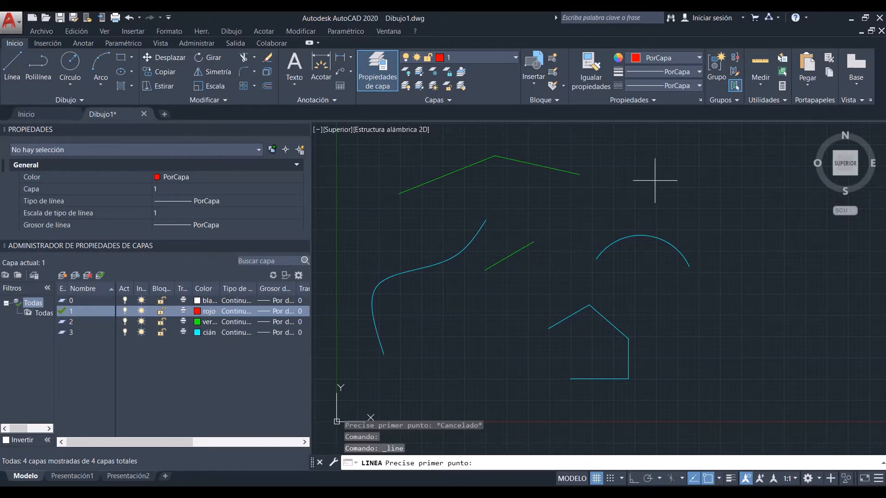
{"action": "left_click", "coordinate": [622, 204]}
{"action": "left_click", "coordinate": [675, 171]}
{"action": "left_click", "coordinate": [694, 170]}
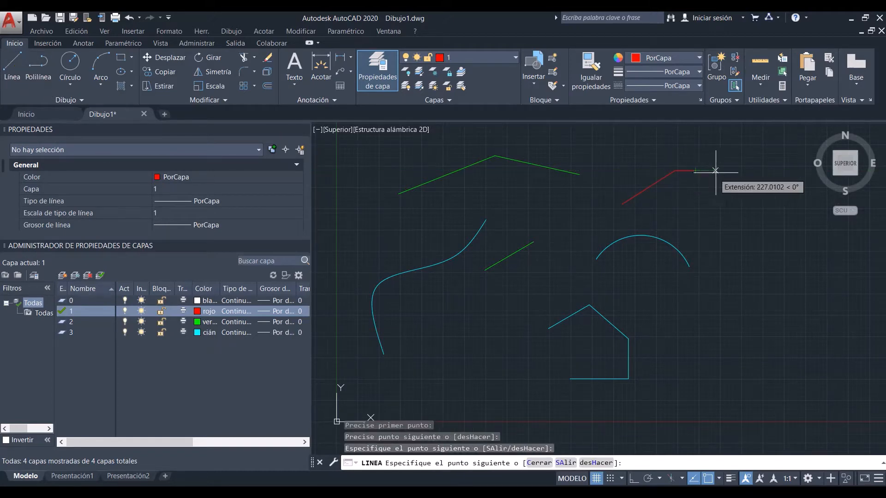
{"action": "key", "text": "Return"}
Step: Check the properties of the short horizontal red segment and clear the selection
{"action": "left_click", "coordinate": [694, 162]}
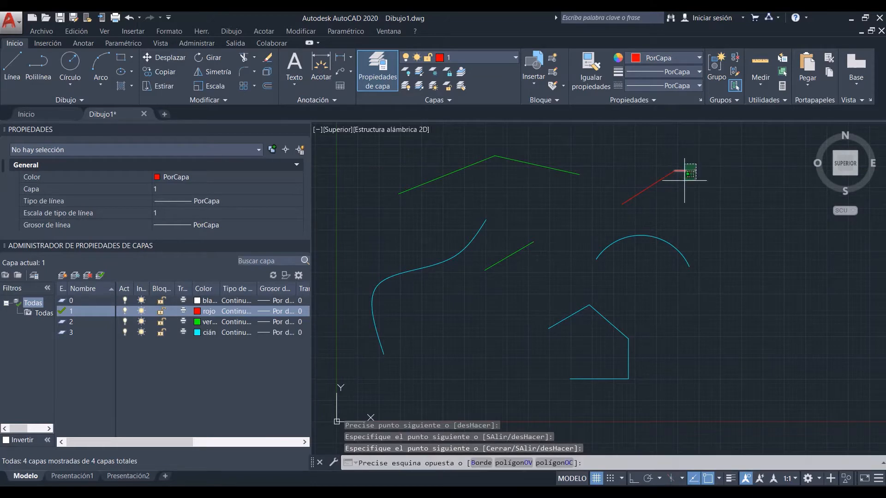
{"action": "left_click", "coordinate": [683, 182]}
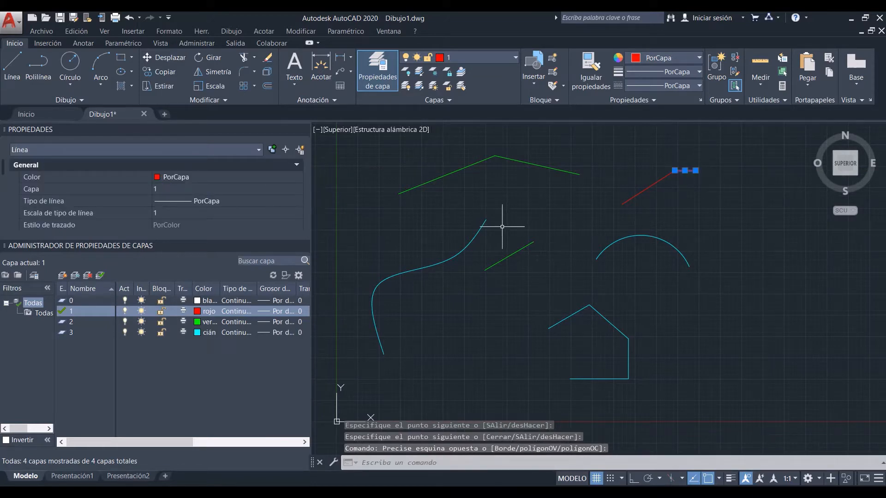
{"action": "key", "text": "Escape"}
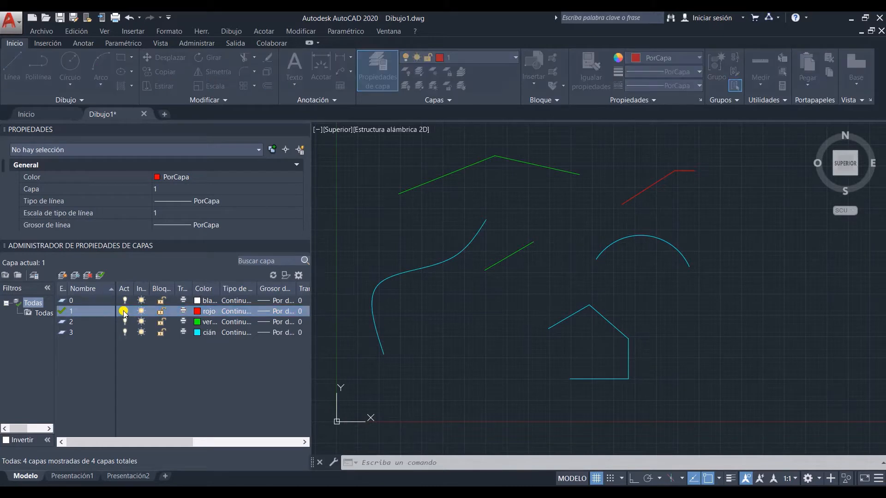
Step: Turn off layer 1, accepting that the current layer is switched off
{"action": "left_click", "coordinate": [124, 312]}
{"action": "left_click", "coordinate": [332, 232]}
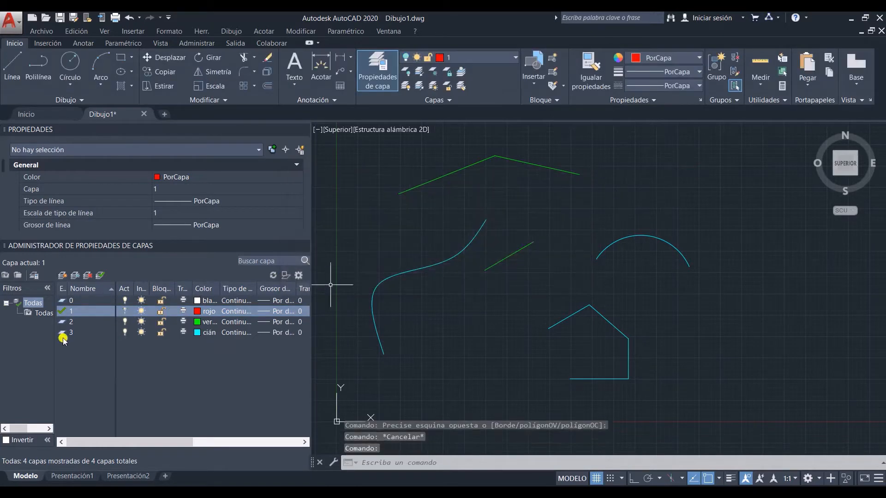
Step: Turn layer 1 back on, and switch layer 3 off and on again
{"action": "left_click", "coordinate": [124, 312]}
{"action": "left_click", "coordinate": [125, 332]}
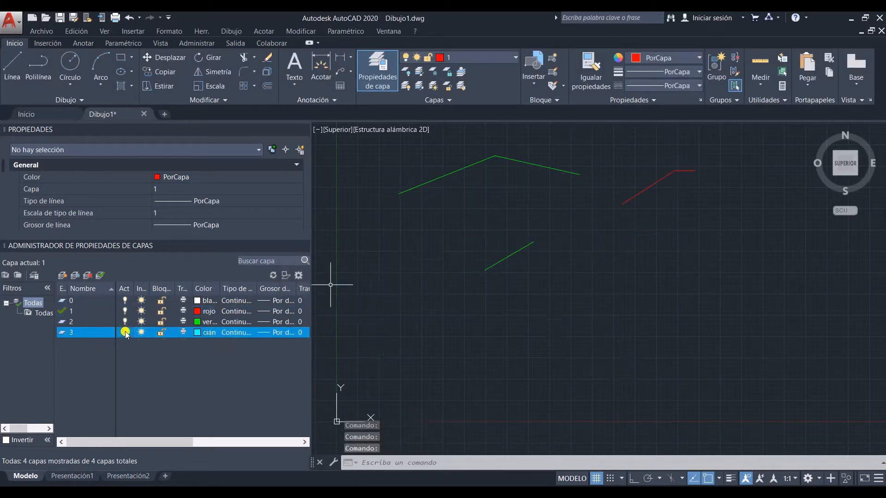
{"action": "left_click", "coordinate": [127, 332]}
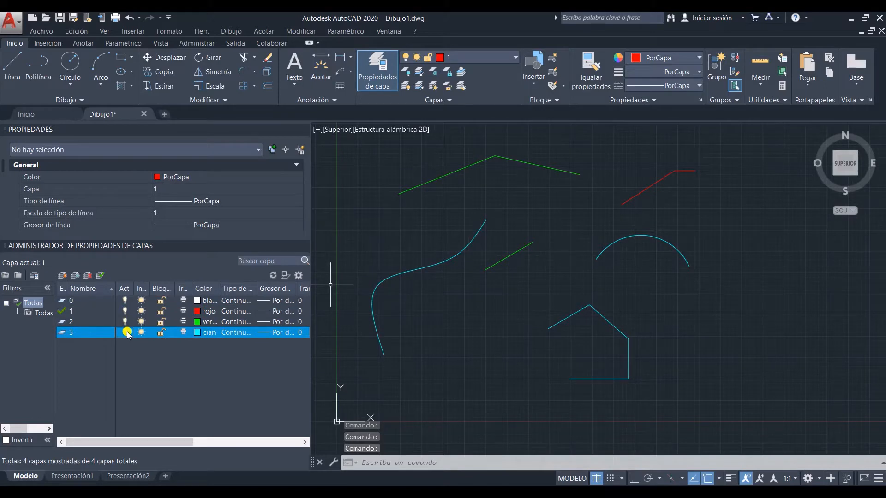
Step: Freeze layer 3, try to make it the current layer, and thaw it
{"action": "left_click", "coordinate": [141, 333]}
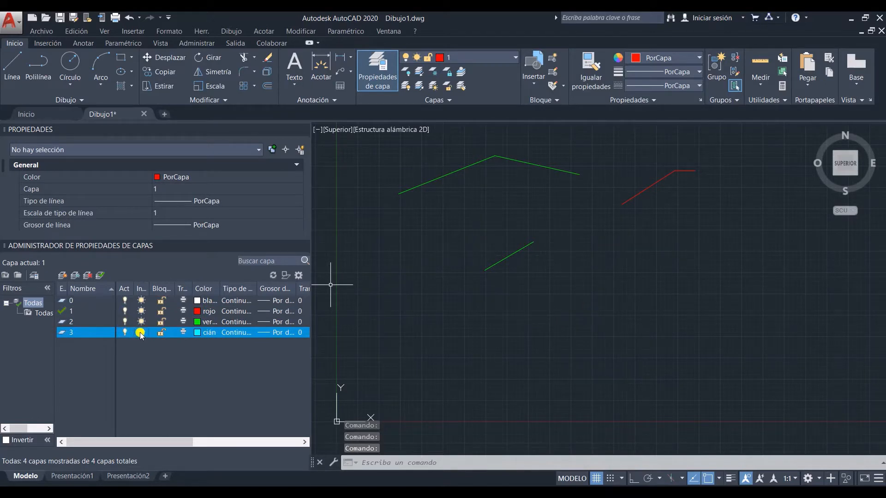
{"action": "left_click", "coordinate": [100, 276]}
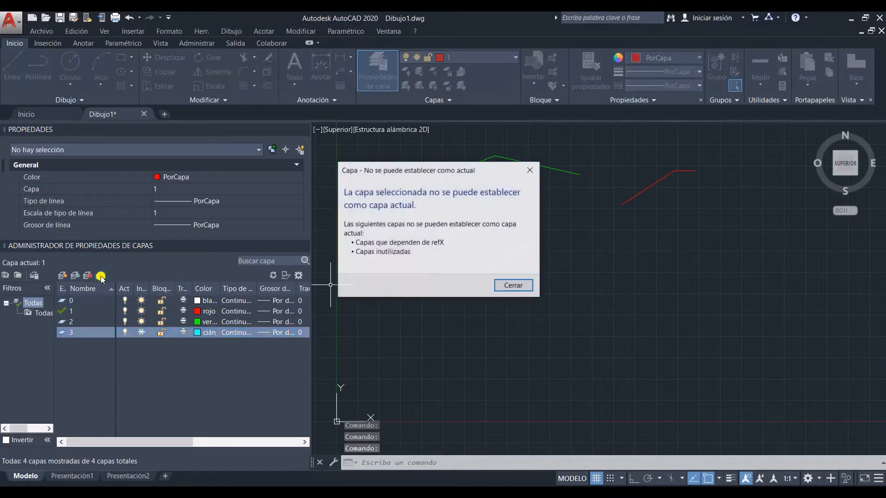
{"action": "left_click", "coordinate": [521, 286]}
{"action": "left_click", "coordinate": [141, 332]}
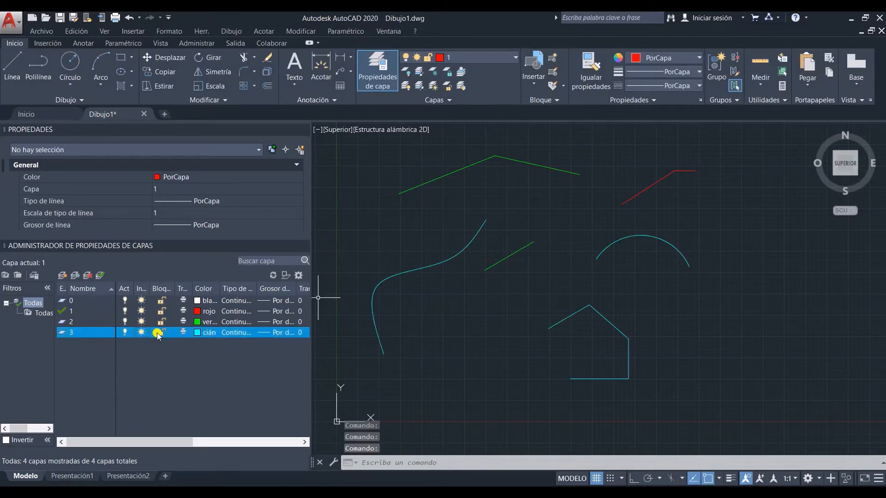
Step: Lock layer 3, toggling its lock off and on once
{"action": "left_click", "coordinate": [159, 333]}
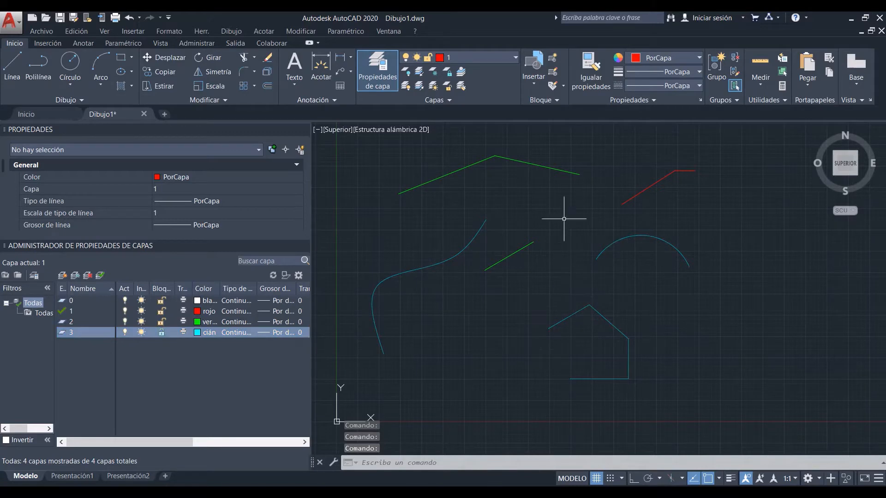
{"action": "left_click", "coordinate": [161, 332]}
{"action": "left_click", "coordinate": [162, 334]}
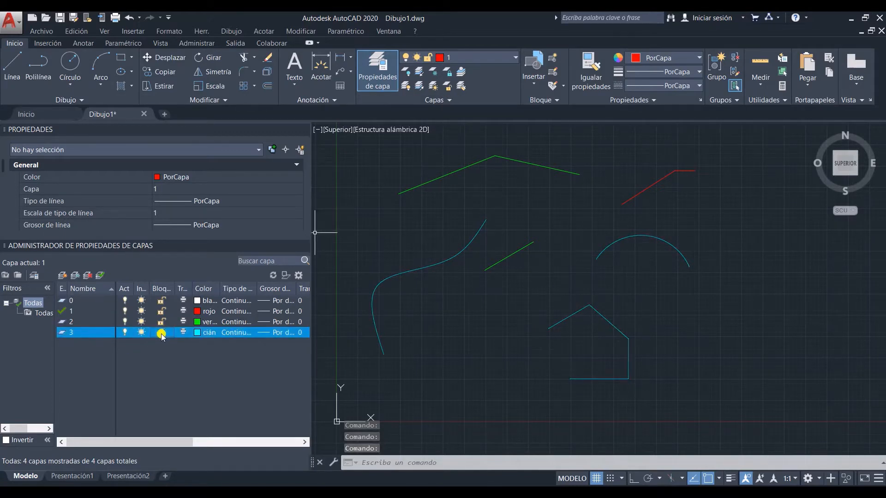
Step: Try to move the cyan spline on the locked layer 3, and cancel the command
{"action": "left_click", "coordinate": [482, 287]}
{"action": "left_click", "coordinate": [419, 245]}
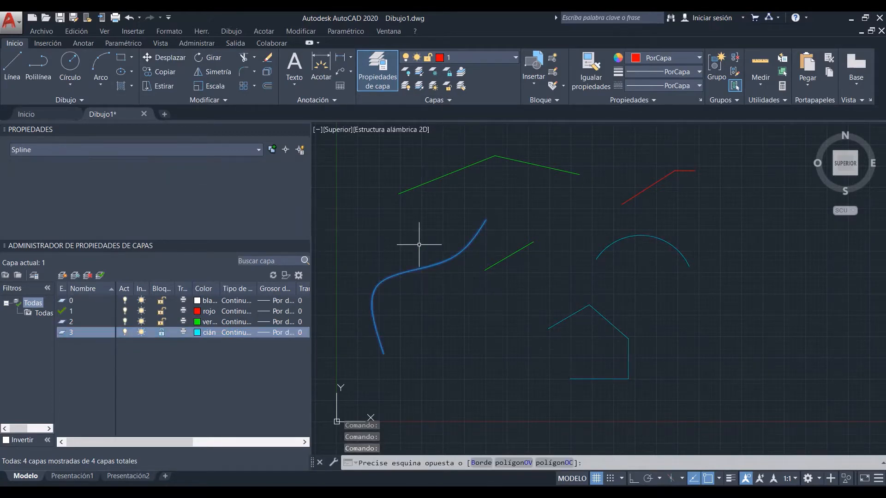
{"action": "left_click", "coordinate": [163, 57]}
{"action": "left_click", "coordinate": [465, 257]}
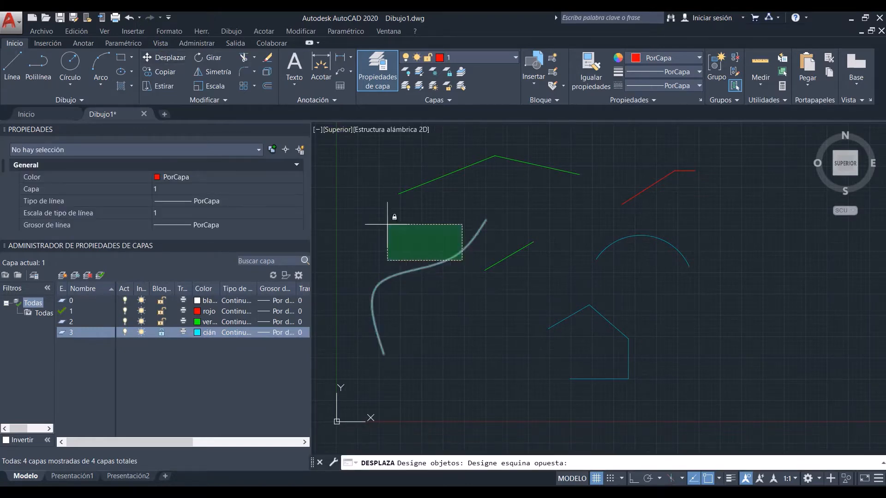
{"action": "left_click", "coordinate": [387, 221]}
{"action": "key", "text": "Escape"}
Step: Try to erase the cyan spline on the locked layer 3, and cancel the command
{"action": "left_click", "coordinate": [444, 291]}
{"action": "left_click", "coordinate": [412, 239]}
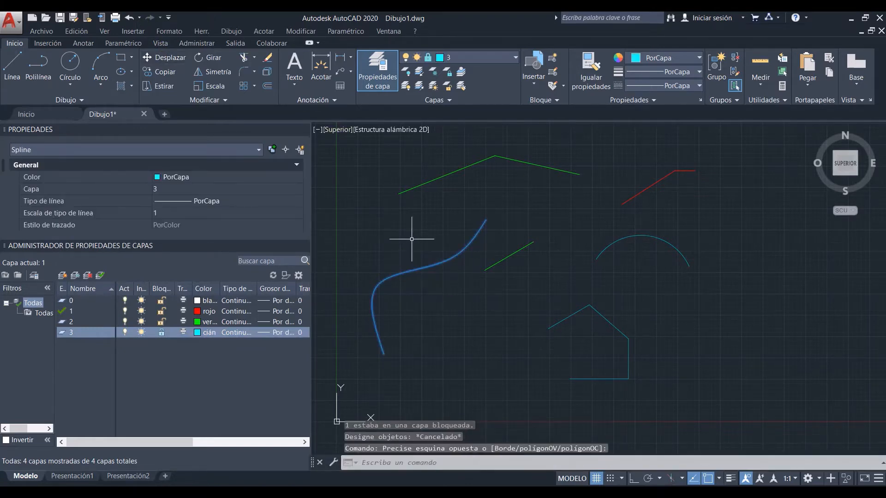
{"action": "key", "text": "Delete"}
{"action": "key", "text": "Escape"}
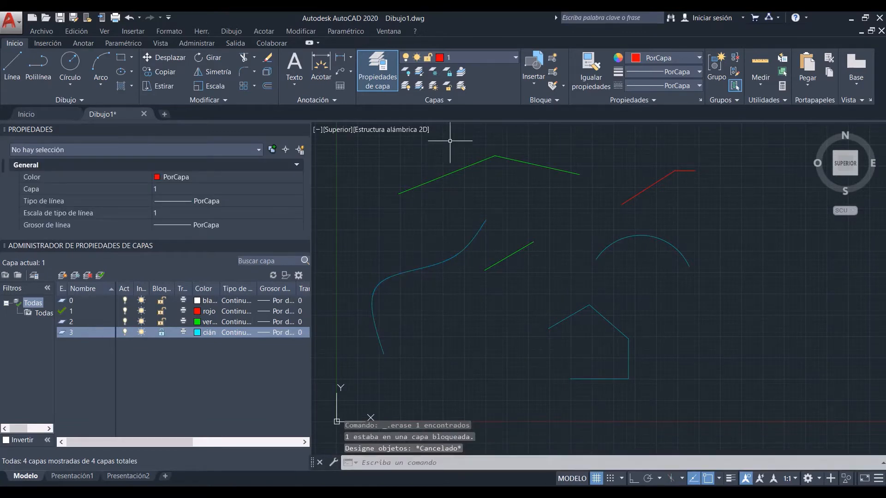
Step: Vary the locked-layer fading, trying levels such as 20% and 61%, and unlock layer 3
{"action": "left_click", "coordinate": [454, 99]}
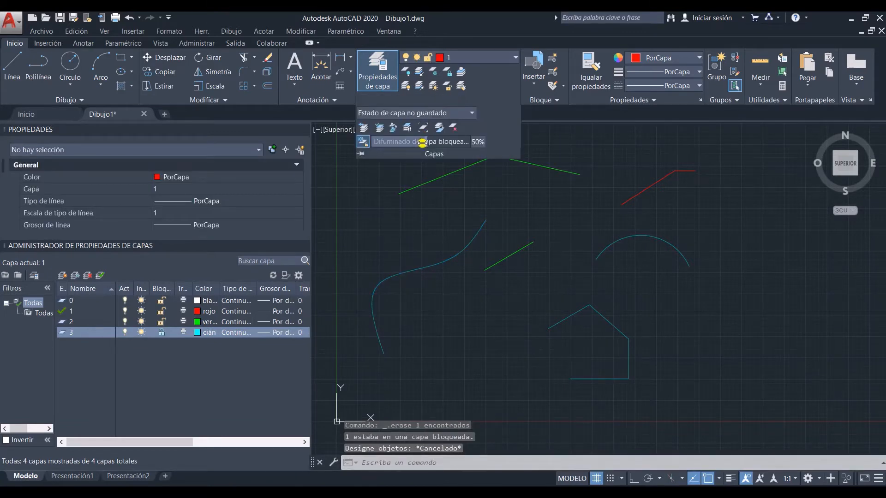
{"action": "left_click", "coordinate": [424, 233]}
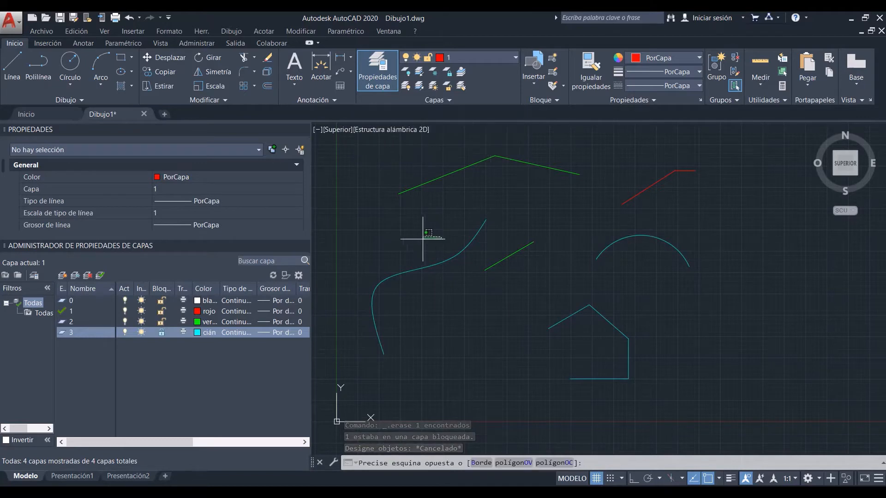
{"action": "left_click", "coordinate": [443, 100]}
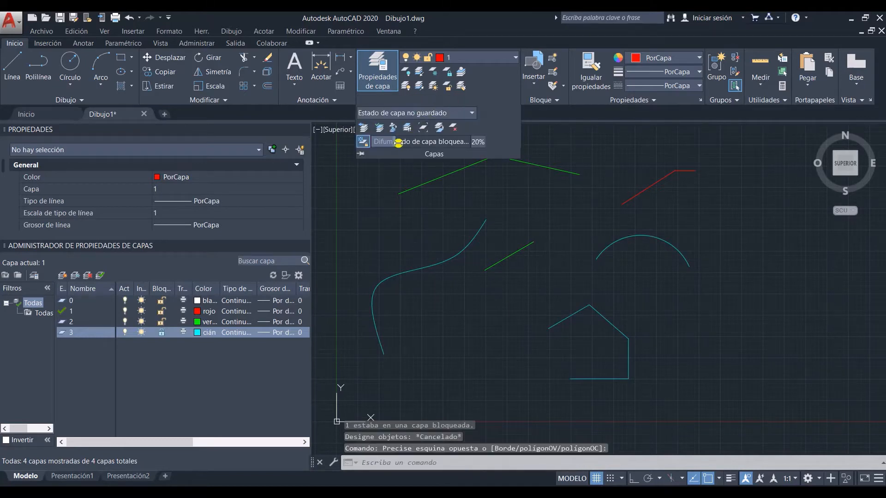
{"action": "left_click_drag", "start_coordinate": [398, 144], "coordinate": [515, 142]}
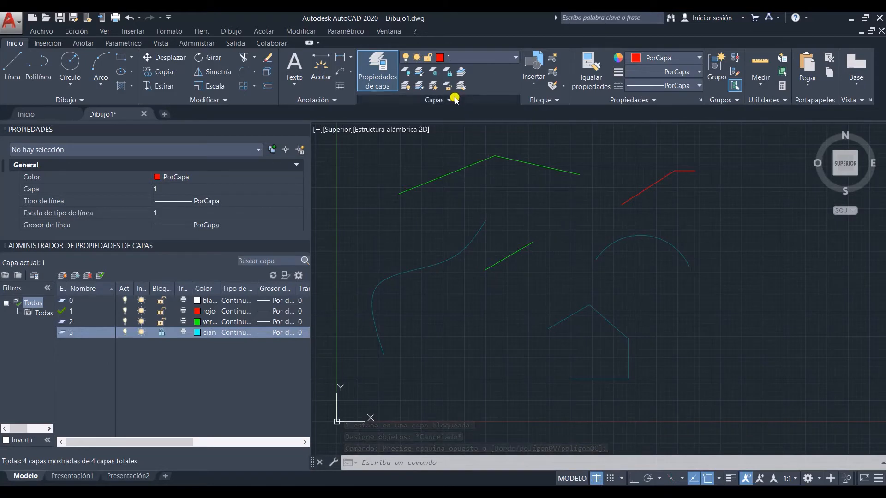
{"action": "left_click", "coordinate": [454, 99]}
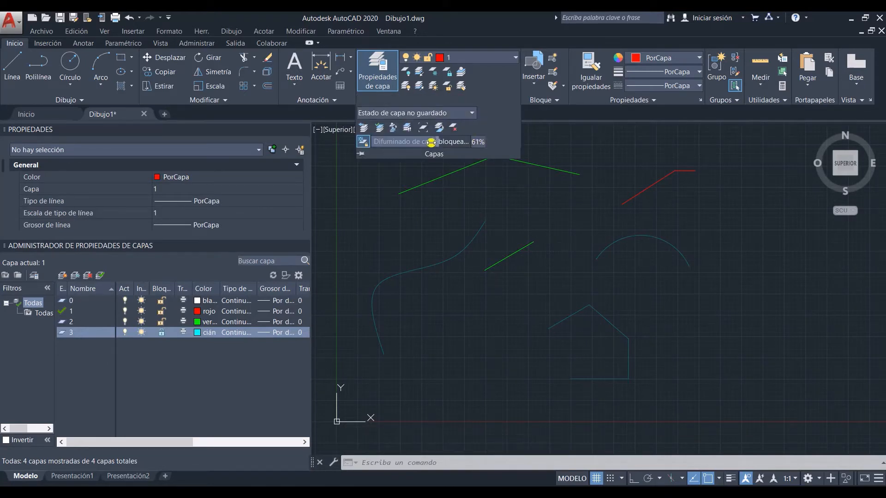
{"action": "left_click", "coordinate": [429, 232]}
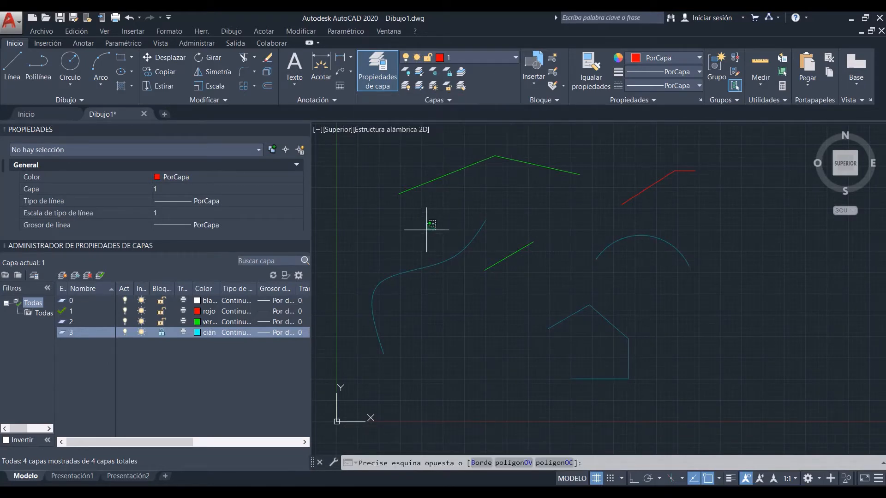
{"action": "left_click", "coordinate": [161, 333]}
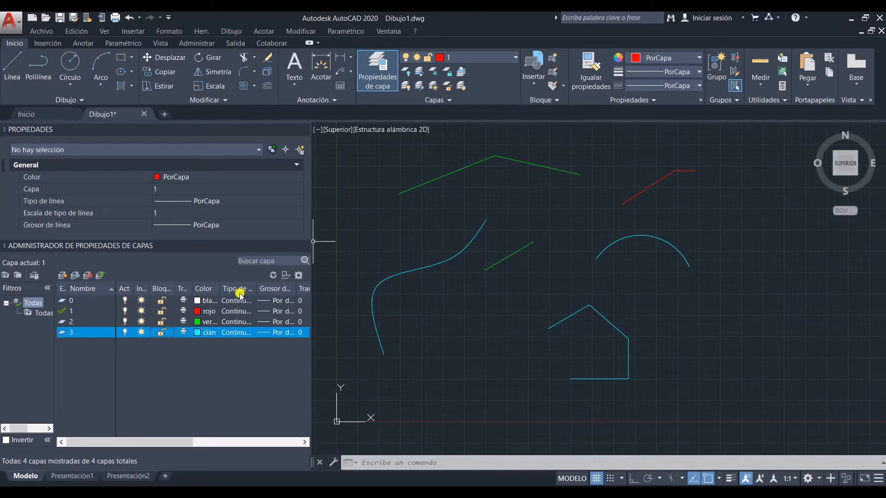
Step: Load the ACAD_ISO02W100 linetype from acadiso.lin, accepting Continuous for layer 3
{"action": "left_click", "coordinate": [233, 333]}
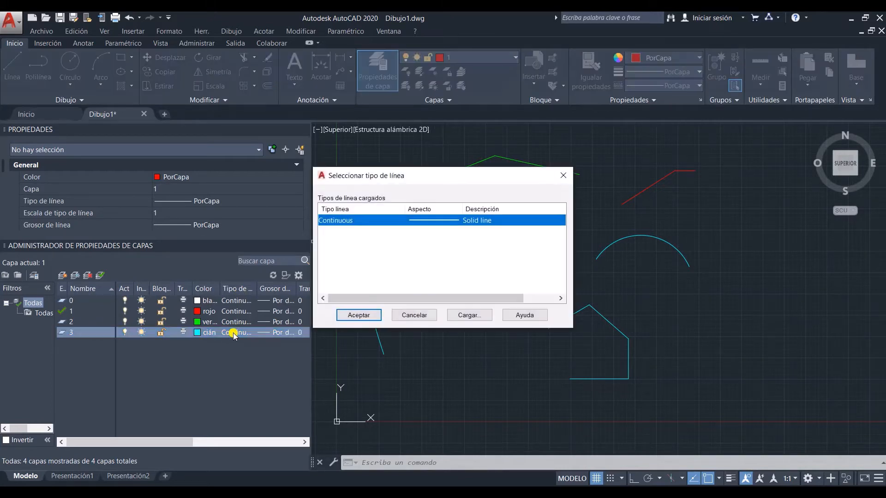
{"action": "left_click", "coordinate": [467, 313]}
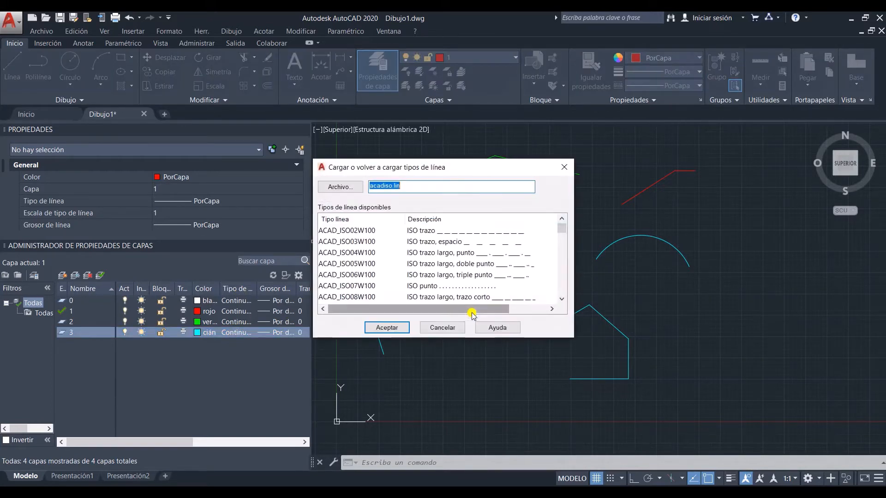
{"action": "left_click", "coordinate": [371, 230]}
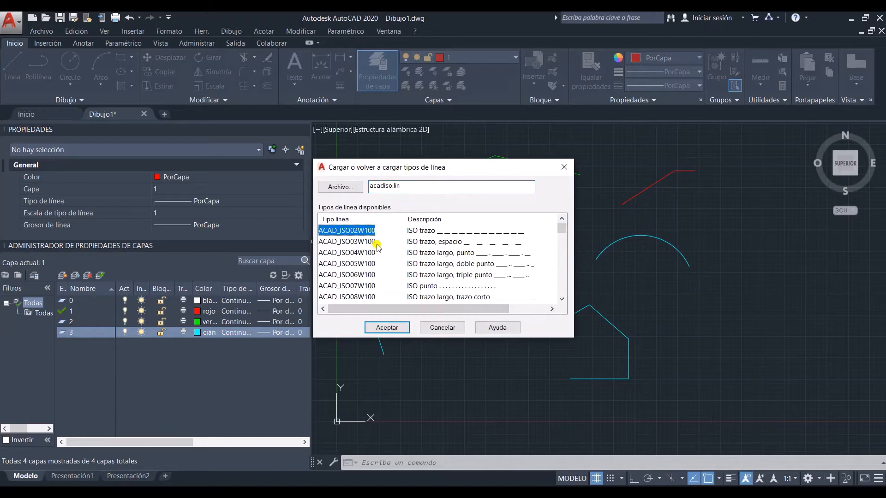
{"action": "left_click", "coordinate": [392, 328]}
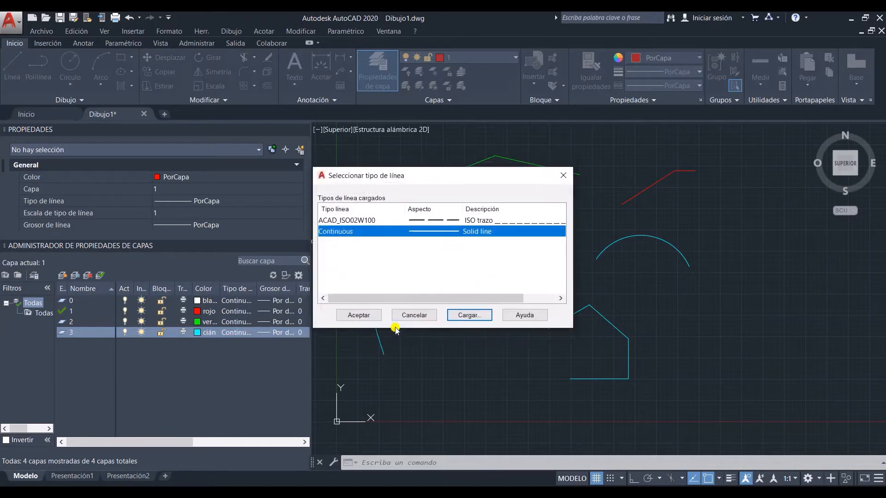
{"action": "left_click", "coordinate": [369, 315]}
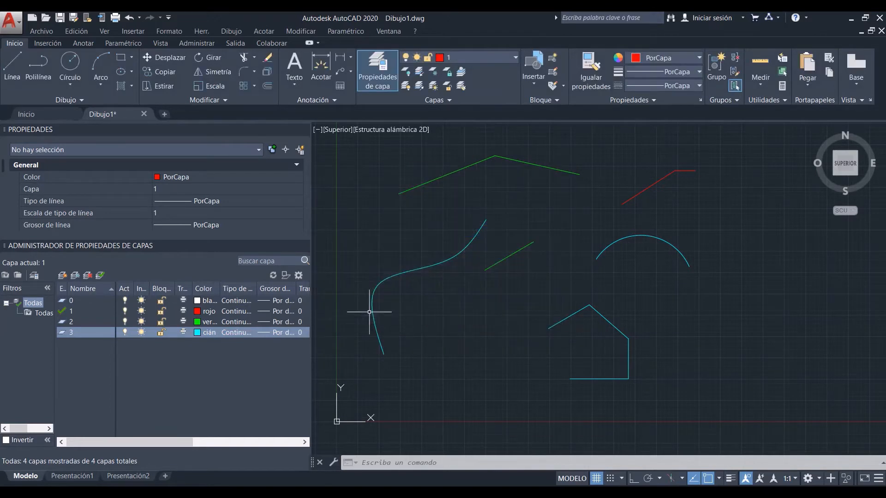
Step: View layer 3's lineweight options without choosing one, and assign the ACAD_ISO02W100 linetype to the layer
{"action": "left_click", "coordinate": [277, 333]}
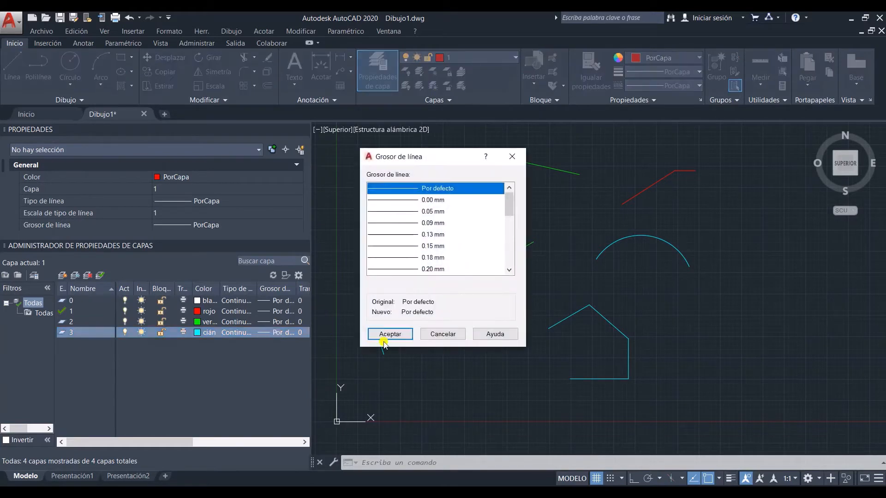
{"action": "left_click", "coordinate": [443, 334]}
{"action": "left_click", "coordinate": [233, 332]}
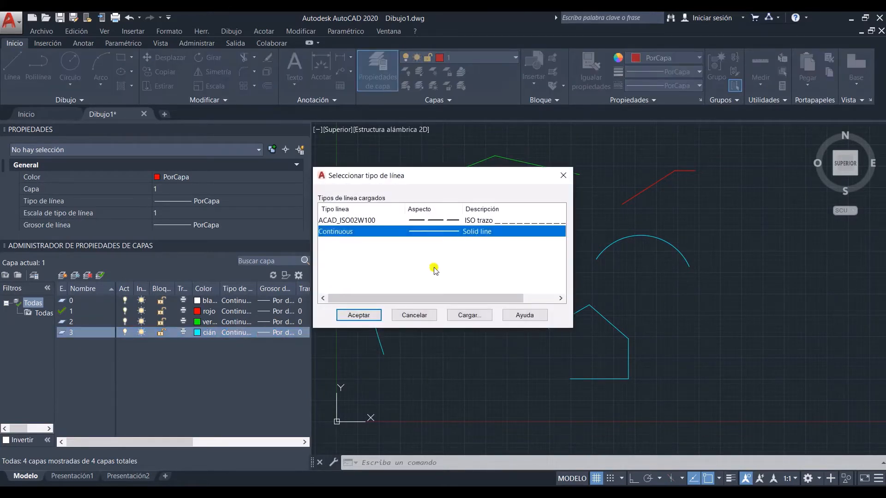
{"action": "left_click", "coordinate": [367, 220]}
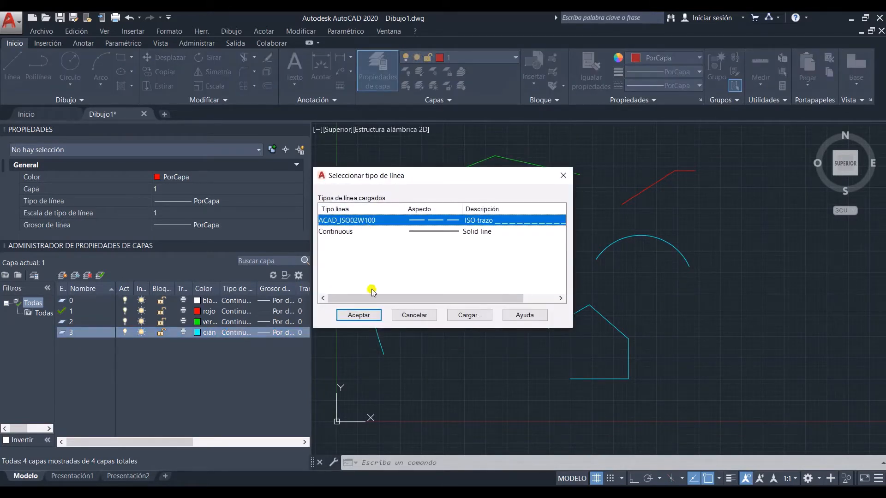
{"action": "left_click", "coordinate": [353, 315]}
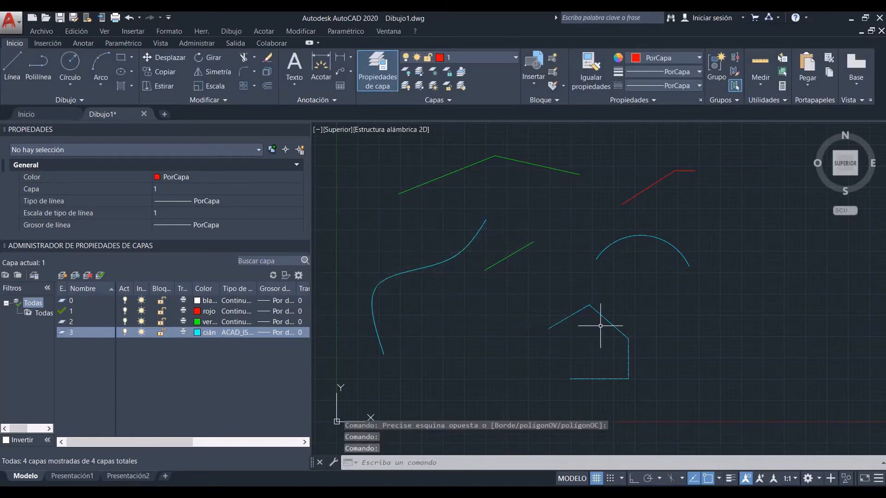
Step: Set the linetype scale of the house-shaped outline to 4
{"action": "scroll", "coordinate": [600, 326], "scroll_direction": "up", "scroll_amount": 6}
{"action": "left_click", "coordinate": [679, 235]}
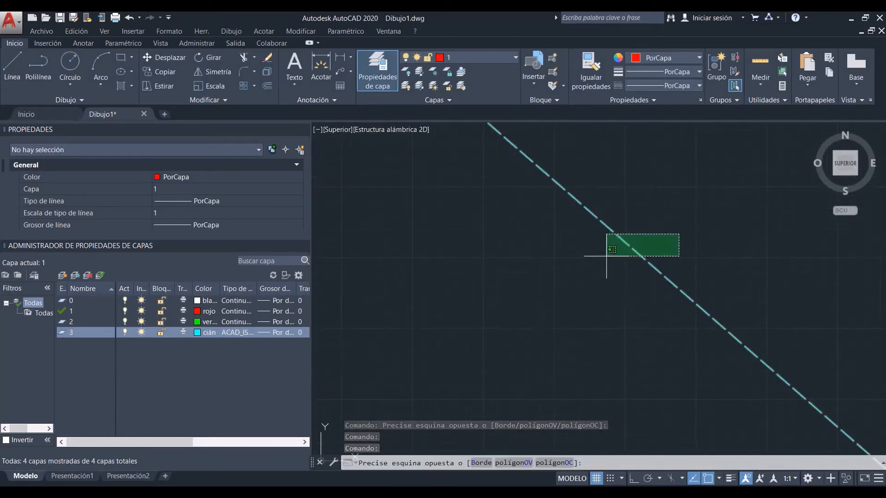
{"action": "left_click", "coordinate": [606, 256]}
{"action": "scroll", "coordinate": [576, 268], "scroll_direction": "down", "scroll_amount": 3}
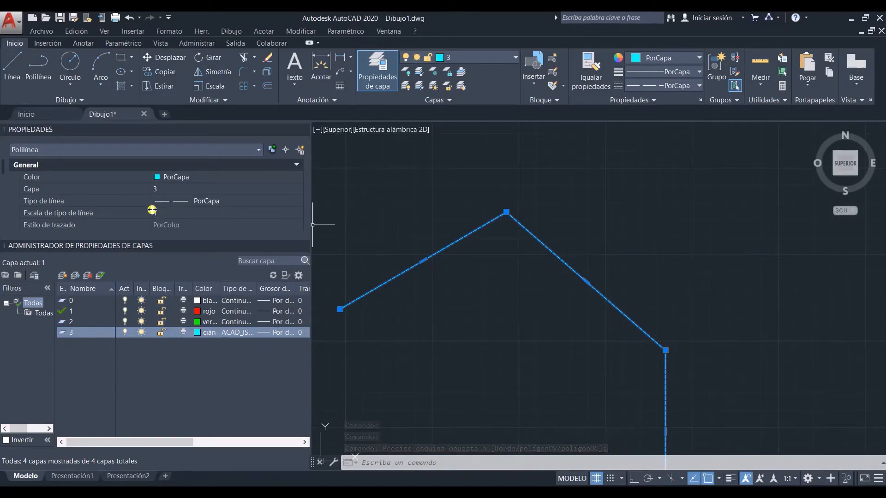
{"action": "left_click", "coordinate": [169, 212]}
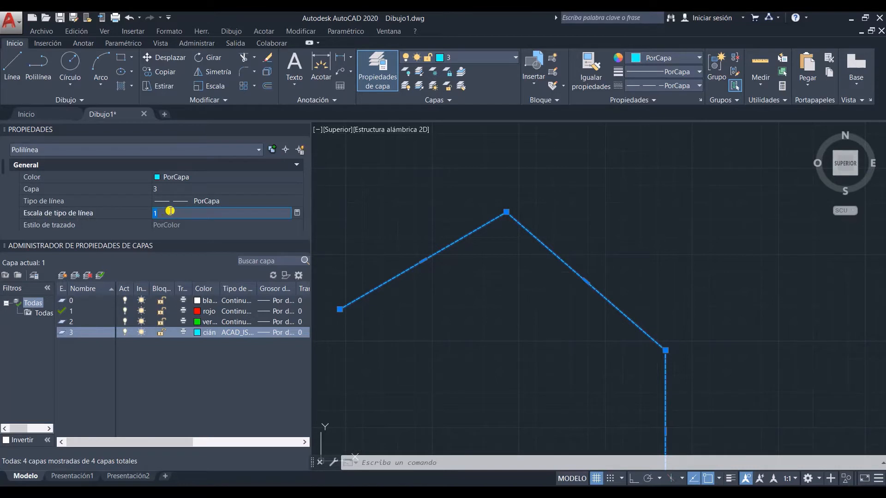
{"action": "key", "text": "Return"}
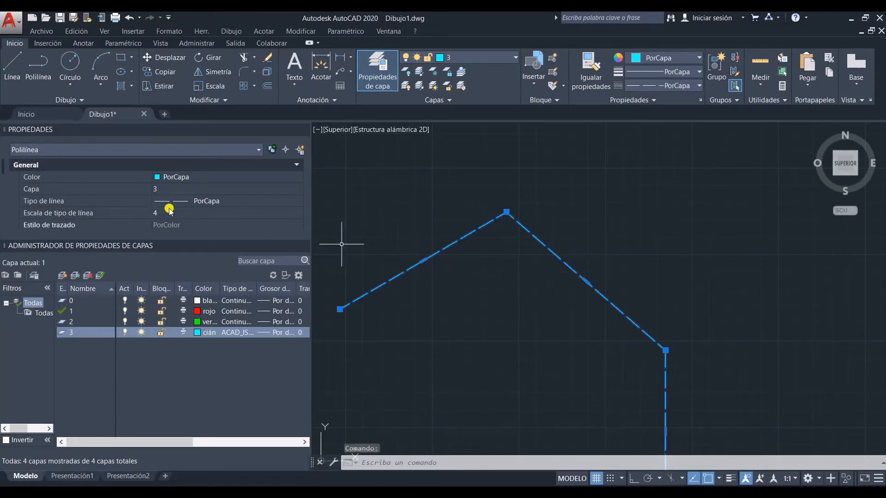
Step: Increase the house-shaped outline's linetype scale to 8 and clear the selection
{"action": "left_click", "coordinate": [168, 212]}
{"action": "type", "text": "8"}
{"action": "key", "text": "Return"}
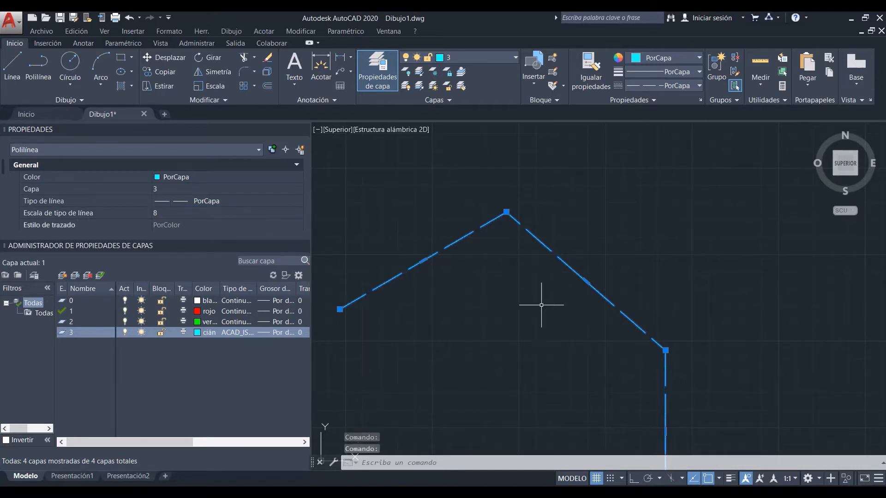
{"action": "scroll", "coordinate": [533, 301], "scroll_direction": "down", "scroll_amount": 4}
{"action": "key", "text": "Escape"}
{"action": "scroll", "coordinate": [530, 300], "scroll_direction": "down", "scroll_amount": 5}
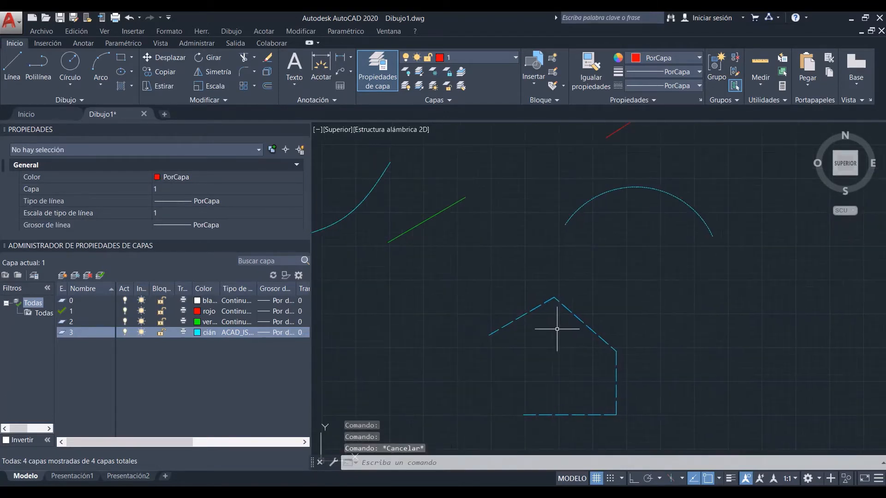
Step: Match the house-shaped outline's properties onto the cyan arc and the cyan spline
{"action": "type", "text": "ig"}
{"action": "key", "text": "Return"}
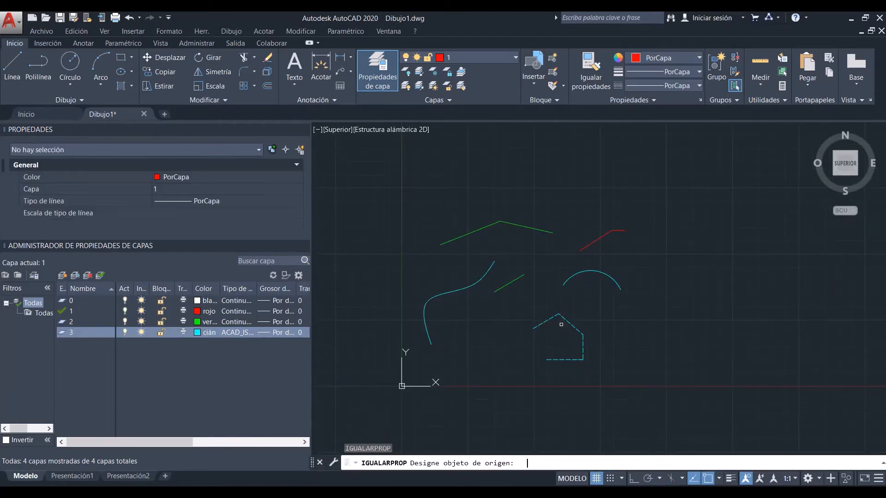
{"action": "left_click", "coordinate": [566, 320]}
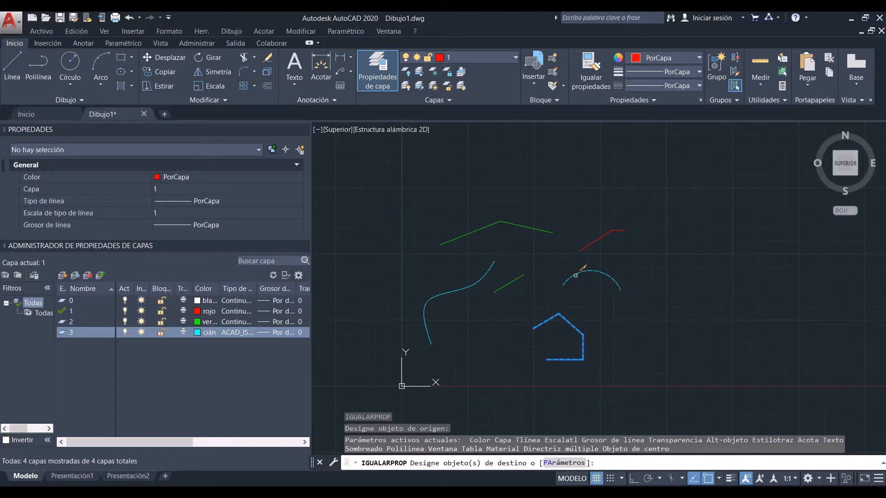
{"action": "left_click", "coordinate": [575, 275]}
{"action": "left_click", "coordinate": [467, 287]}
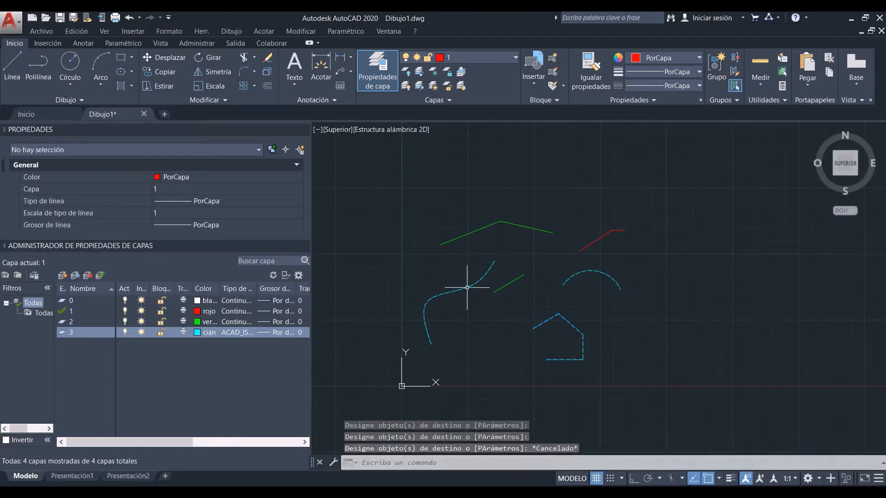
{"action": "key", "text": "Escape"}
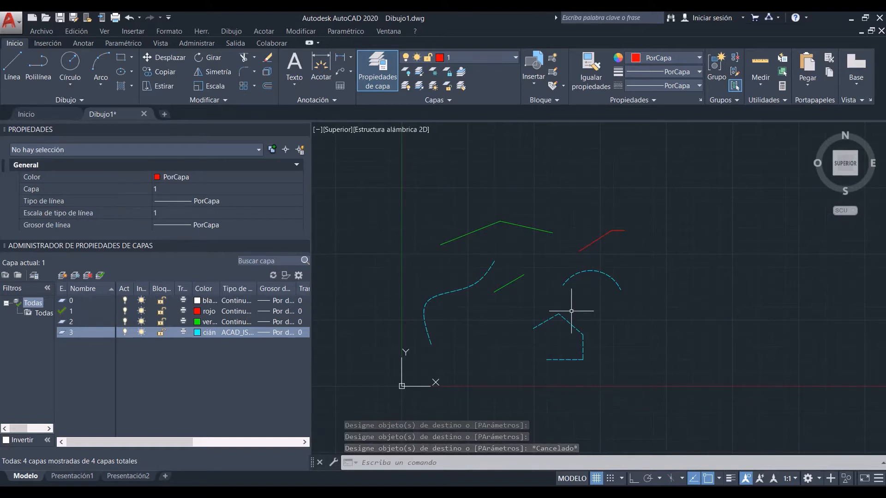
{"action": "scroll", "coordinate": [516, 313], "scroll_direction": "up", "scroll_amount": 4}
{"action": "scroll", "coordinate": [519, 295], "scroll_direction": "down", "scroll_amount": 2}
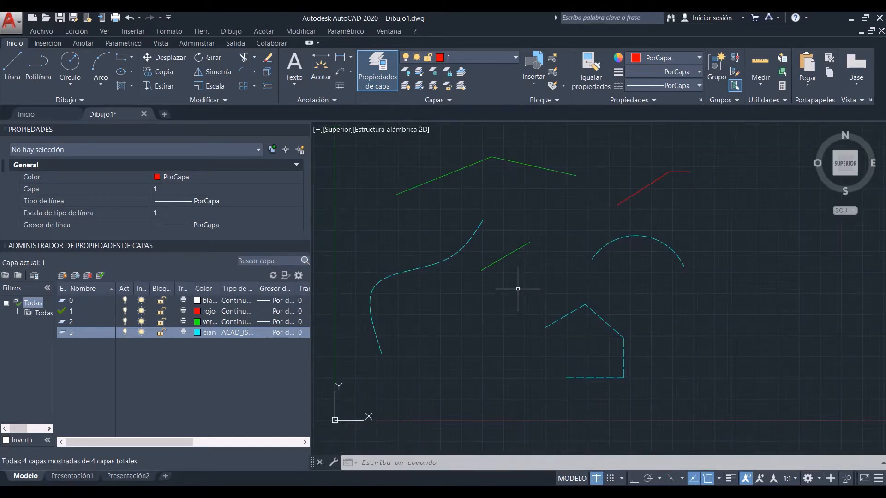
Step: Set layer 3's lineweight to 0.30 mm
{"action": "left_click", "coordinate": [275, 332]}
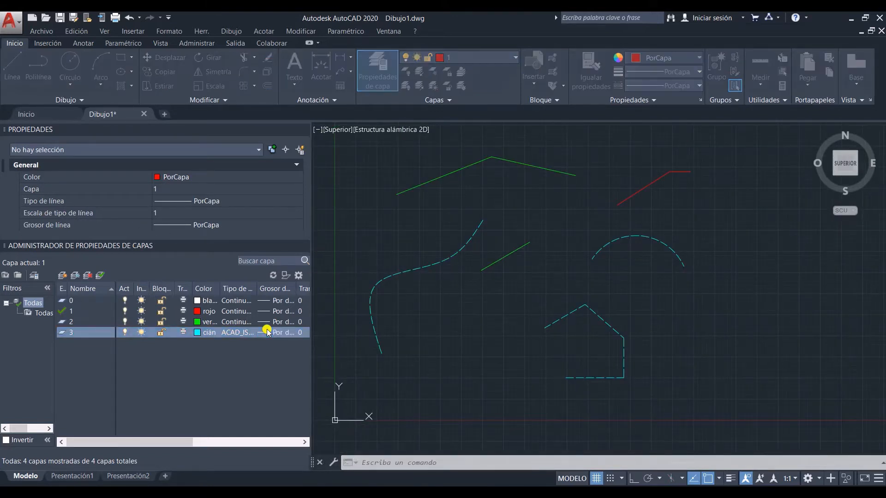
{"action": "scroll", "coordinate": [410, 274], "scroll_direction": "down", "scroll_amount": 3}
{"action": "scroll", "coordinate": [410, 273], "scroll_direction": "down", "scroll_amount": 1}
{"action": "left_click", "coordinate": [409, 223]}
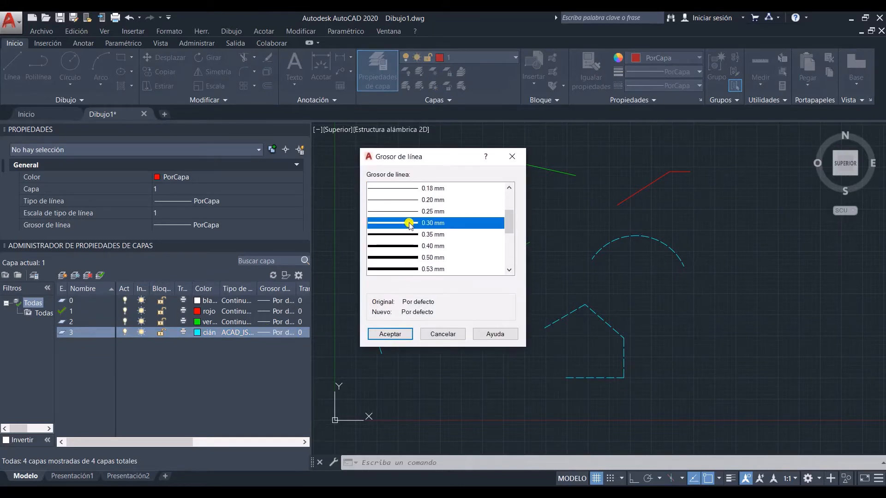
{"action": "left_click", "coordinate": [398, 335]}
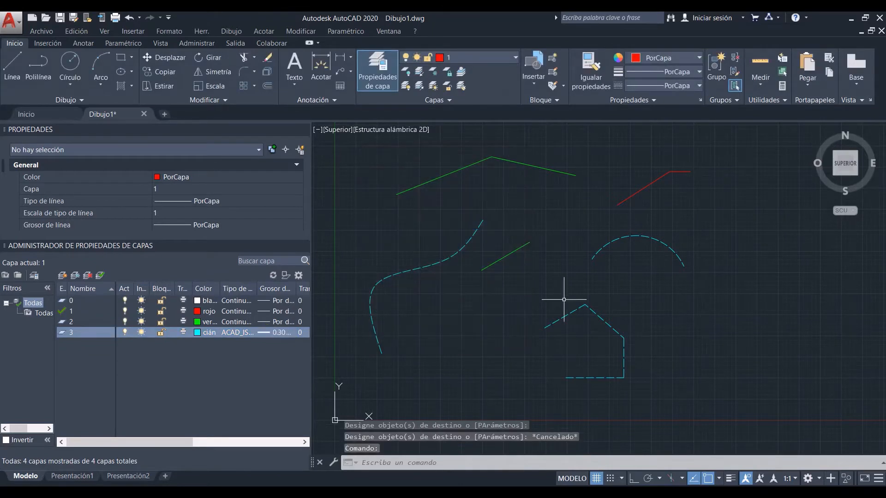
Step: Override the cyan arc's lineweight with 0.13 mm and clear the selection
{"action": "left_click", "coordinate": [620, 251]}
{"action": "left_click", "coordinate": [609, 239]}
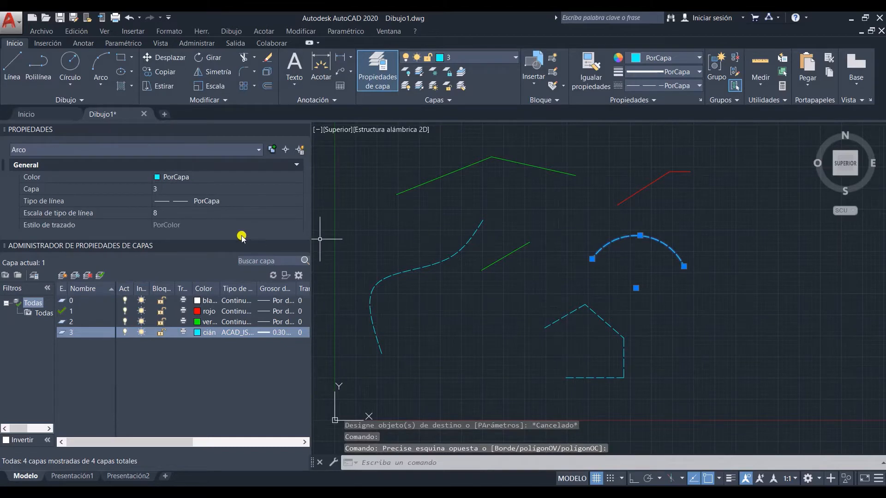
{"action": "key", "text": "Escape"}
{"action": "left_click", "coordinate": [640, 255]}
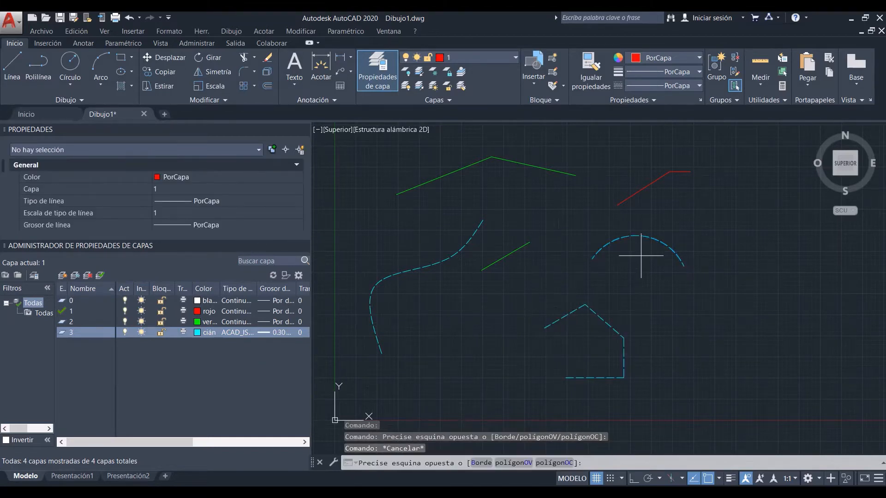
{"action": "left_click", "coordinate": [601, 228]}
{"action": "scroll", "coordinate": [208, 217], "scroll_direction": "down", "scroll_amount": 3}
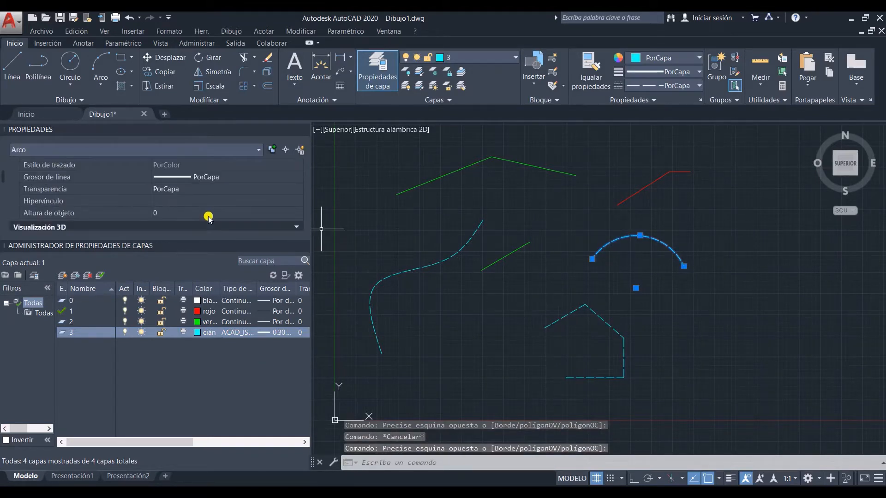
{"action": "left_click", "coordinate": [223, 179]}
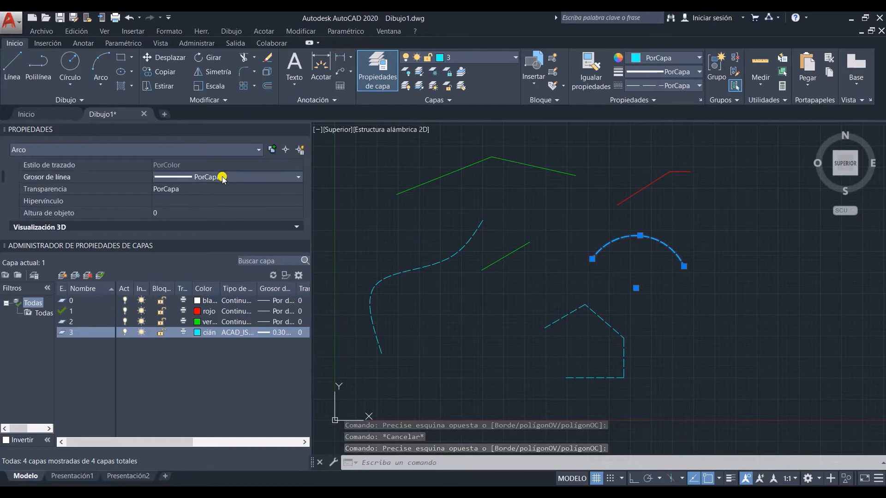
{"action": "left_click", "coordinate": [217, 177]}
{"action": "left_click", "coordinate": [214, 246]}
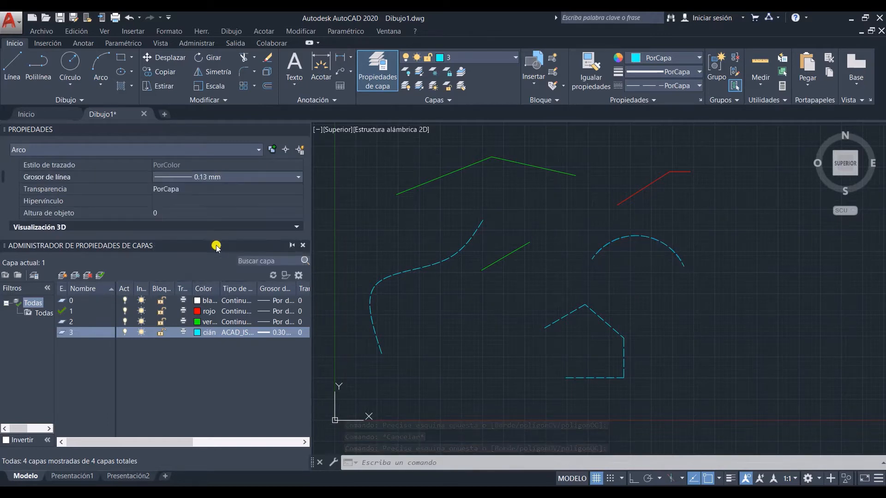
{"action": "key", "text": "Escape"}
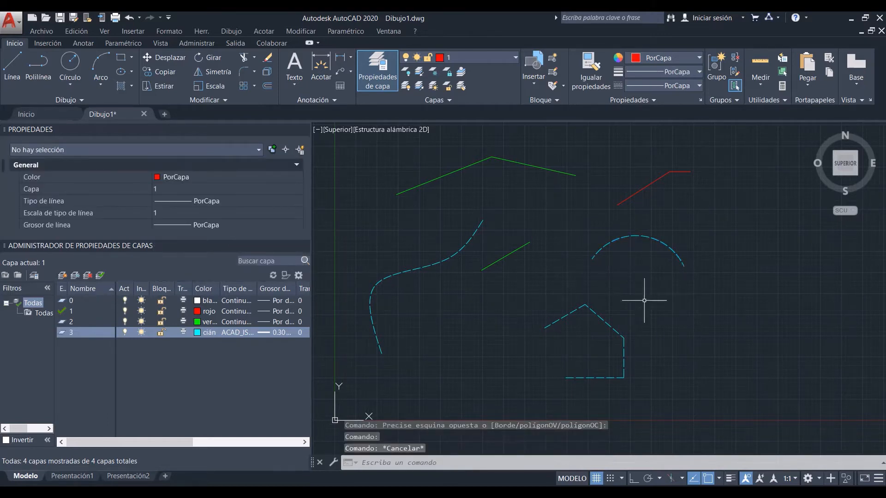
Step: Turn on lineweight display and check the properties of the house-shaped outline and the cyan spline
{"action": "left_click", "coordinate": [730, 477]}
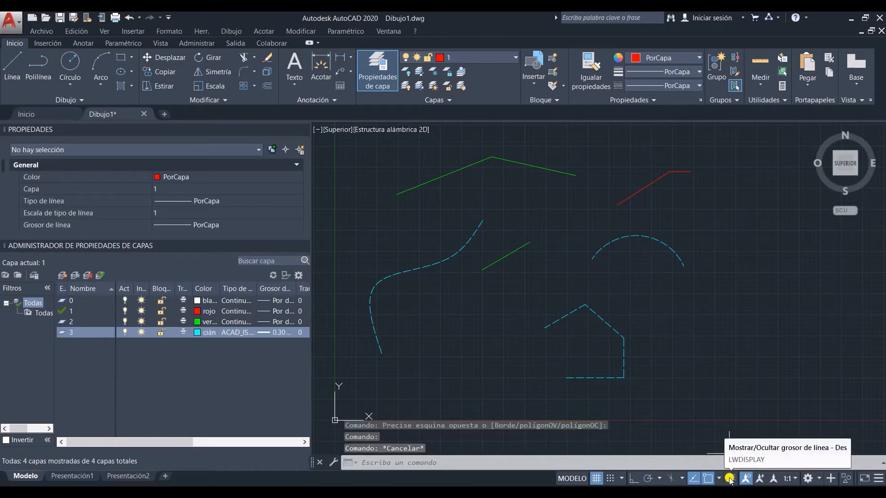
{"action": "left_click", "coordinate": [730, 479]}
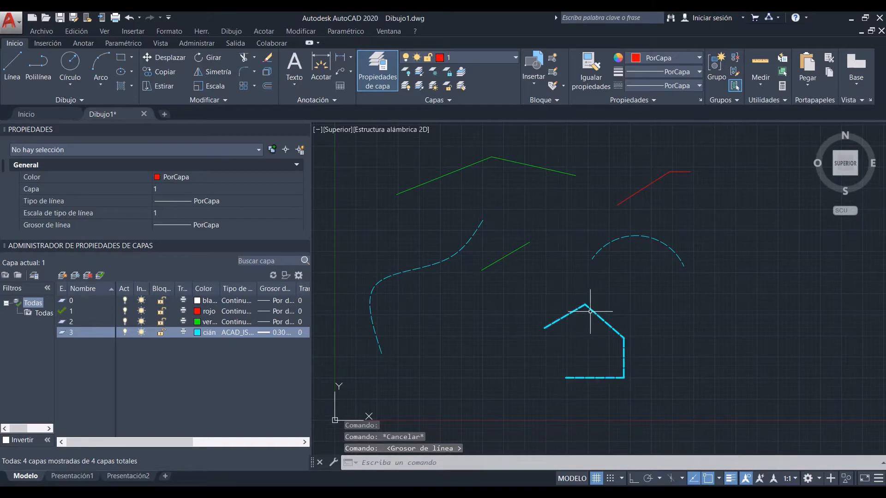
{"action": "left_click", "coordinate": [572, 377]}
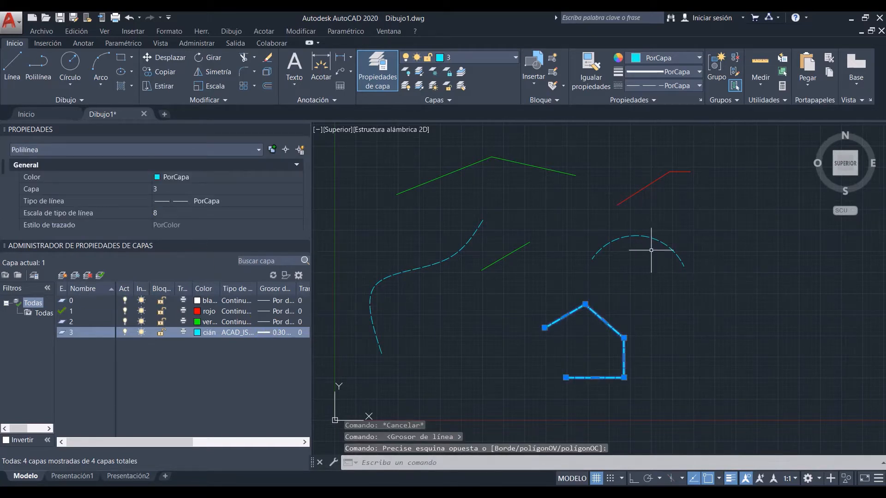
{"action": "key", "text": "Escape"}
{"action": "left_click", "coordinate": [436, 268]}
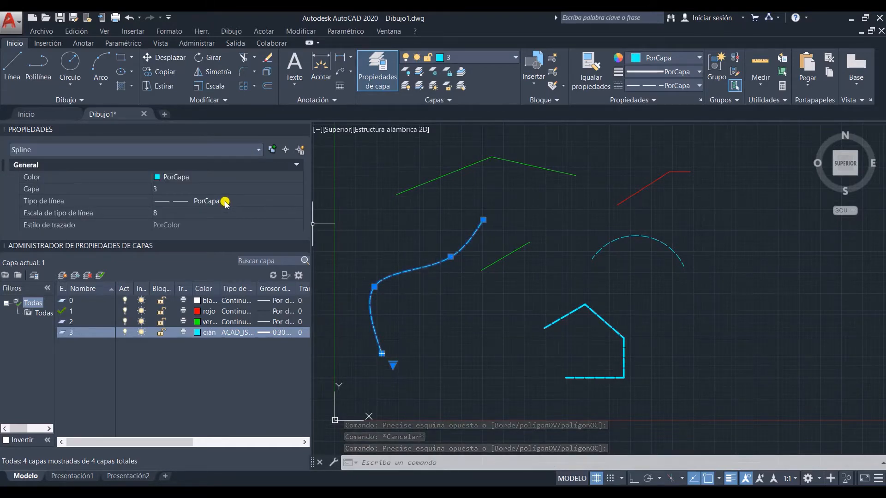
{"action": "key", "text": "Escape"}
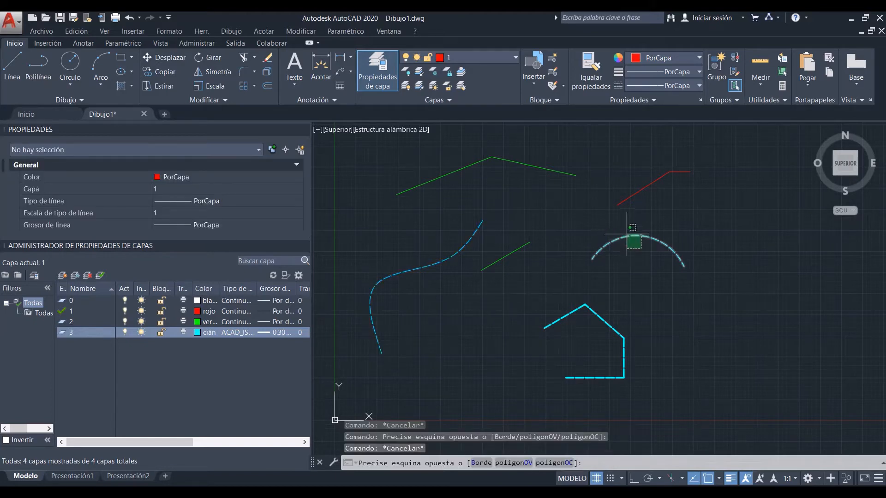
Step: Preview thicker lineweights on the cyan arc without choosing one, and clear the selection
{"action": "left_click", "coordinate": [633, 237]}
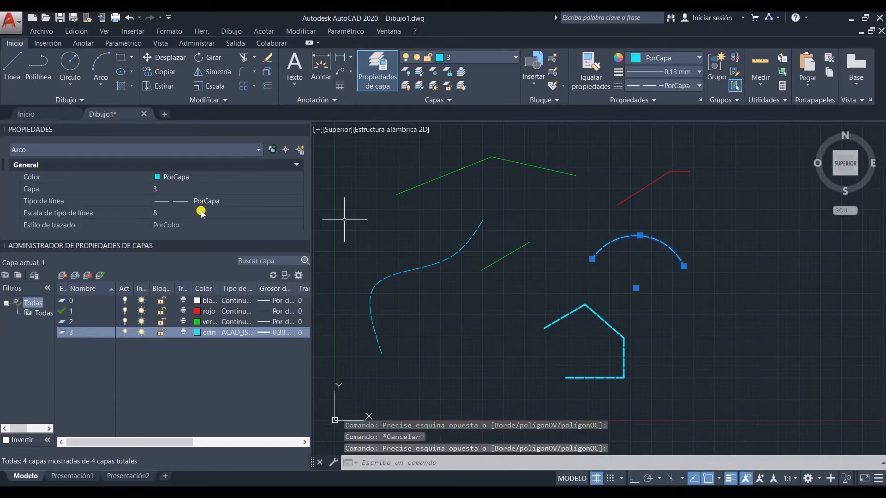
{"action": "scroll", "coordinate": [200, 212], "scroll_direction": "down", "scroll_amount": 3}
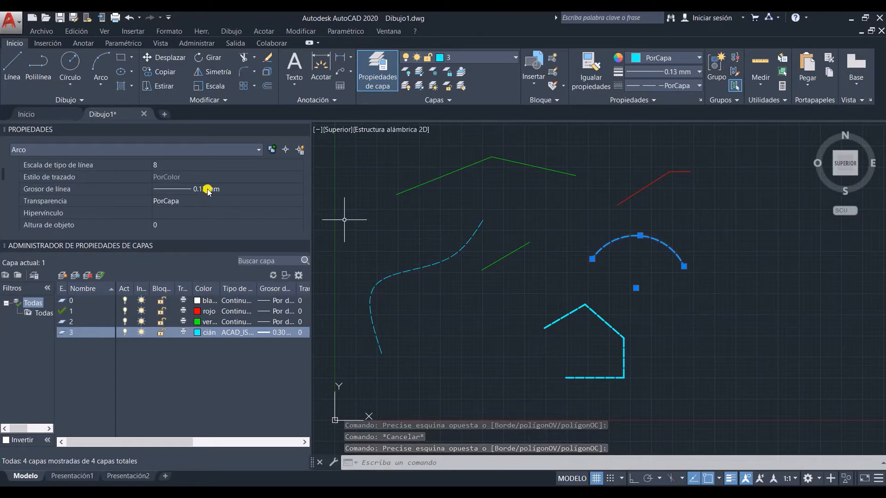
{"action": "left_click", "coordinate": [207, 189]}
{"action": "left_click", "coordinate": [208, 190]}
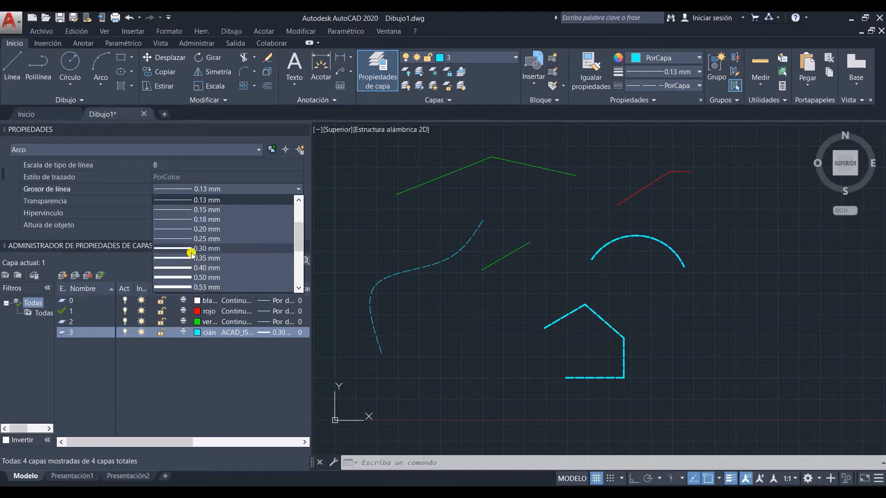
{"action": "left_click", "coordinate": [458, 266]}
{"action": "left_click", "coordinate": [457, 266]}
{"action": "key", "text": "Escape"}
Step: Set the cyan spline's lineweight to 0.50 mm, and undo the last two property changes
{"action": "left_click", "coordinate": [441, 266]}
{"action": "left_click", "coordinate": [422, 256]}
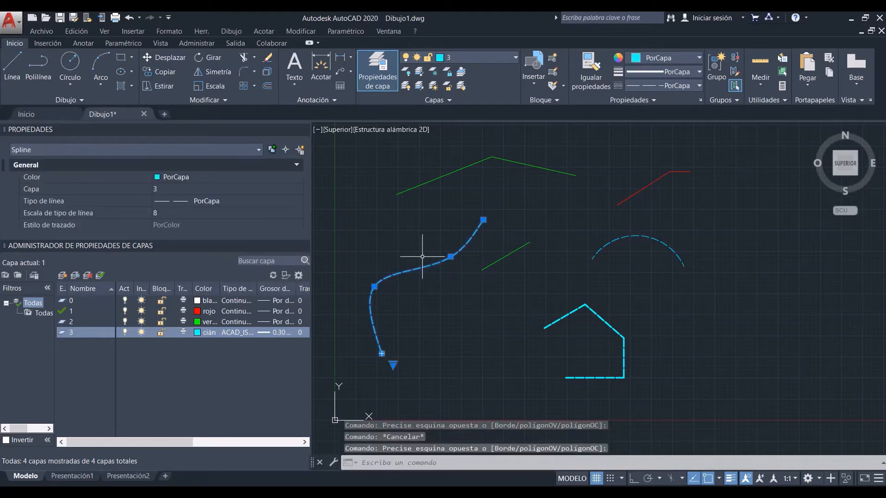
{"action": "scroll", "coordinate": [210, 217], "scroll_direction": "down", "scroll_amount": 3}
{"action": "scroll", "coordinate": [216, 216], "scroll_direction": "up", "scroll_amount": 2}
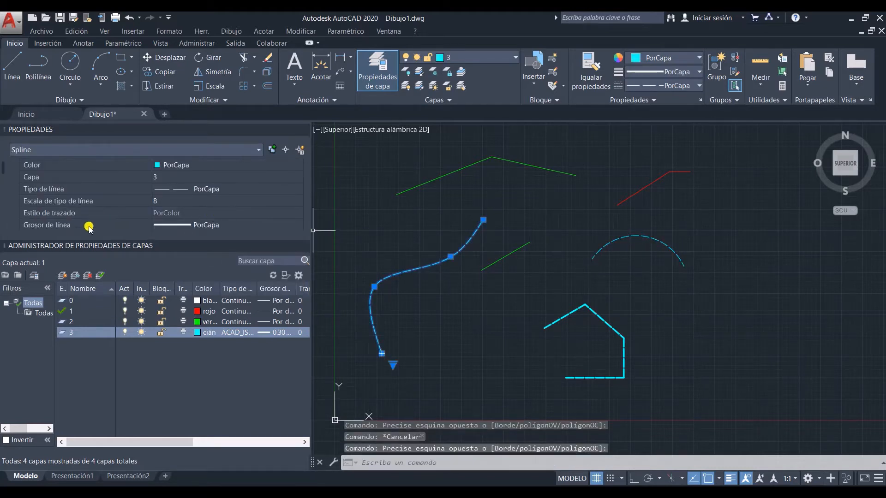
{"action": "left_click", "coordinate": [200, 230]}
{"action": "left_click", "coordinate": [204, 224]}
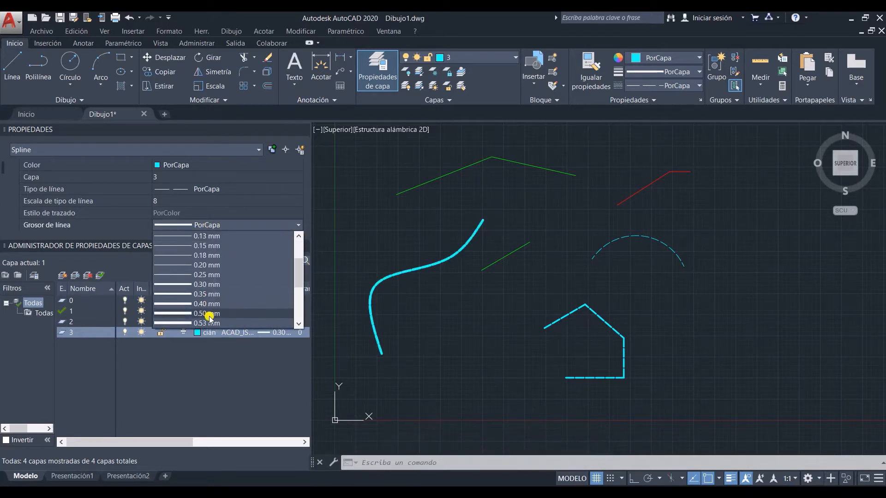
{"action": "left_click", "coordinate": [210, 317]}
{"action": "key", "text": "Escape"}
{"action": "key", "text": "ctrl+z"}
{"action": "key", "text": "ctrl+z"}
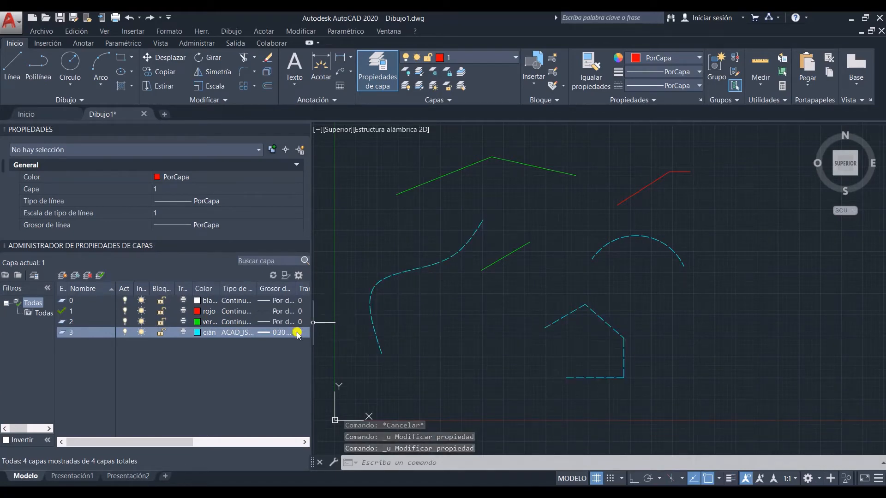
Step: Switch layer 3's freezing in new viewports on and back off
{"action": "left_click_drag", "start_coordinate": [132, 442], "coordinate": [228, 439]}
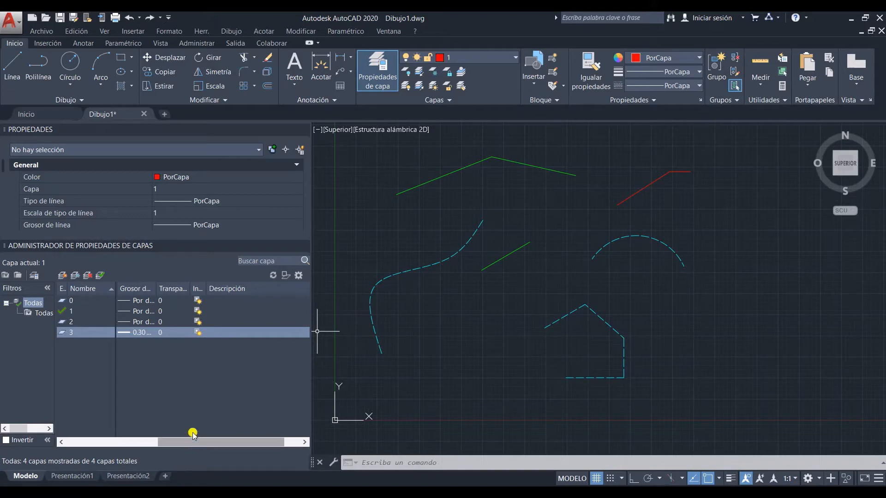
{"action": "left_click", "coordinate": [197, 332]}
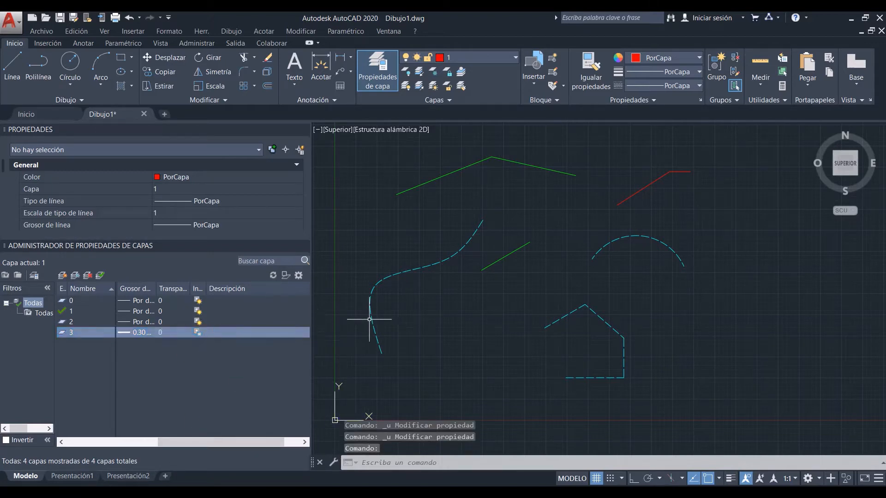
{"action": "left_click", "coordinate": [198, 332]}
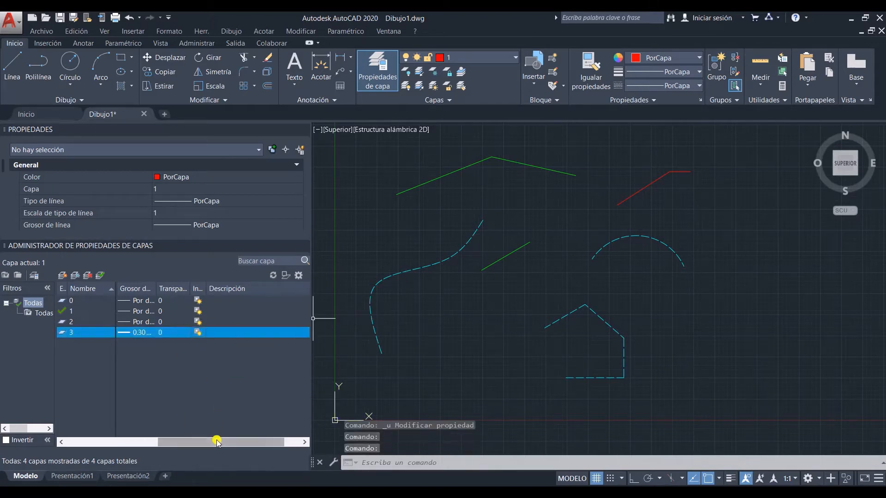
{"action": "left_click_drag", "start_coordinate": [217, 442], "coordinate": [103, 442]}
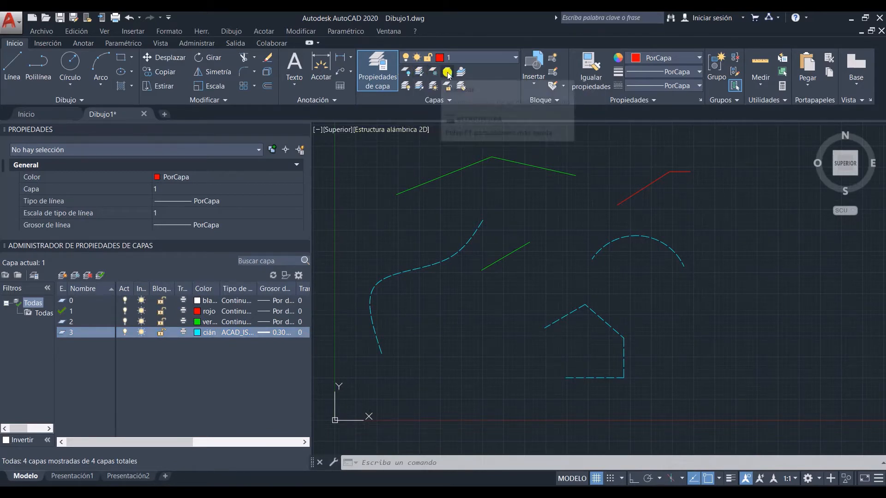
Step: Set layer 3's transparency to 40
{"action": "left_click", "coordinate": [441, 101]}
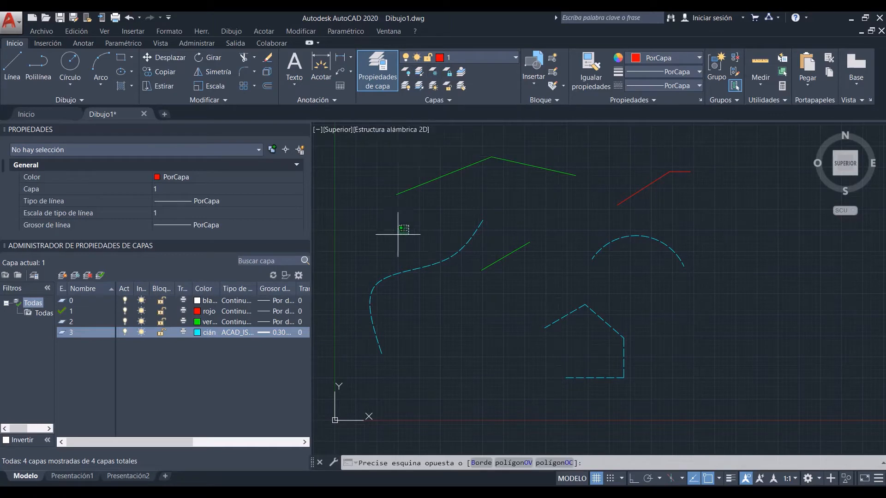
{"action": "left_click_drag", "start_coordinate": [152, 442], "coordinate": [217, 442]}
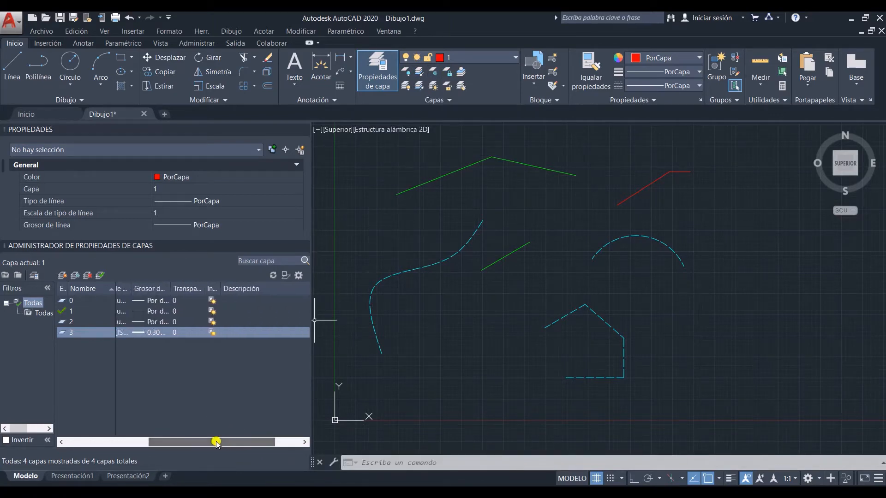
{"action": "left_click", "coordinate": [175, 332]}
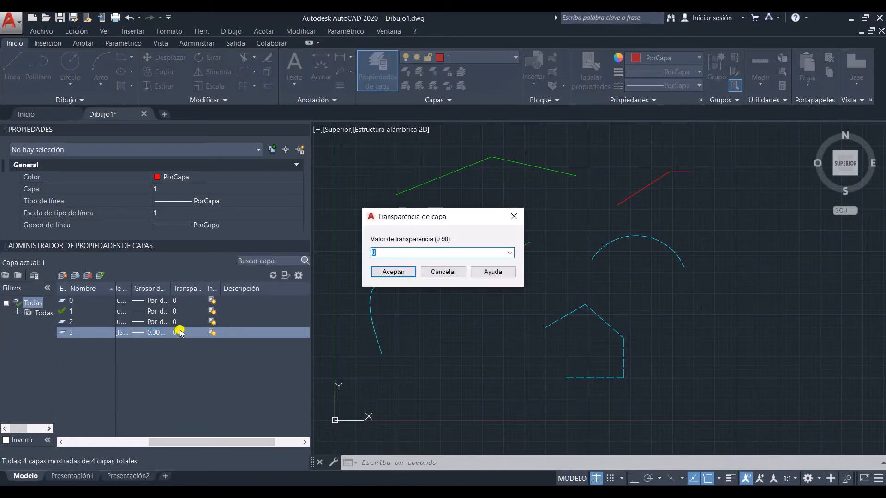
{"action": "key", "text": "Return"}
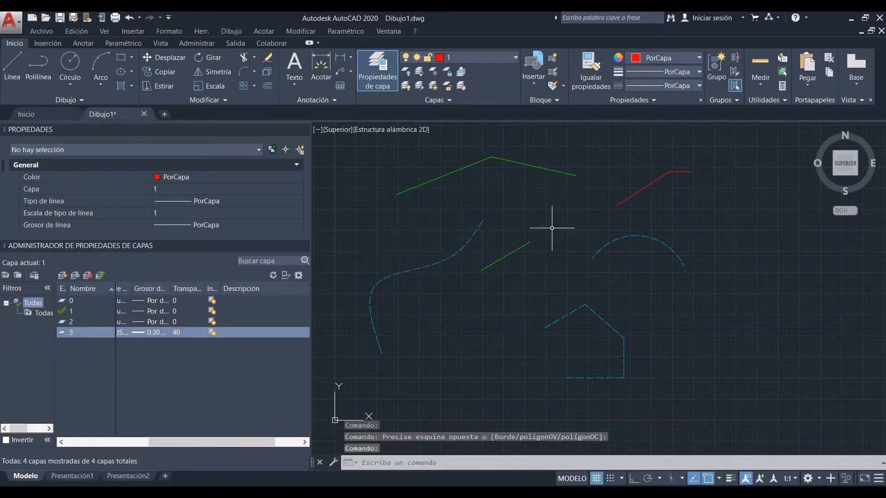
Step: Set layer 3's transparency to 0
{"action": "left_click", "coordinate": [170, 332]}
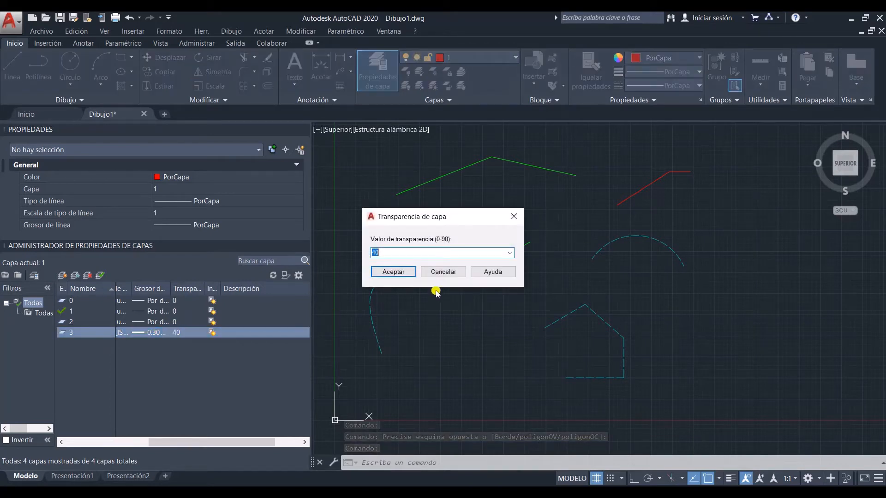
{"action": "type", "text": "0"}
{"action": "left_click", "coordinate": [393, 272]}
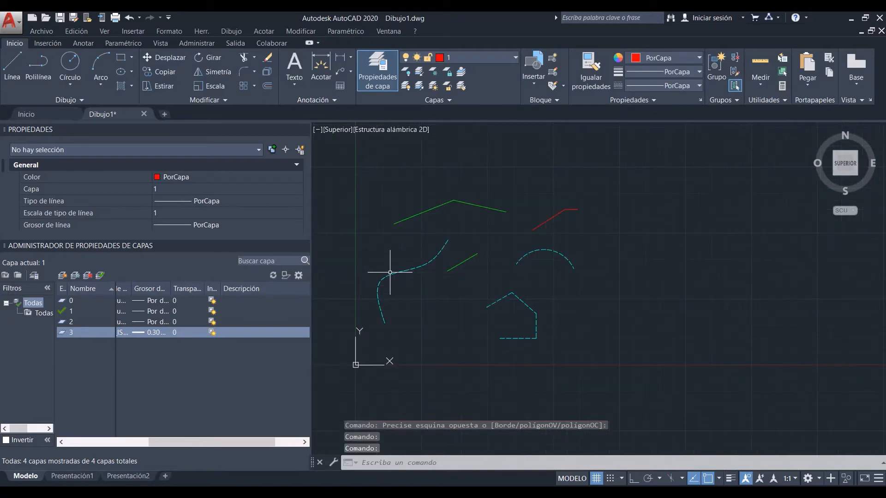
Step: Copy the whole set of lines and curves three times, forming a two-by-two arrangement of the group
{"action": "scroll", "coordinate": [389, 272], "scroll_direction": "down", "scroll_amount": 2}
{"action": "left_click", "coordinate": [604, 372]}
{"action": "left_click", "coordinate": [432, 215]}
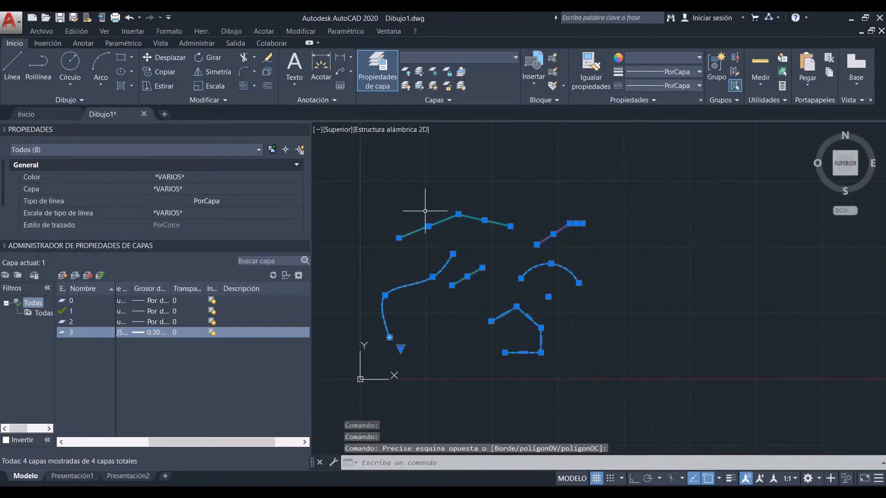
{"action": "type", "text": "copi"}
{"action": "key", "text": "Return"}
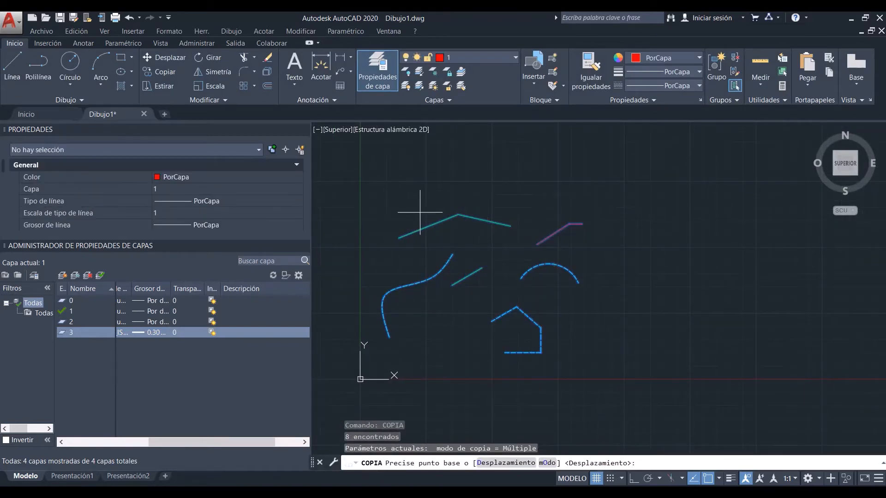
{"action": "left_click", "coordinate": [436, 208]}
{"action": "left_click", "coordinate": [666, 204]}
{"action": "middle_click_drag", "start_coordinate": [550, 161], "coordinate": [585, 253]}
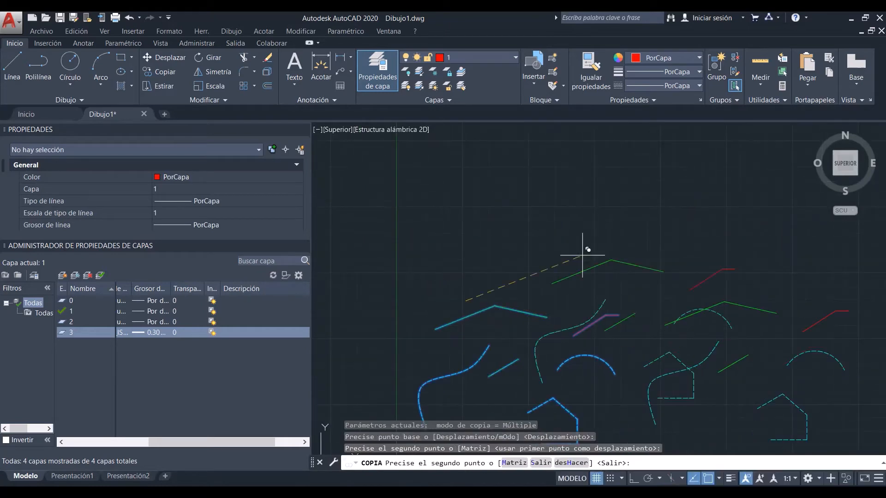
{"action": "left_click", "coordinate": [492, 122]}
{"action": "middle_click_drag", "start_coordinate": [690, 158], "coordinate": [569, 191]}
{"action": "left_click", "coordinate": [577, 161]}
{"action": "scroll", "coordinate": [574, 161], "scroll_direction": "down", "scroll_amount": 2}
{"action": "key", "text": "Escape"}
{"action": "scroll", "coordinate": [536, 160], "scroll_direction": "down", "scroll_amount": 2}
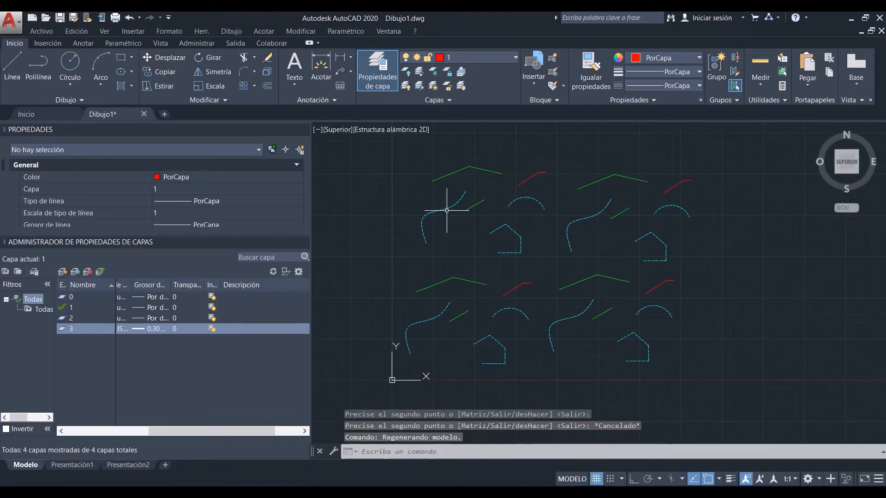
Step: Use SELECTSIMILAR on the upper-left group's cyan spline to select every matching spline, and clear the selection
{"action": "left_click", "coordinate": [447, 208]}
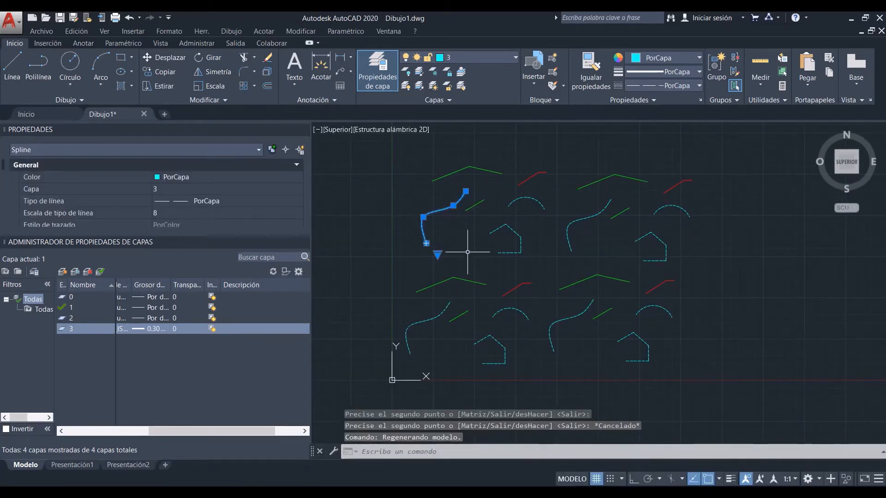
{"action": "type", "text": "selec"}
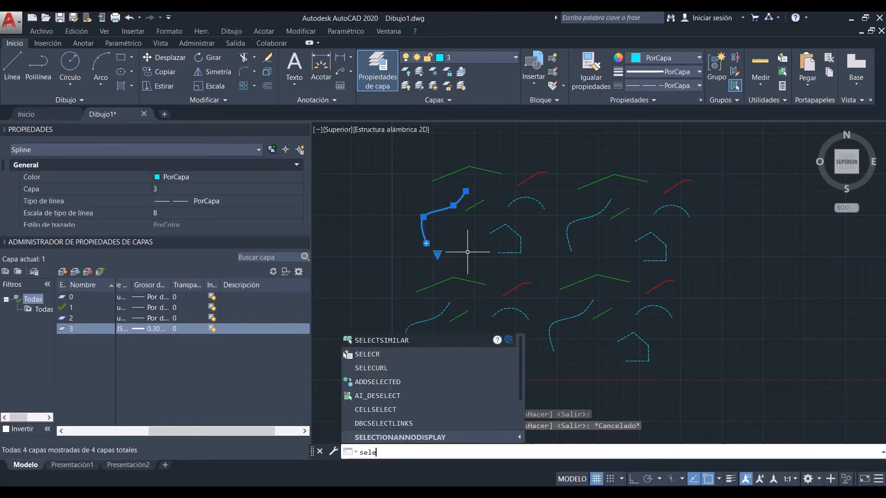
{"action": "key", "text": "Return"}
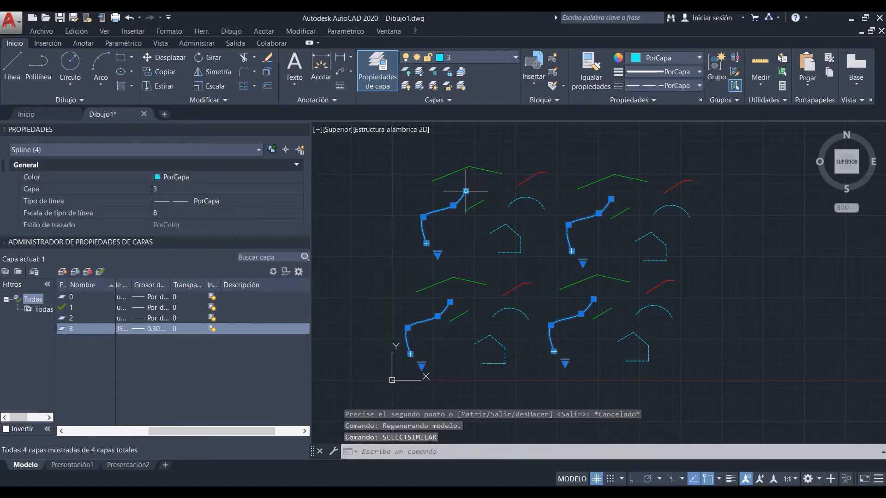
{"action": "key", "text": "Escape"}
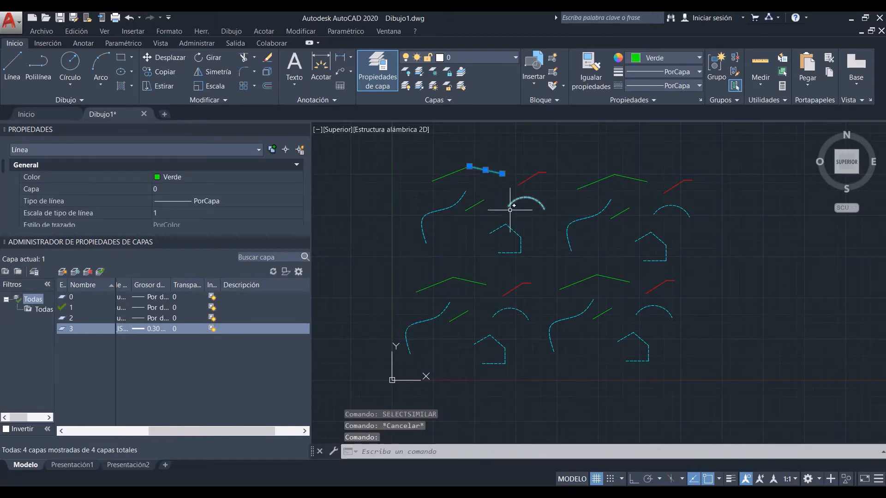
Step: Use SELECTSIMILAR on the upper-left group's green line on layer 0 to select all matching lines, and clear the selection
{"action": "type", "text": "sle"}
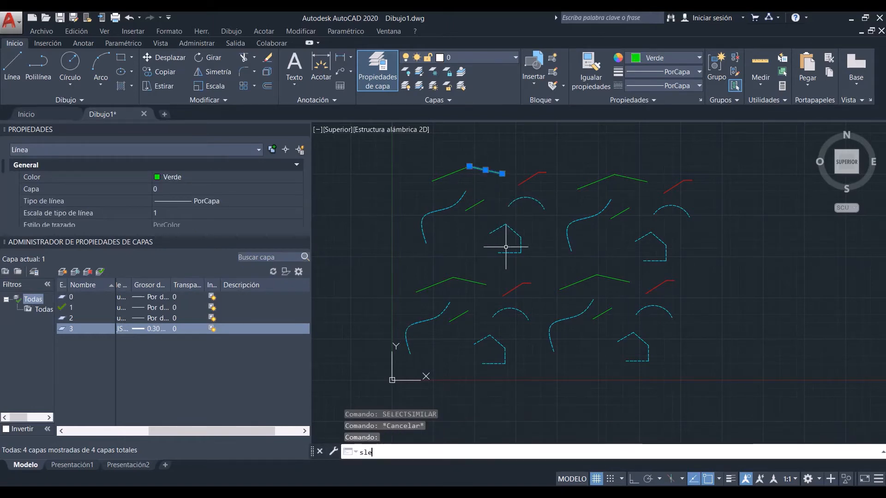
{"action": "type", "text": "le"}
{"action": "key", "text": "BackSpace"}
{"action": "key", "text": "BackSpace"}
{"action": "key", "text": "BackSpace"}
{"action": "key", "text": "BackSpace"}
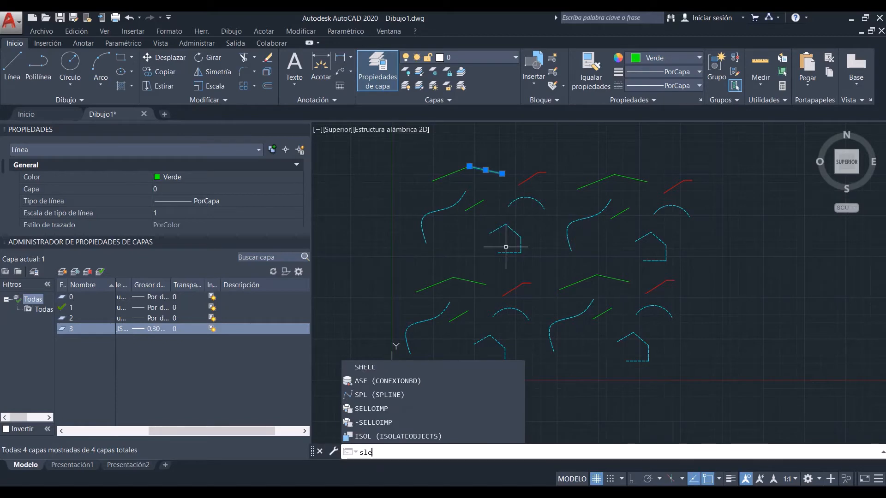
{"action": "type", "text": "ele"}
{"action": "key", "text": "Return"}
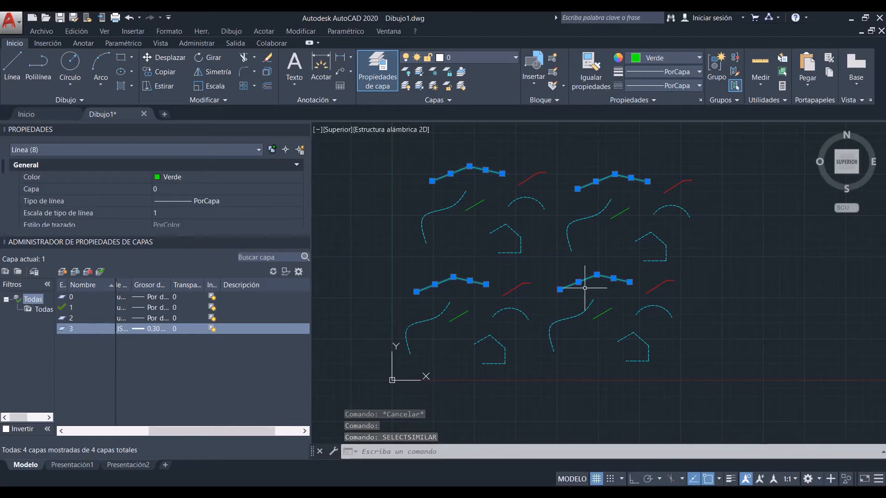
{"action": "key", "text": "Escape"}
Step: Check the properties of the lower-left group's long green line, short green line and red line one at a time
{"action": "left_click", "coordinate": [471, 280]}
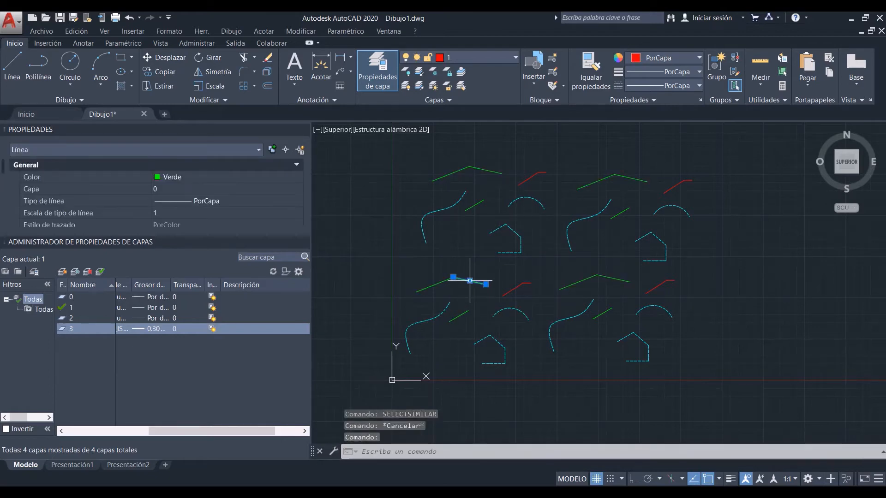
{"action": "key", "text": "Escape"}
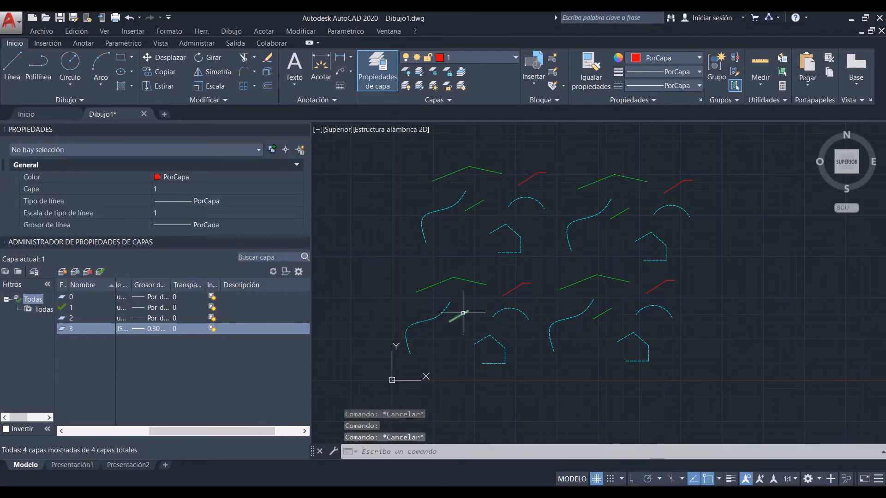
{"action": "left_click", "coordinate": [463, 313]}
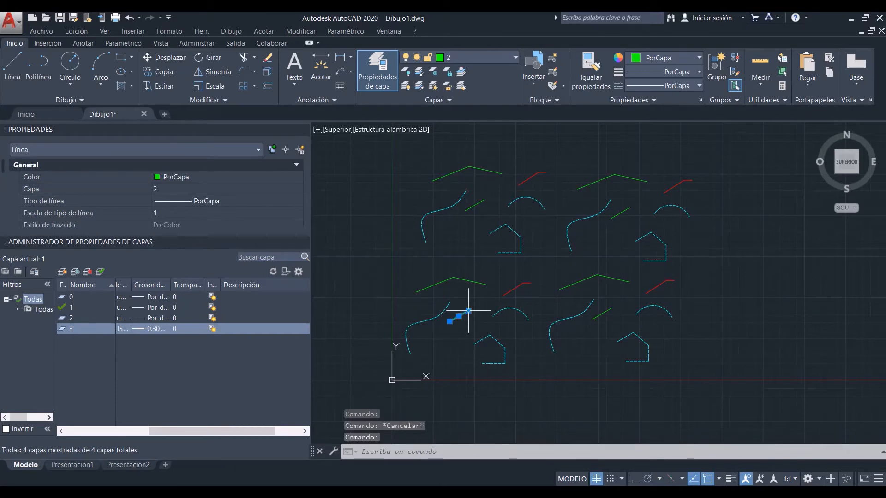
{"action": "key", "text": "Escape"}
{"action": "left_click", "coordinate": [512, 289]}
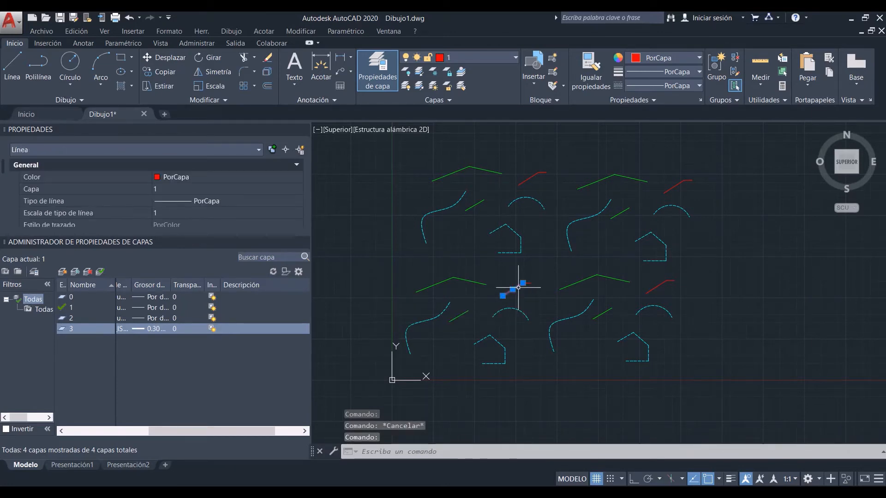
{"action": "key", "text": "Escape"}
Step: Move the short green line in the lower-left group to layer 1
{"action": "left_click", "coordinate": [458, 316]}
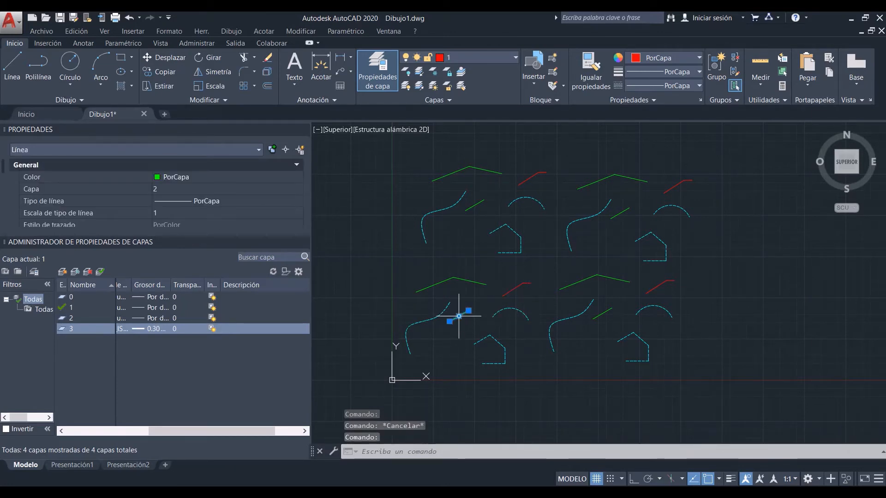
{"action": "left_click", "coordinate": [494, 54]}
{"action": "left_click", "coordinate": [451, 86]}
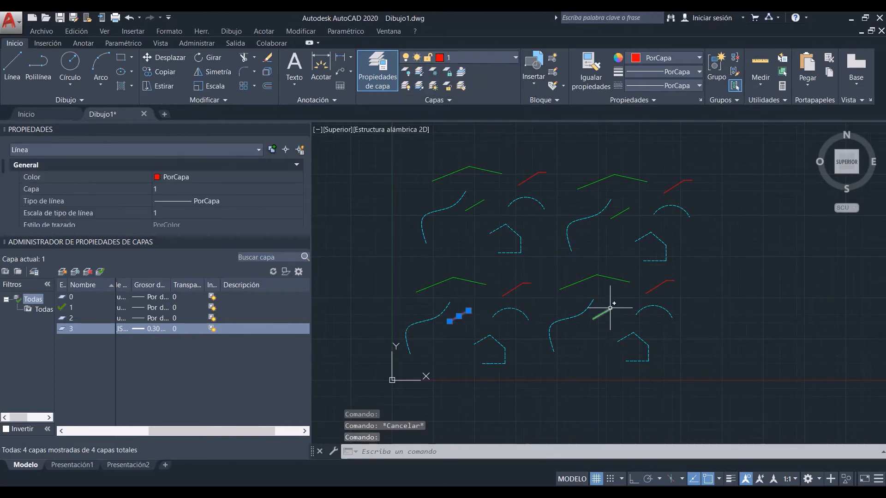
Step: Match the properties of the lower-left group's short red line to all objects in the lower-right group
{"action": "type", "text": "ip"}
{"action": "key", "text": "Return"}
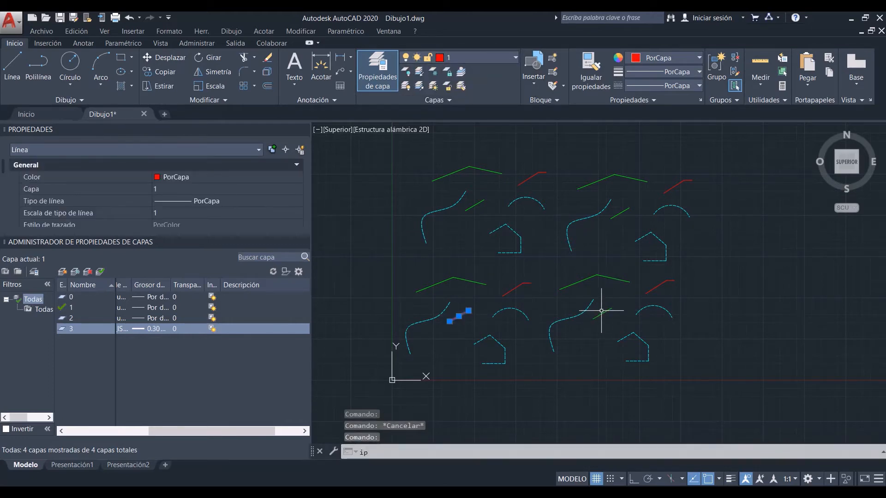
{"action": "left_click", "coordinate": [606, 311]}
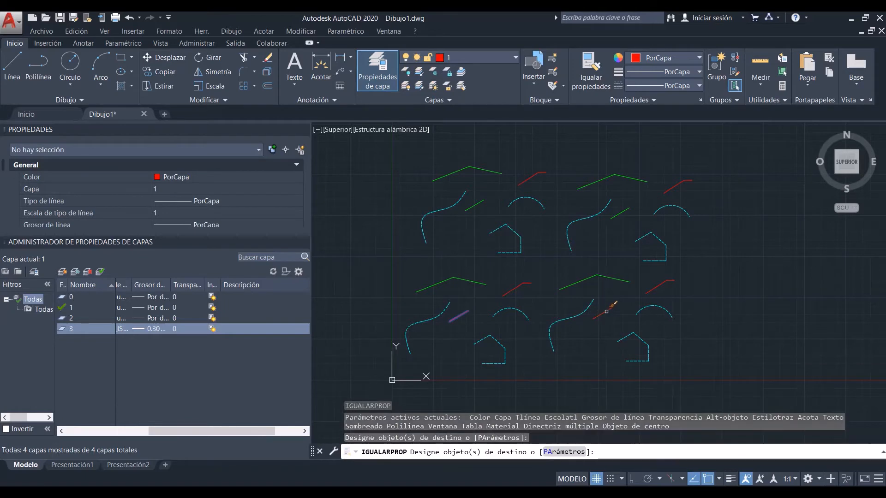
{"action": "left_click", "coordinate": [577, 315]}
{"action": "left_click", "coordinate": [631, 331]}
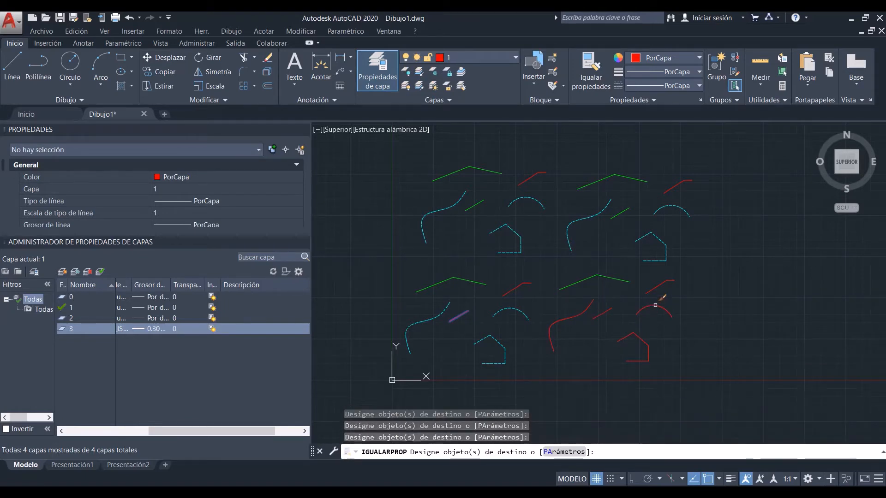
{"action": "left_click", "coordinate": [709, 372]}
{"action": "left_click", "coordinate": [574, 265]}
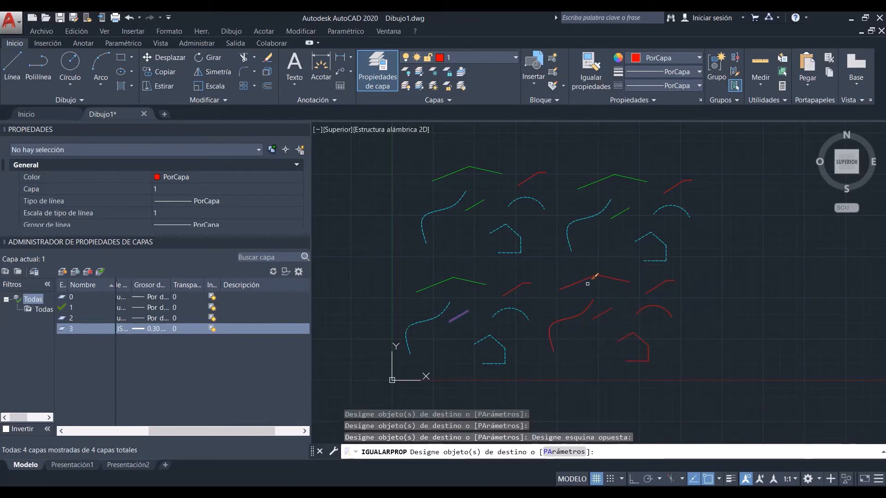
{"action": "key", "text": "Return"}
Step: Use SELECTSIMILAR on the lower-left group's short red line to select all matching layer 1 lines, and clear the selection
{"action": "left_click", "coordinate": [459, 316]}
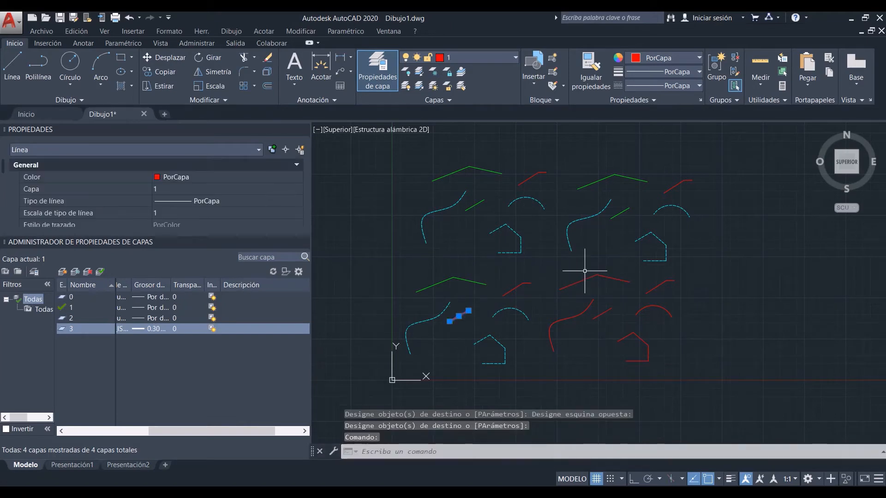
{"action": "type", "text": "sele"}
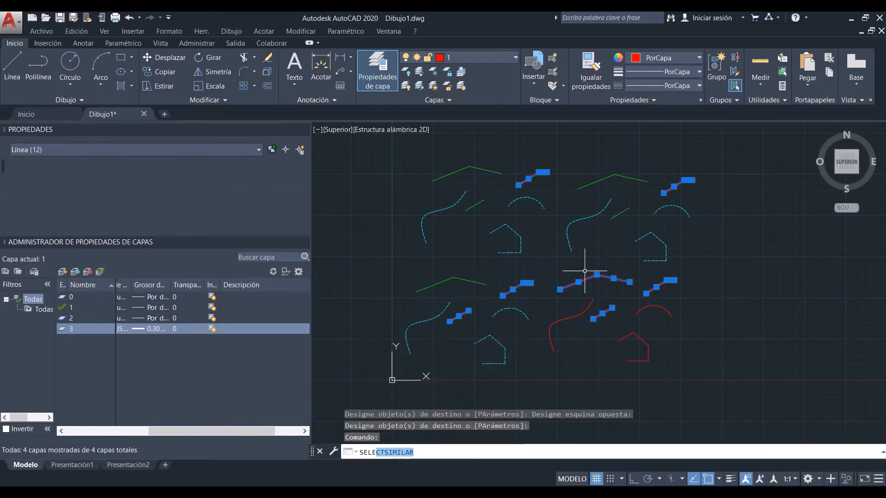
{"action": "key", "text": "Return"}
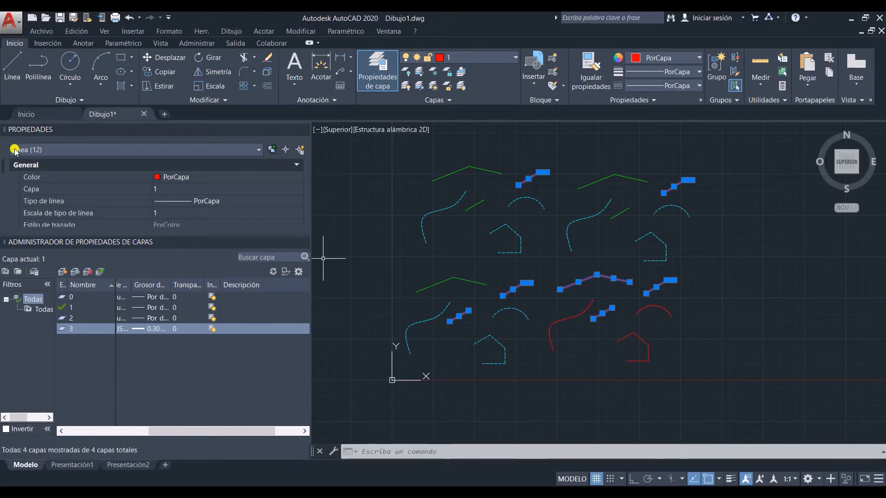
{"action": "key", "text": "Escape"}
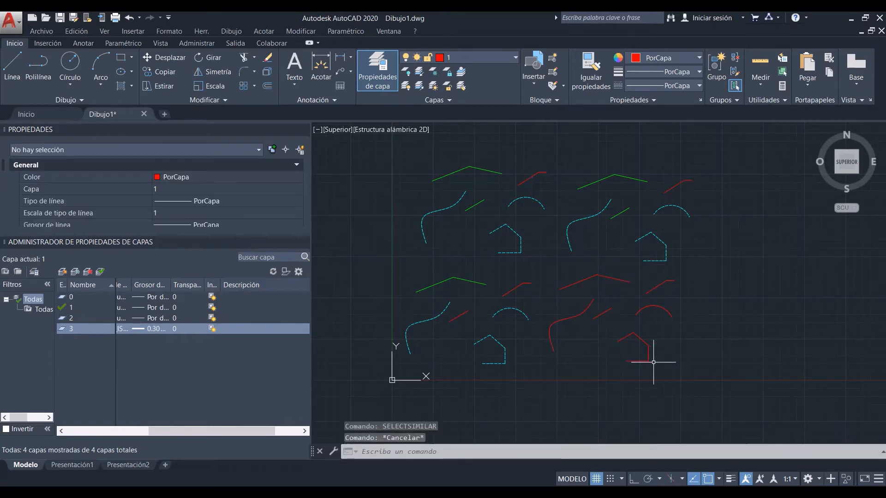
Step: Select all objects in the lower-right group, enlarge the properties palette to view their shared properties, and clear the selection
{"action": "left_click", "coordinate": [693, 375]}
{"action": "left_click", "coordinate": [545, 268]}
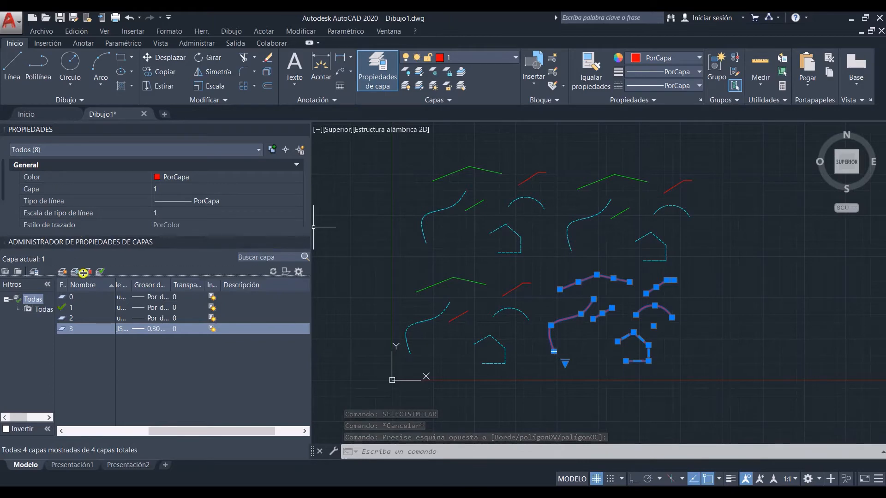
{"action": "mouse_move", "coordinate": [76, 240]}
{"action": "left_mouse_down"}
{"action": "mouse_move", "coordinate": [77, 316]}
{"action": "mouse_move", "coordinate": [123, 277]}
{"action": "mouse_move", "coordinate": [120, 259]}
{"action": "left_mouse_up"}
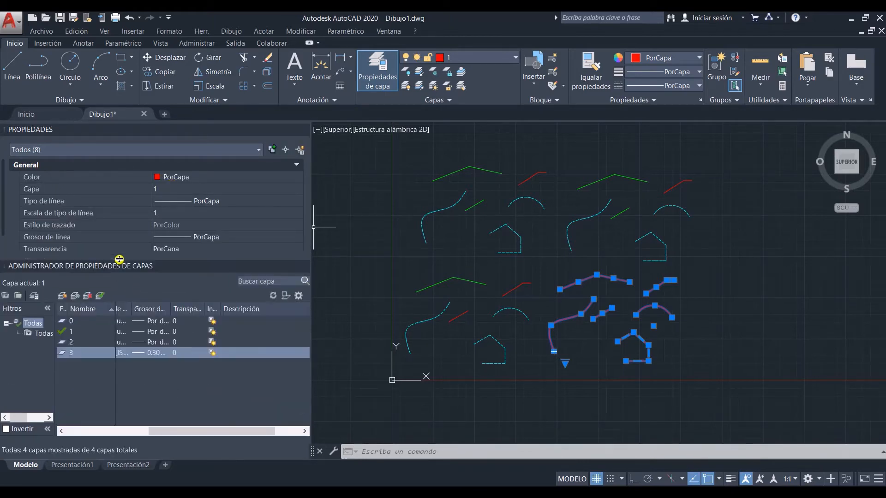
{"action": "left_click", "coordinate": [642, 295]}
{"action": "key", "text": "Escape"}
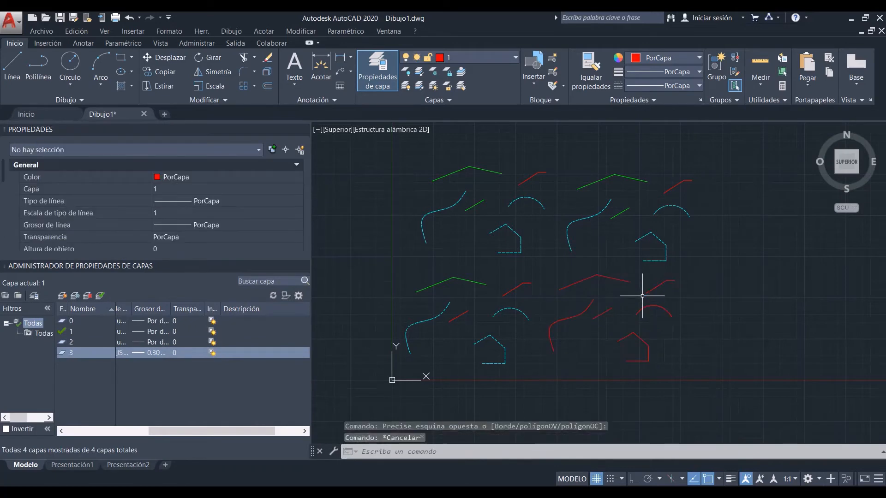
Step: Use Quick Select to select every object in the whole drawing whose layer equals 1
{"action": "left_click", "coordinate": [206, 31]}
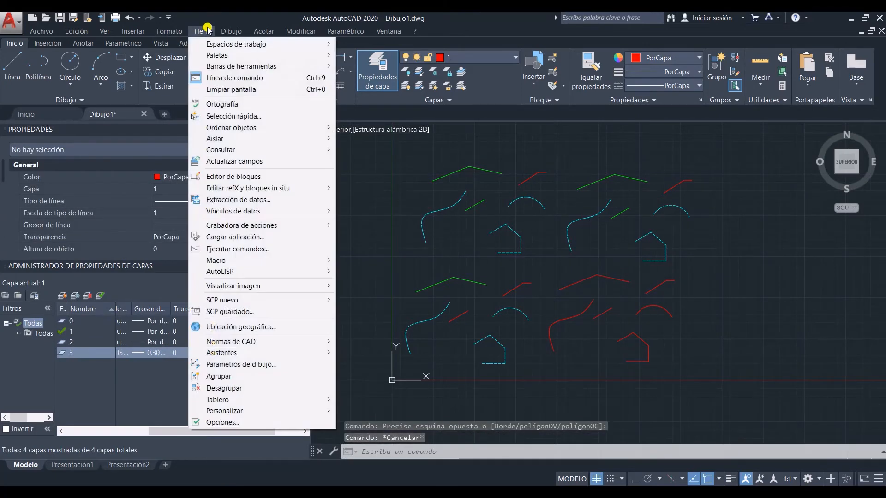
{"action": "left_click", "coordinate": [240, 116]}
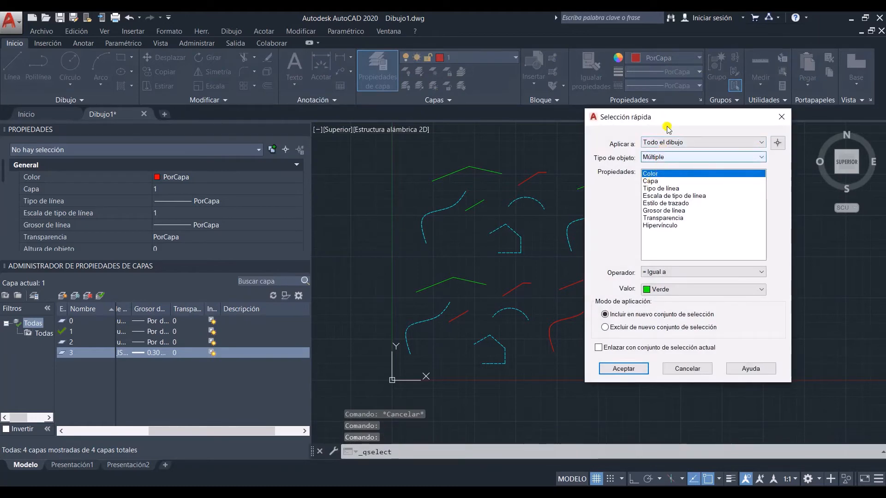
{"action": "left_click_drag", "start_coordinate": [664, 116], "coordinate": [727, 118]}
{"action": "left_click", "coordinate": [717, 182]}
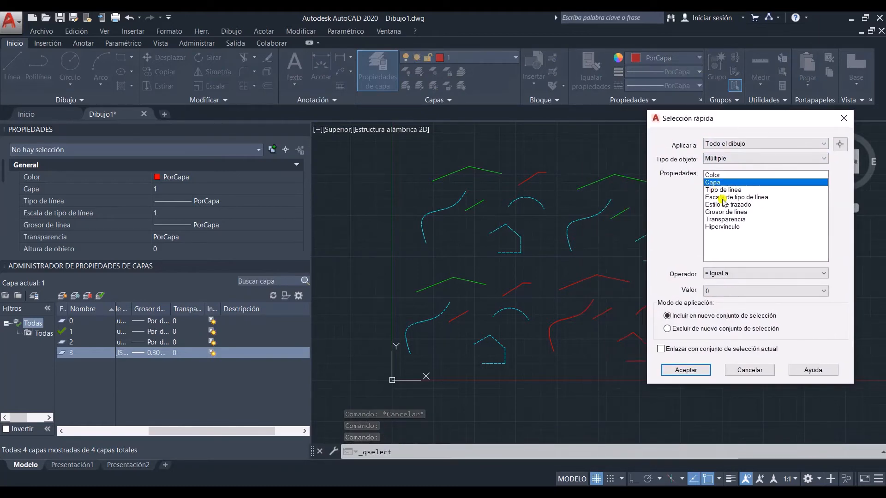
{"action": "left_click", "coordinate": [738, 291]}
{"action": "left_click", "coordinate": [742, 312]}
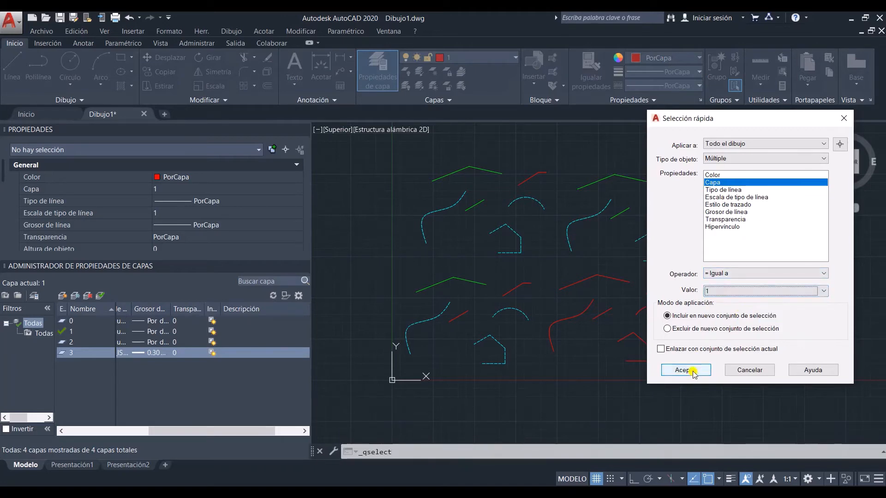
{"action": "left_click", "coordinate": [685, 370]}
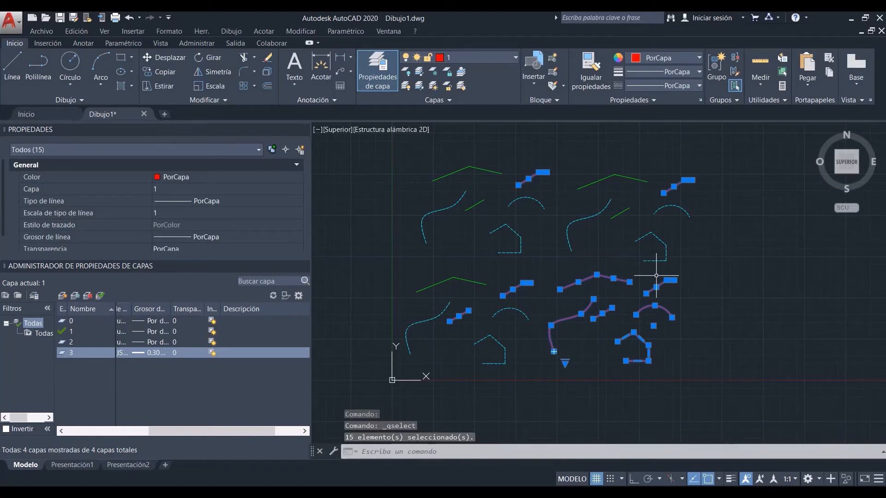
Step: Use Quick Select to select every line in the whole drawing whose layer equals 1, and clear the selection
{"action": "key", "text": "Escape"}
{"action": "left_click", "coordinate": [200, 31]}
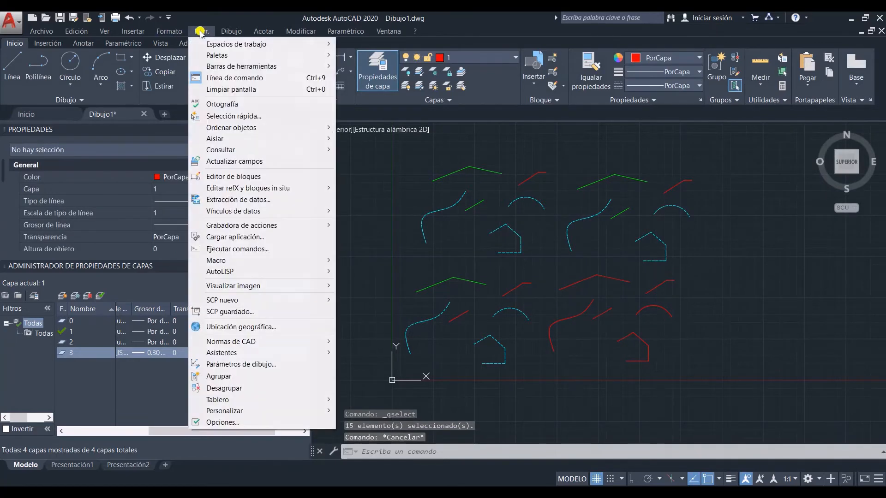
{"action": "left_click", "coordinate": [231, 115]}
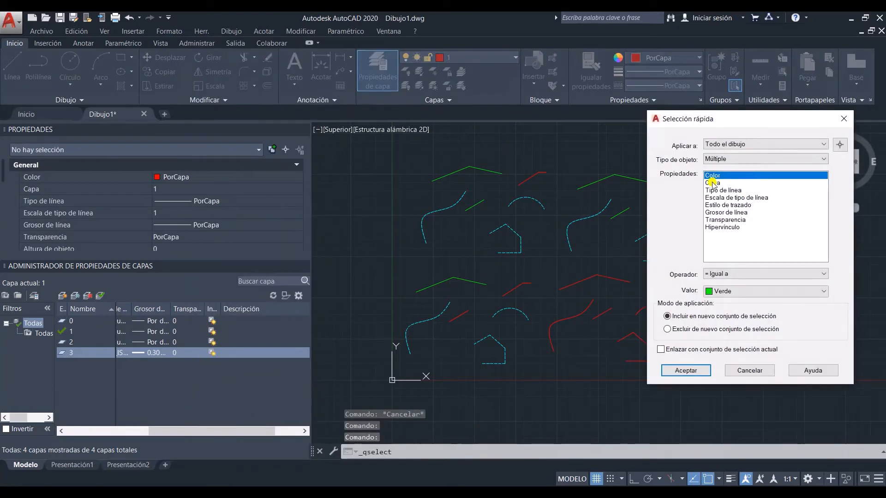
{"action": "left_click", "coordinate": [732, 159]}
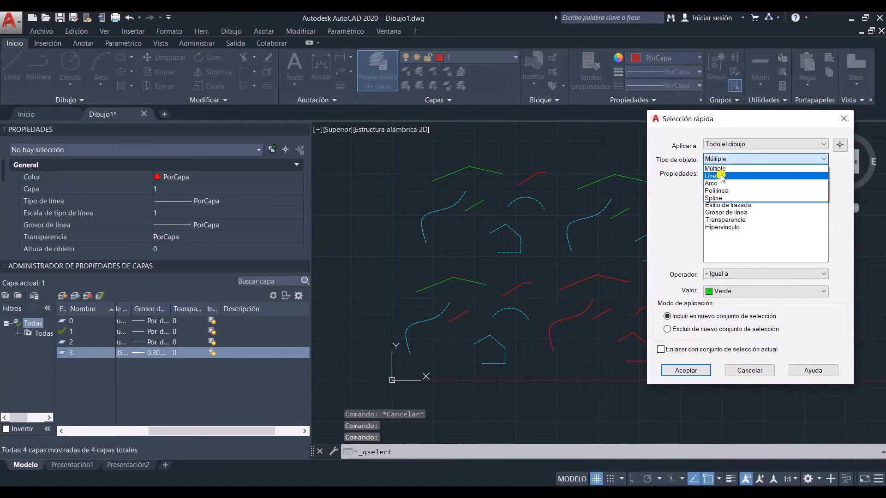
{"action": "left_click", "coordinate": [721, 178]}
{"action": "left_click", "coordinate": [718, 183]}
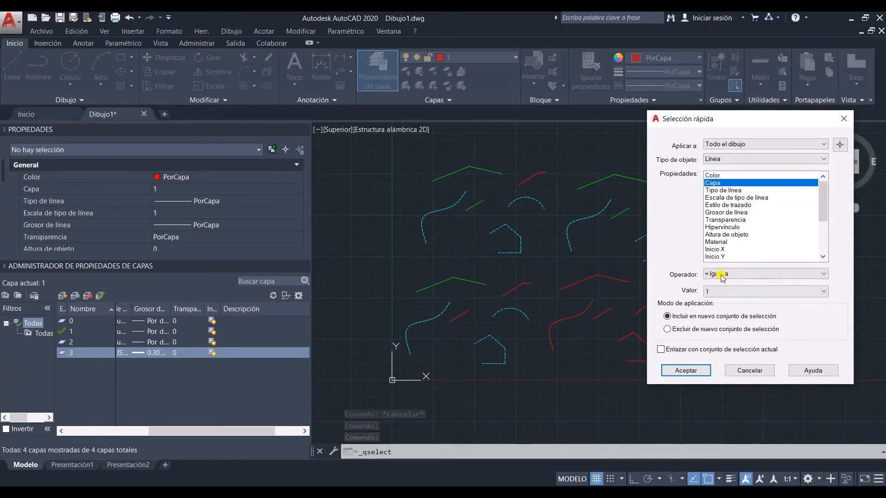
{"action": "left_click", "coordinate": [684, 370]}
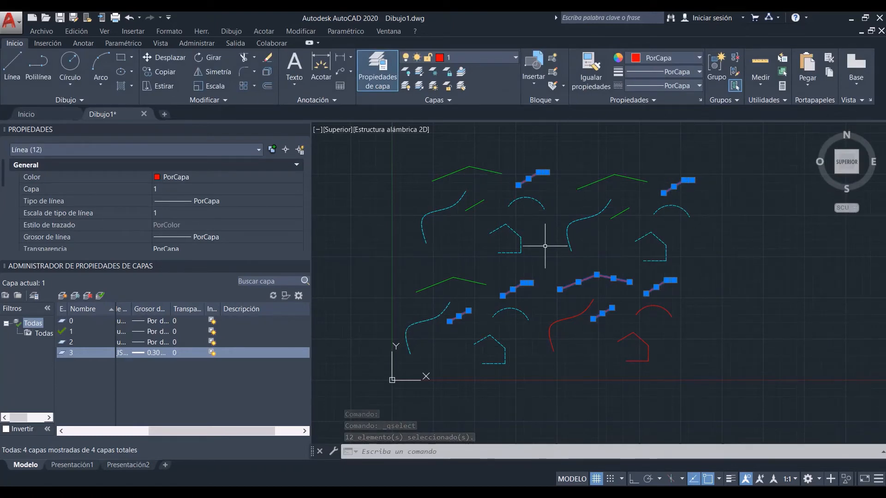
{"action": "key", "text": "Escape"}
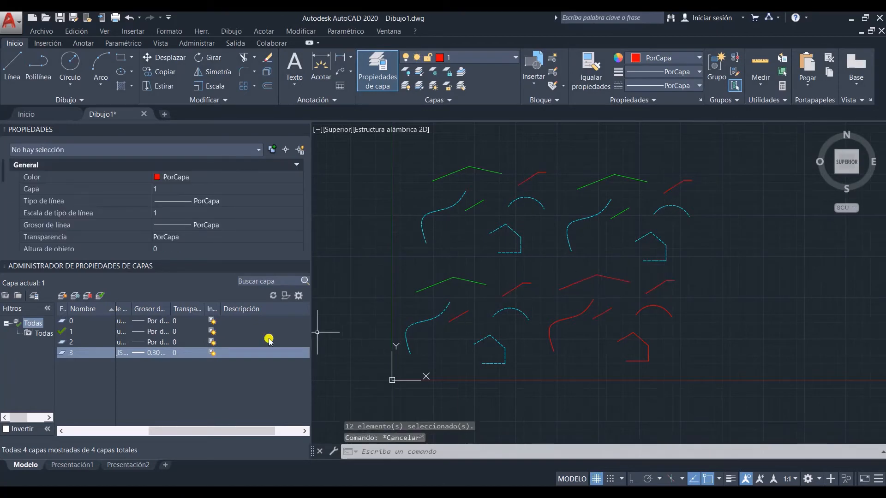
Step: Try to delete layer 0 in the layer manager
{"action": "left_click_drag", "start_coordinate": [171, 438], "coordinate": [74, 430]}
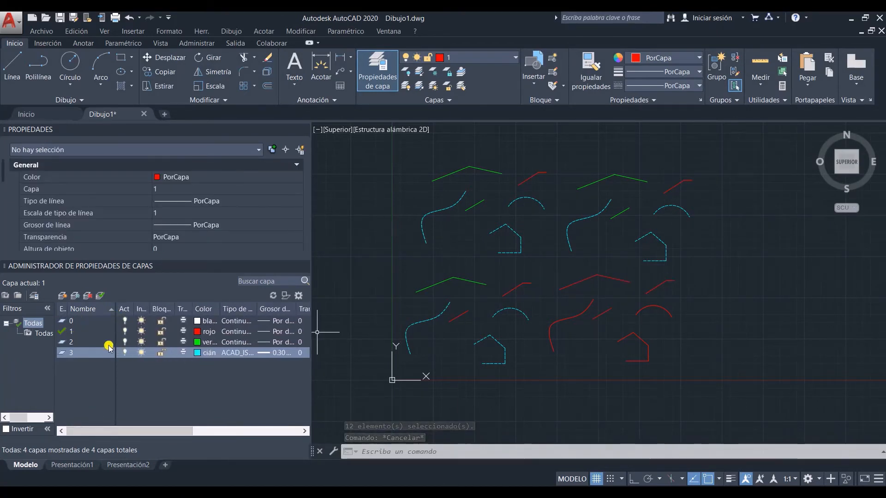
{"action": "left_click", "coordinate": [78, 322]}
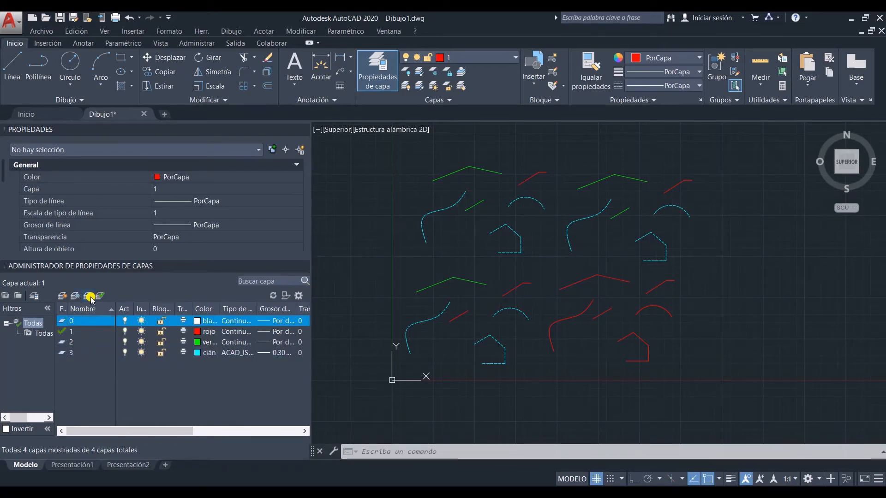
{"action": "left_click", "coordinate": [88, 297]}
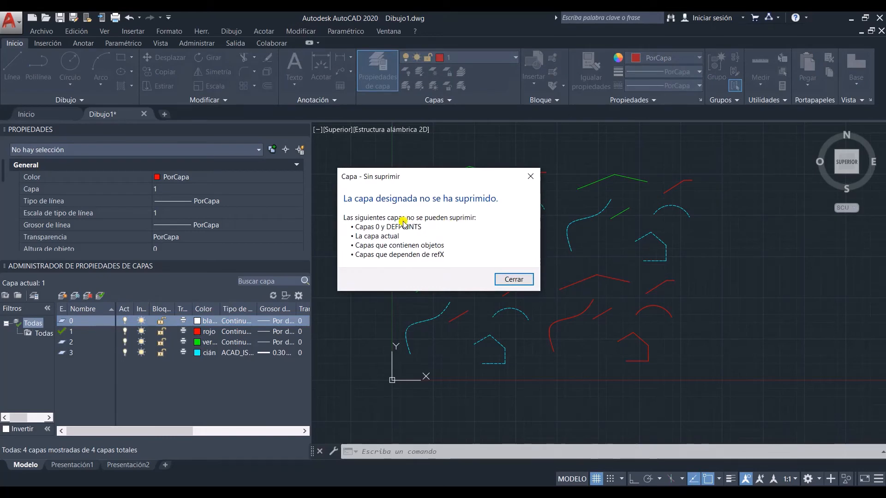
{"action": "left_click", "coordinate": [513, 280]}
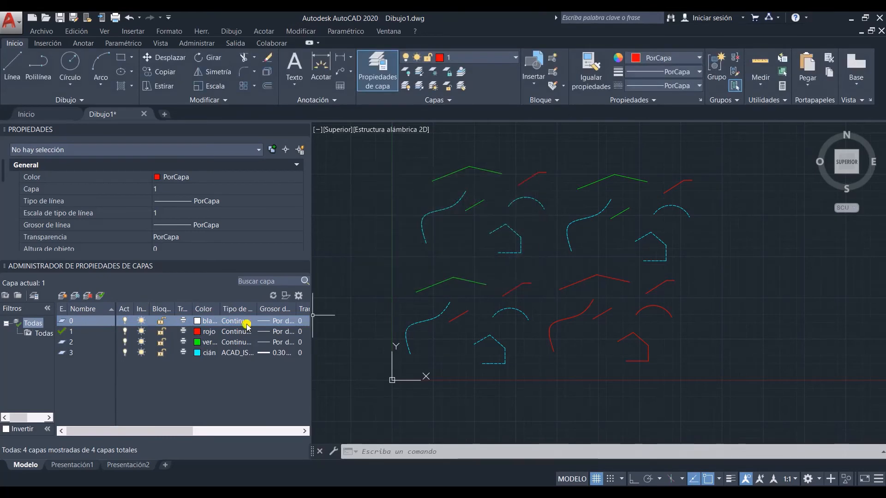
Step: Create a layer named 4 with the same settings as layer 3, and delete that new layer
{"action": "left_click", "coordinate": [82, 353]}
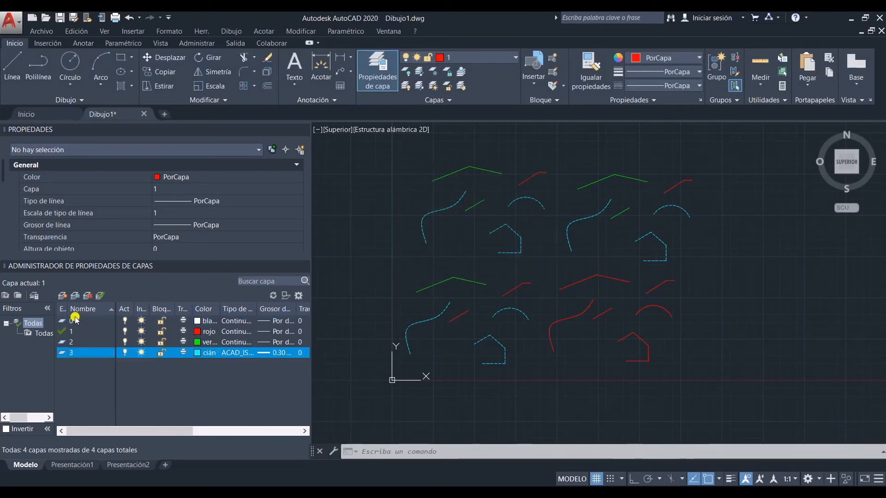
{"action": "left_click", "coordinate": [61, 295]}
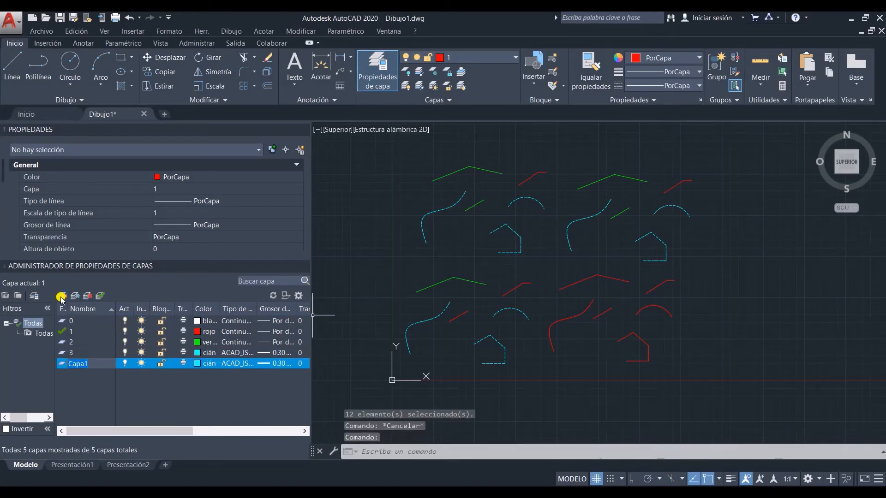
{"action": "type", "text": "4"}
{"action": "key", "text": "Return"}
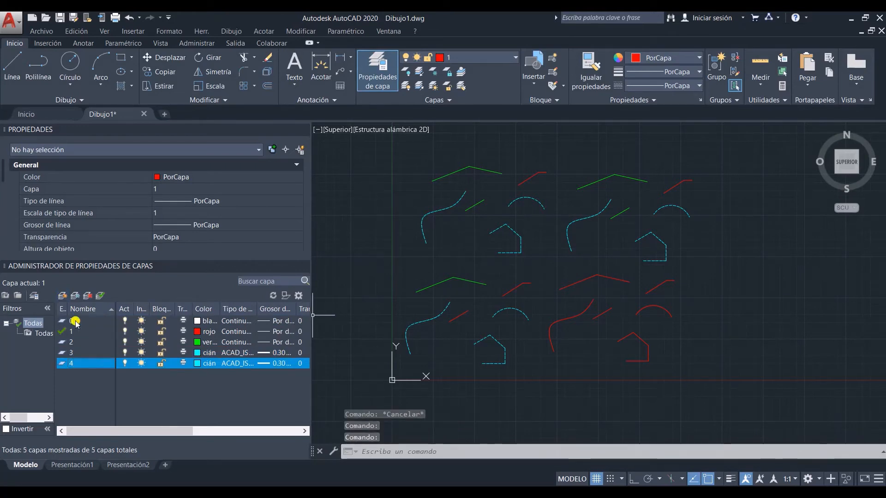
{"action": "left_click", "coordinate": [87, 298]}
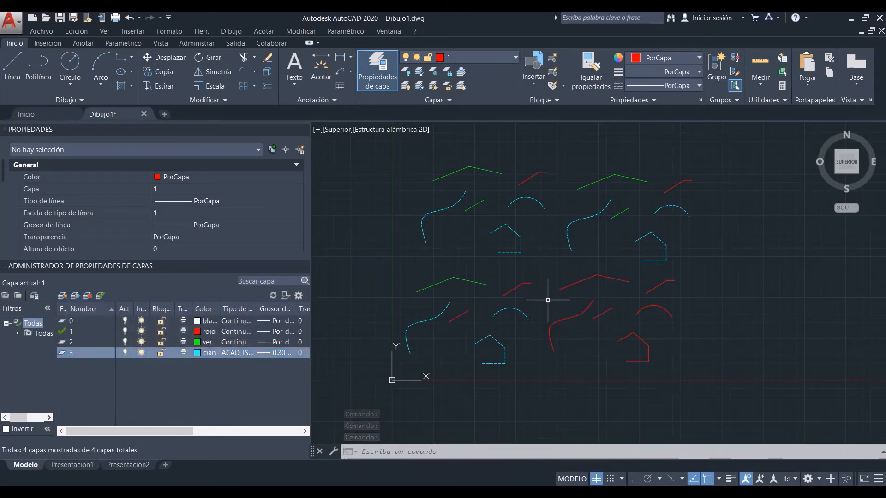
Step: Use Quick Select to select every object in the whole drawing whose layer equals 3, and erase them
{"action": "left_click", "coordinate": [202, 32]}
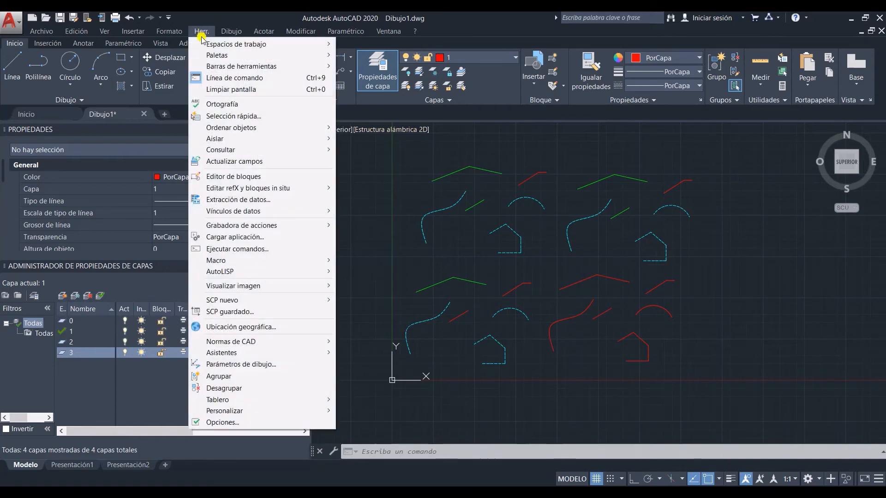
{"action": "left_click", "coordinate": [223, 116]}
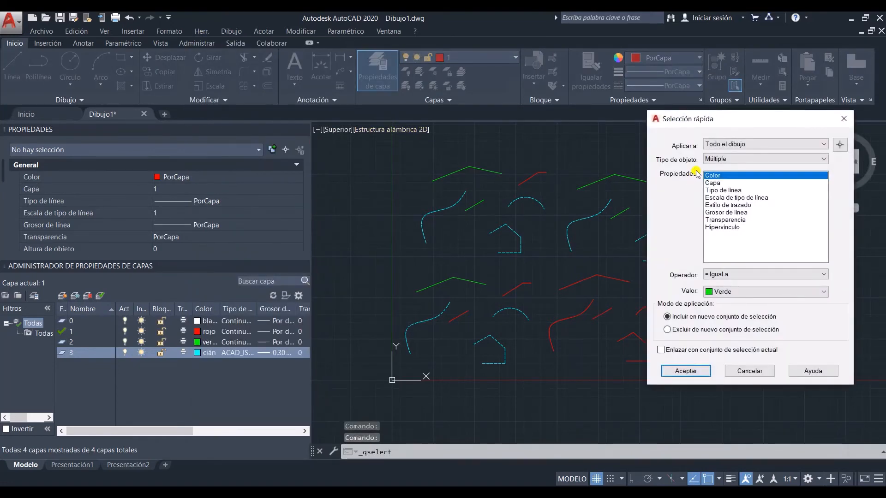
{"action": "left_click", "coordinate": [718, 183]}
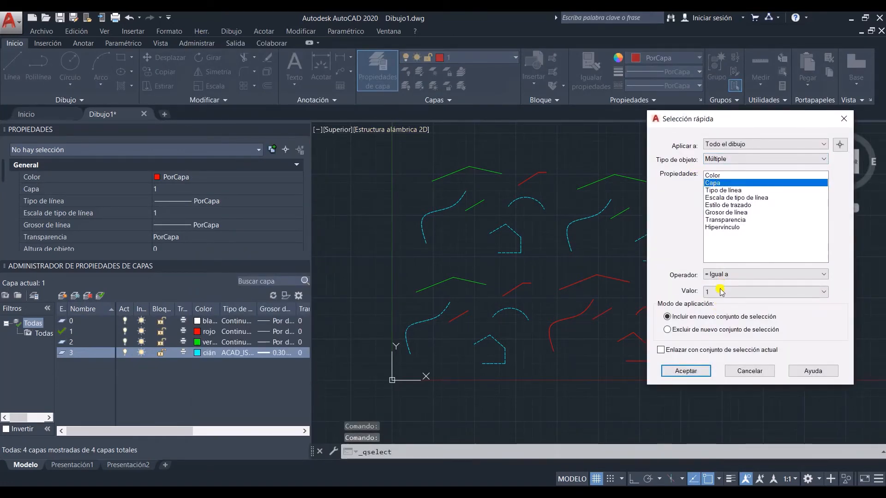
{"action": "left_click", "coordinate": [721, 292]}
{"action": "left_click", "coordinate": [716, 331]}
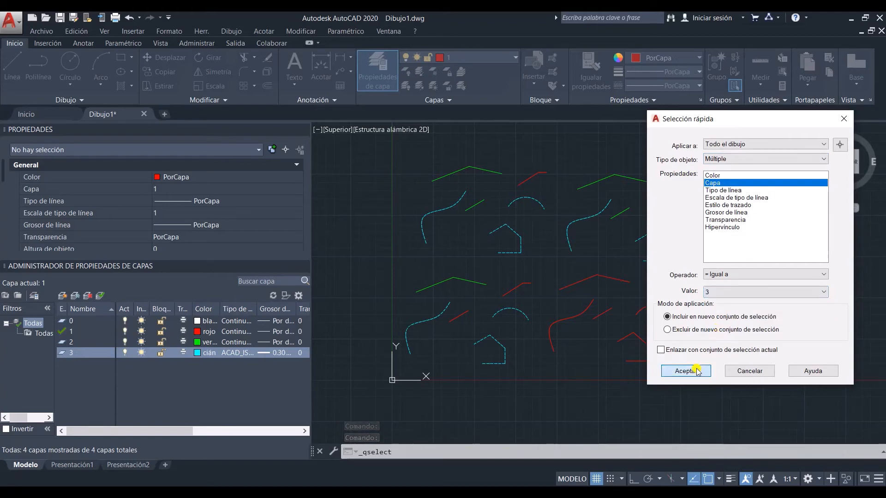
{"action": "left_click", "coordinate": [696, 371]}
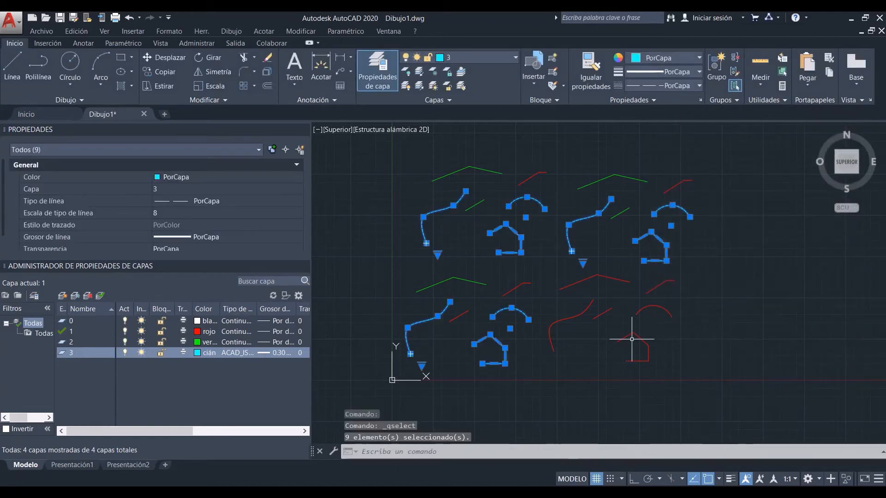
{"action": "key", "text": "Delete"}
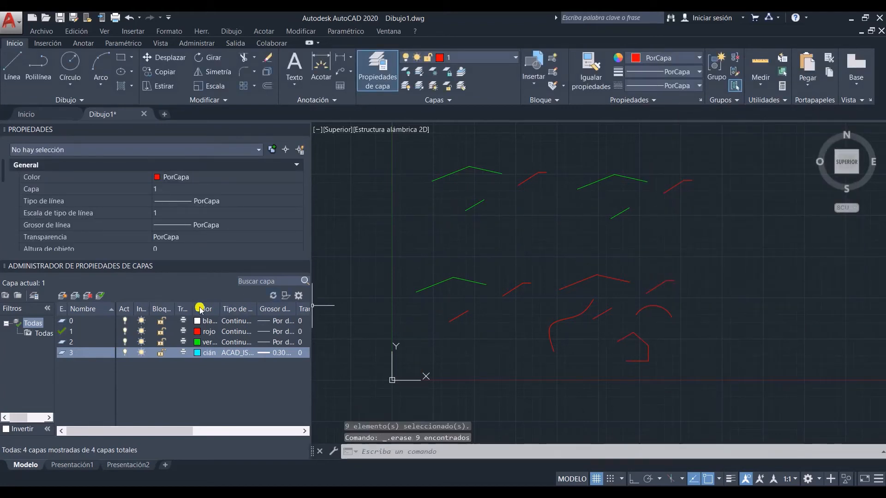
Step: Delete layer 3, and undo both the layer deletion and the erasing of its objects
{"action": "left_click", "coordinate": [86, 297]}
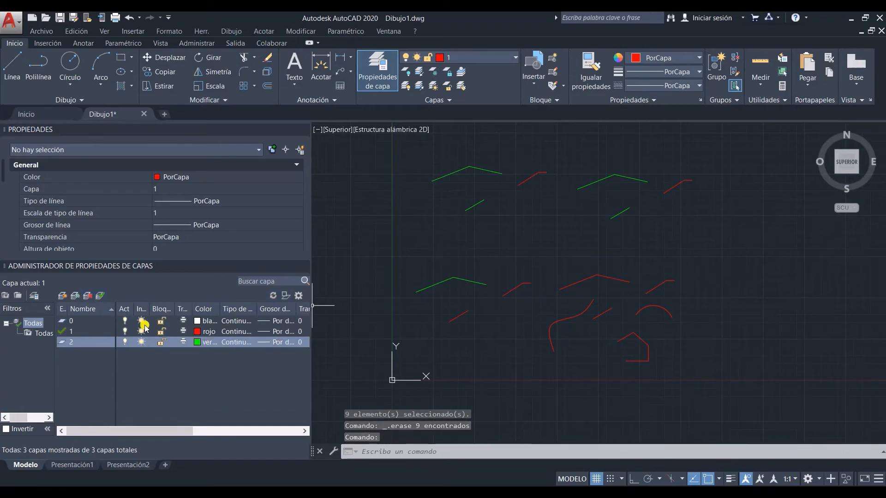
{"action": "key", "text": "ctrl+z"}
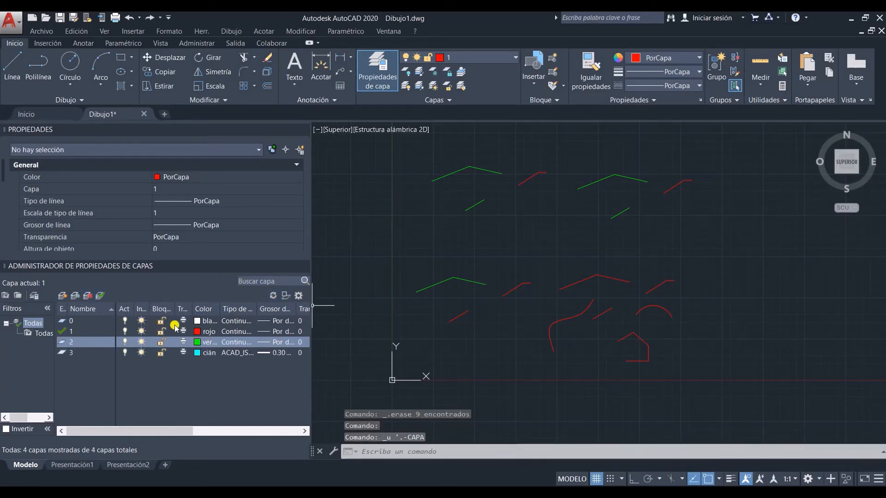
{"action": "key", "text": "ctrl+z"}
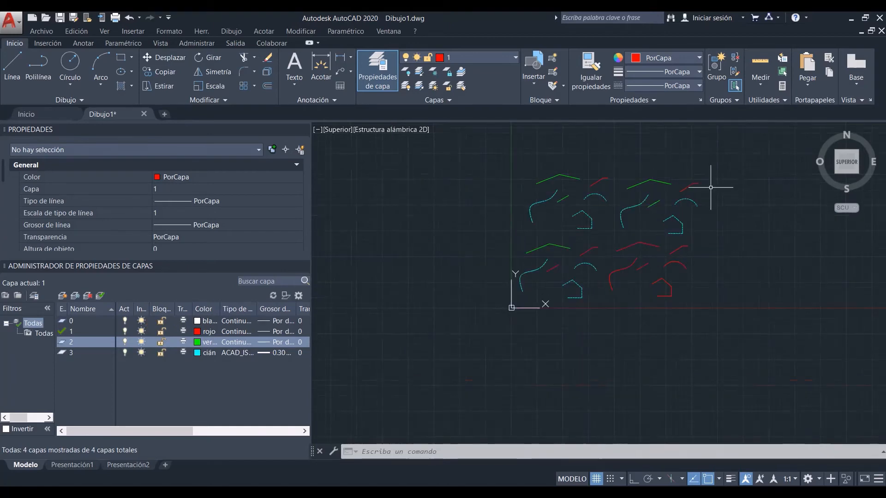
Step: Select the short lines, arc and house shape in the upper-right group with a crossing window, and clear the selection
{"action": "scroll", "coordinate": [602, 234], "scroll_direction": "down", "scroll_amount": 3}
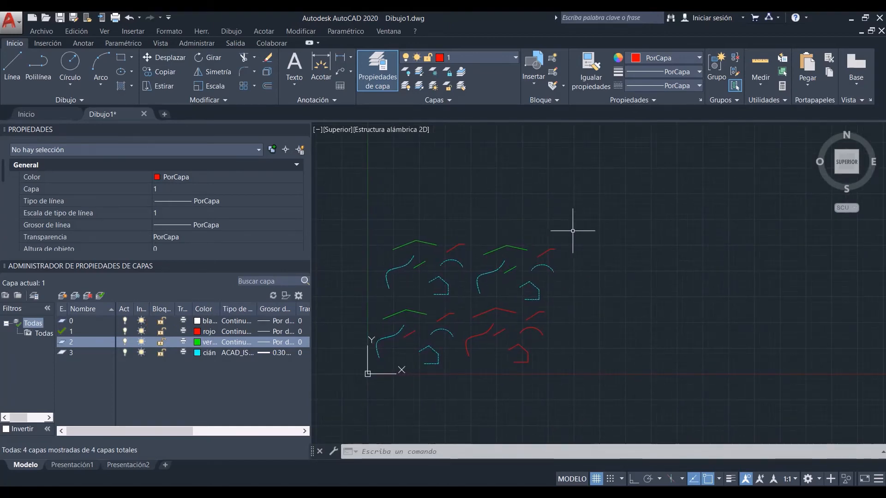
{"action": "scroll", "coordinate": [572, 301], "scroll_direction": "up", "scroll_amount": 2}
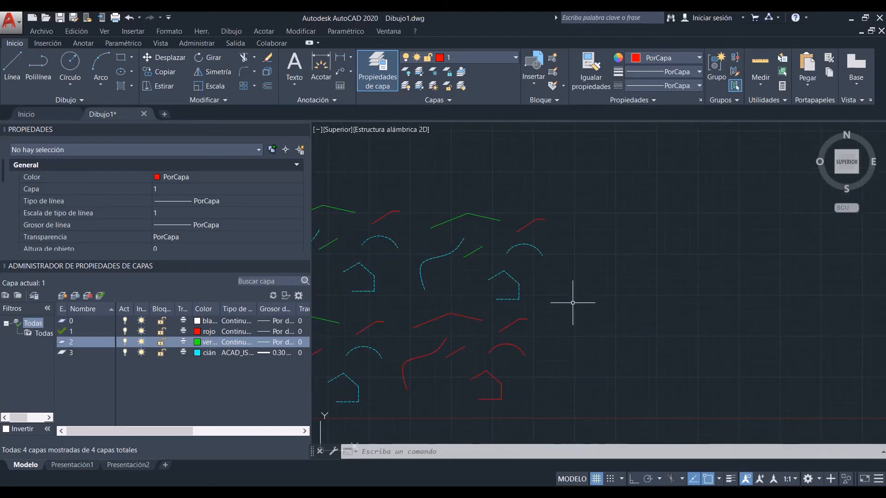
{"action": "left_click", "coordinate": [567, 304]}
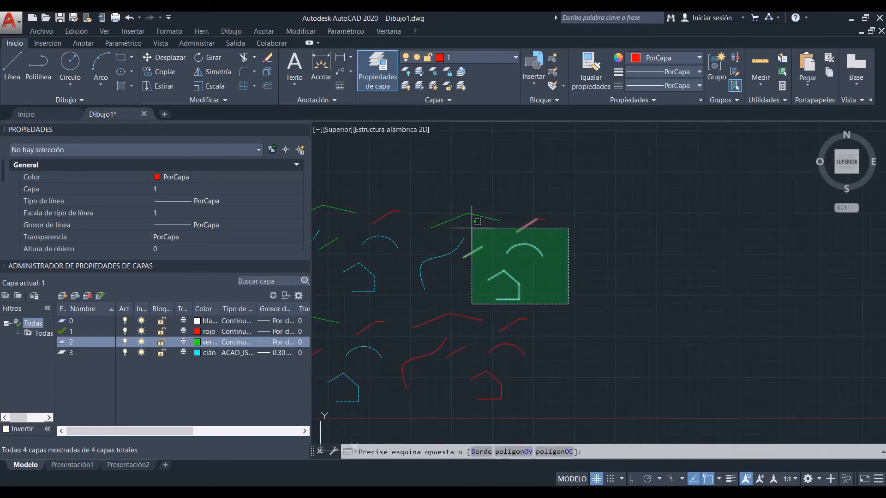
{"action": "left_click", "coordinate": [476, 226]}
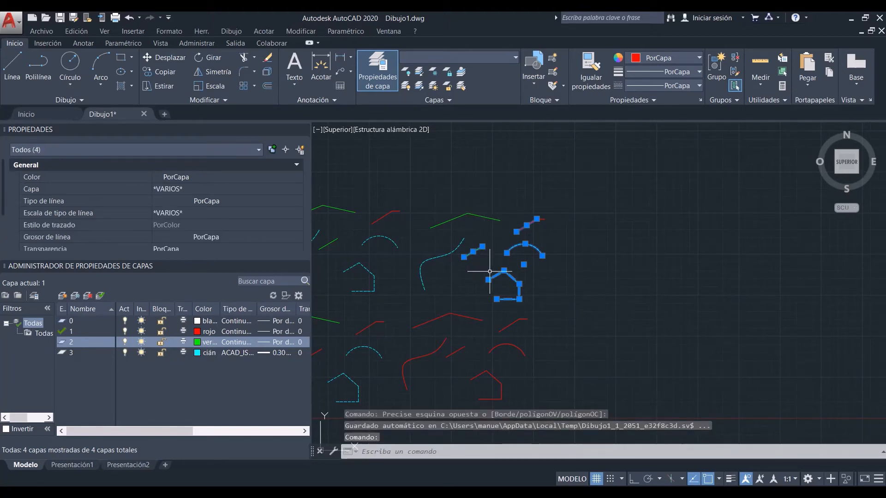
{"action": "key", "text": "Escape"}
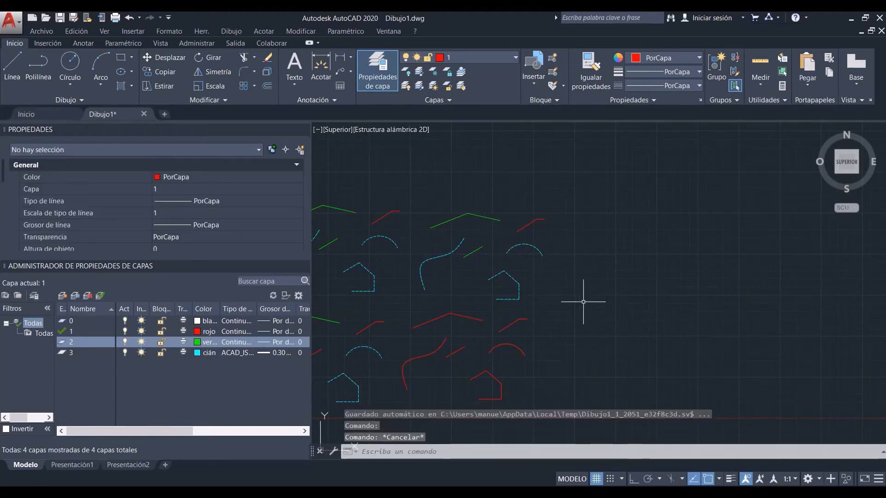
Step: Define a block named bloque1 from all objects in the upper-right group, converting them to a block with base point 0,0,0
{"action": "type", "text": "p"}
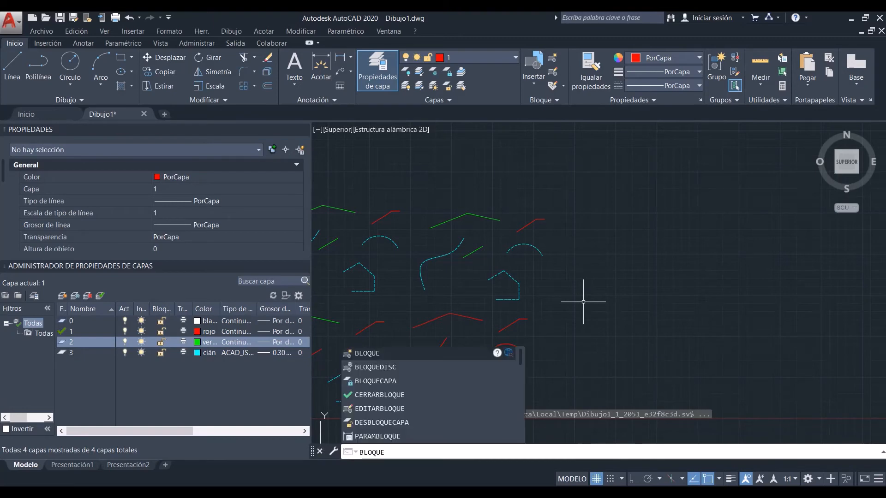
{"action": "key", "text": "Return"}
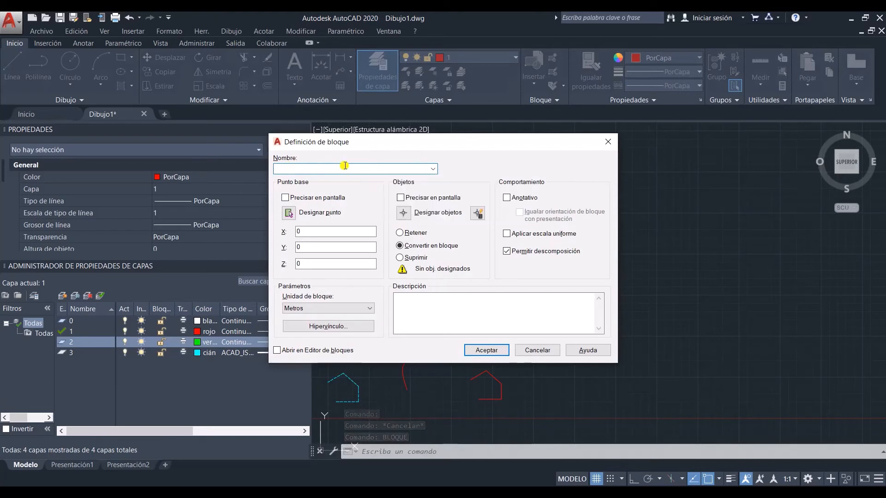
{"action": "type", "text": "oque"}
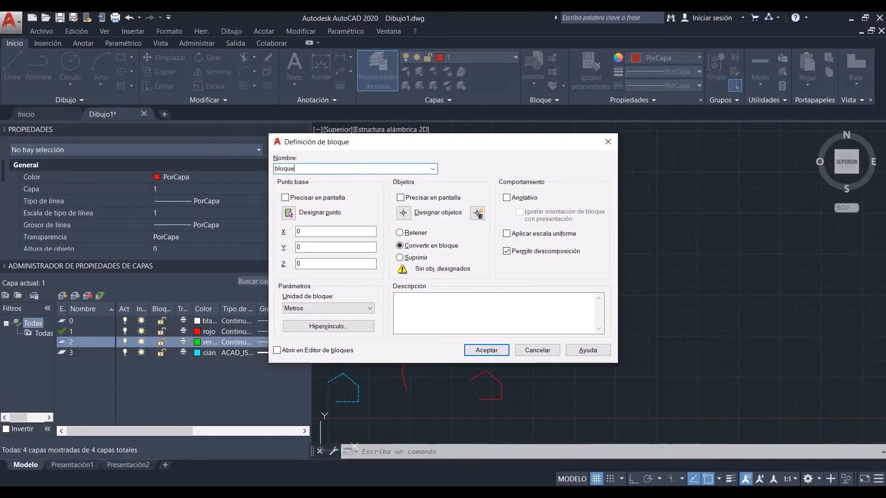
{"action": "type", "text": "1"}
{"action": "left_click", "coordinate": [403, 212]}
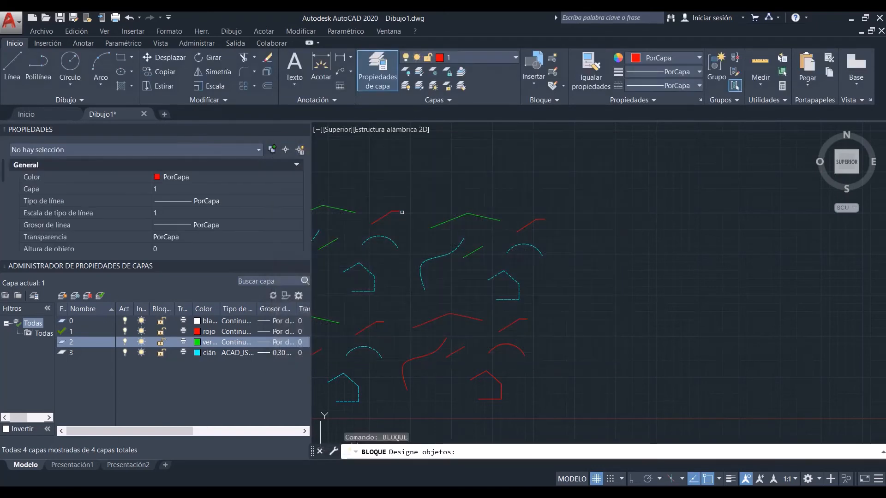
{"action": "left_click", "coordinate": [545, 415]}
{"action": "left_click", "coordinate": [457, 325]}
{"action": "left_click", "coordinate": [570, 296]}
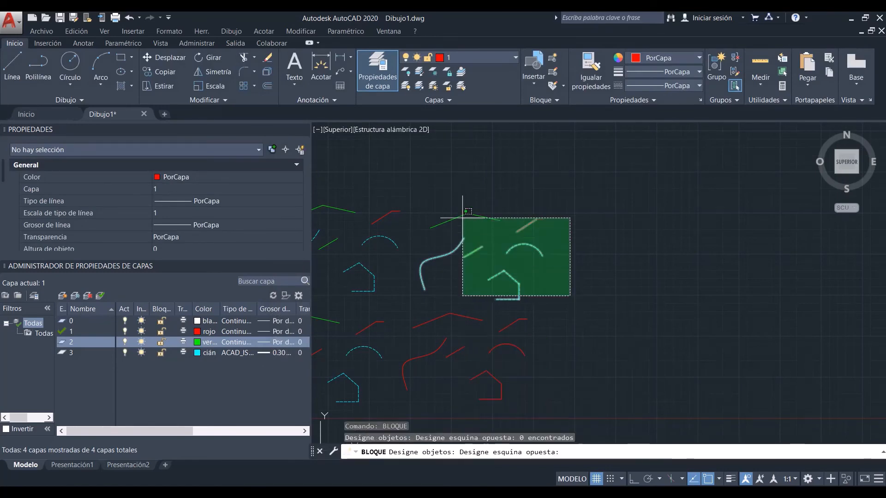
{"action": "left_click", "coordinate": [463, 218]}
{"action": "key", "text": "Return"}
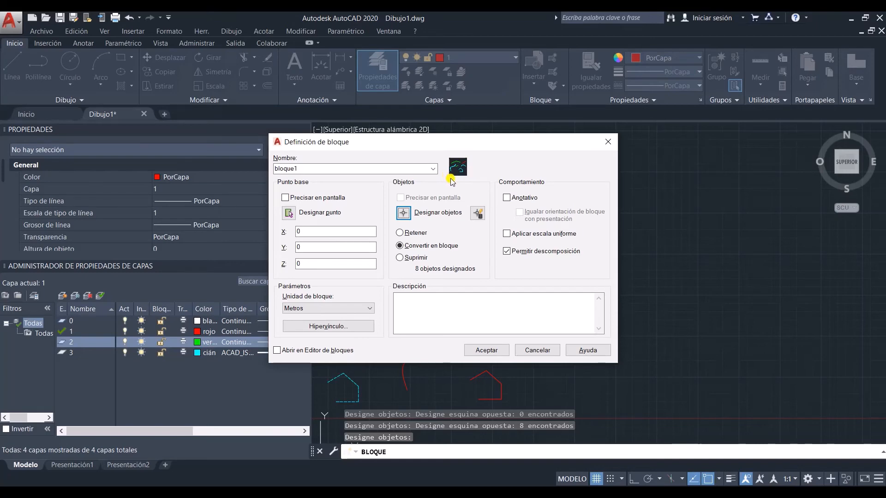
{"action": "left_click", "coordinate": [493, 351]}
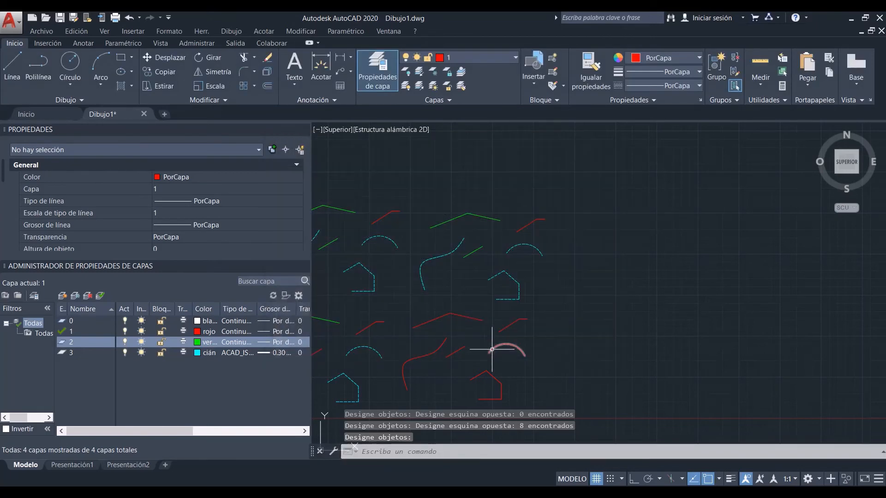
Step: Copy the block horizontally about 5327 units to the right of the original
{"action": "left_click", "coordinate": [508, 298]}
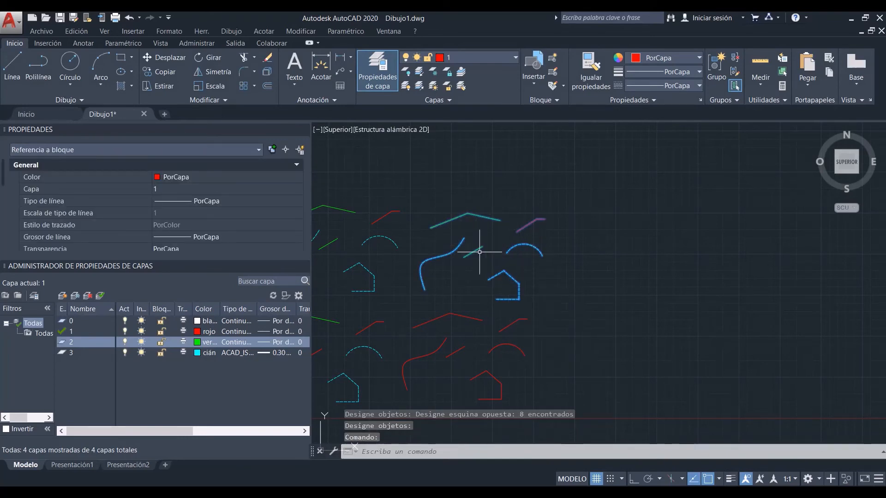
{"action": "type", "text": "co"}
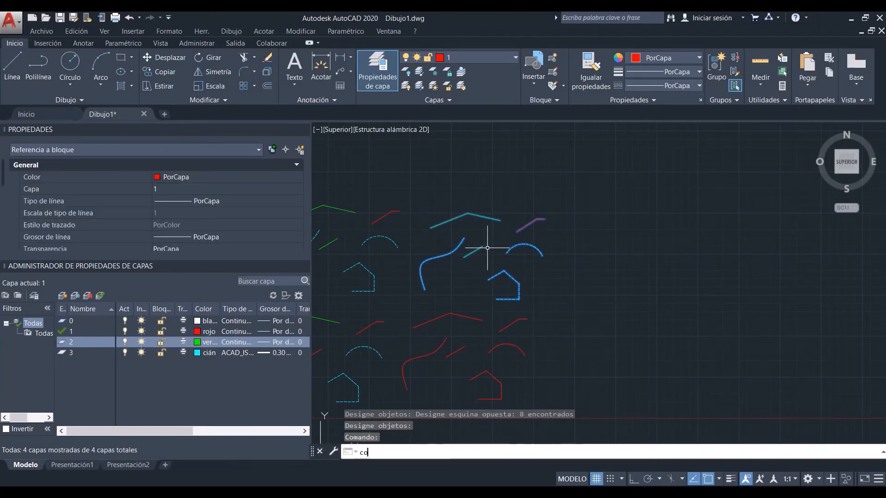
{"action": "key", "text": "Return"}
{"action": "left_click", "coordinate": [482, 246]}
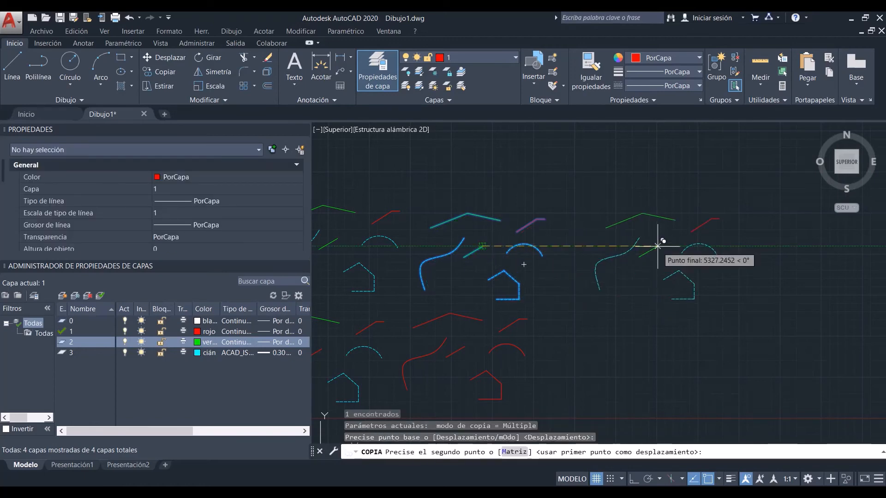
{"action": "left_click", "coordinate": [657, 246]}
{"action": "key", "text": "Escape"}
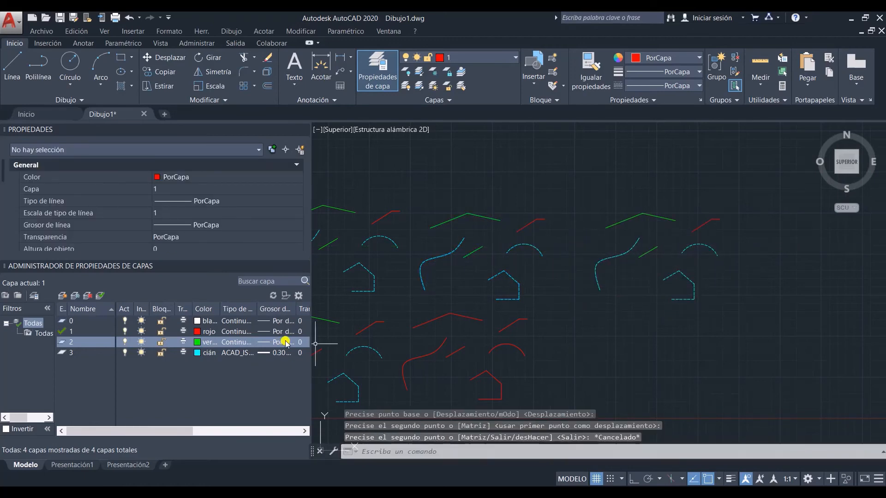
Step: Move the original block and its copy together to the right, away from the loose object groups
{"action": "scroll", "coordinate": [439, 323], "scroll_direction": "down", "scroll_amount": 3}
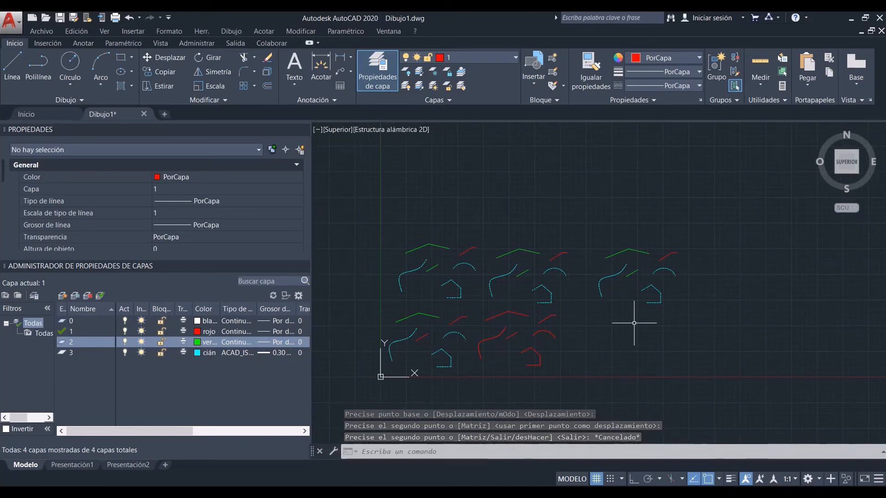
{"action": "left_click", "coordinate": [710, 315]}
{"action": "left_click", "coordinate": [530, 234]}
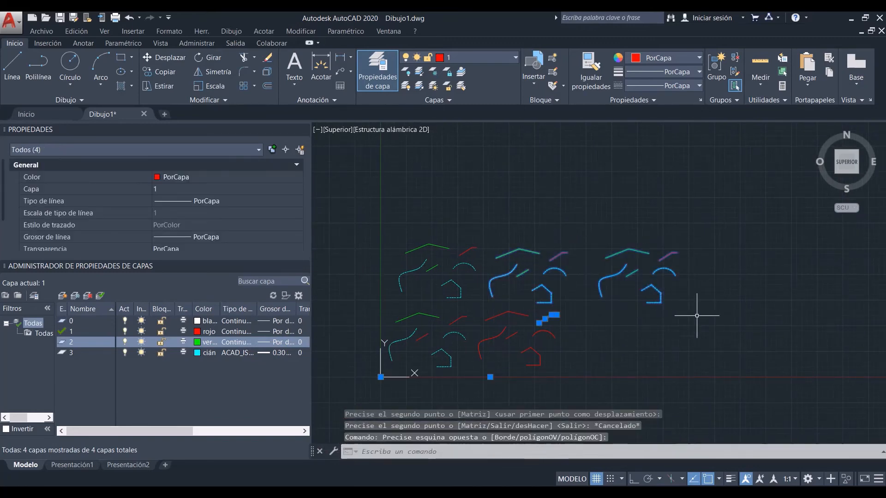
{"action": "key", "text": "Escape"}
{"action": "left_click", "coordinate": [698, 294]}
{"action": "left_click", "coordinate": [519, 251]}
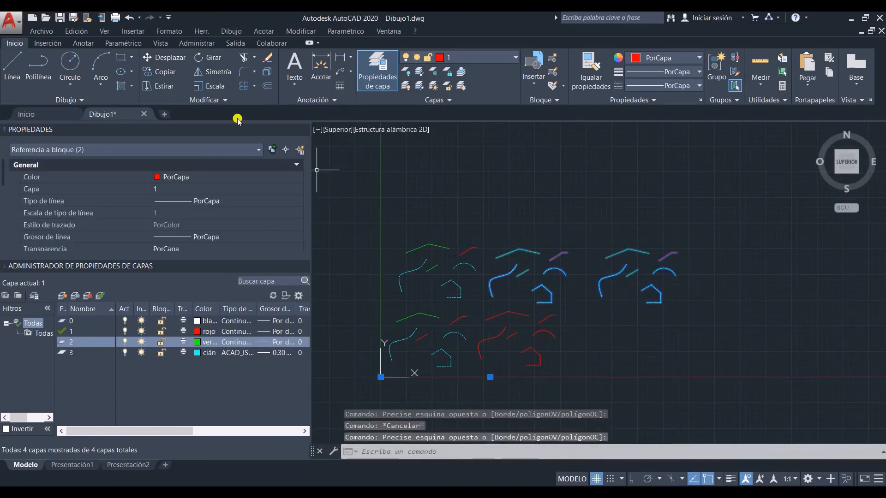
{"action": "left_click", "coordinate": [157, 57]}
{"action": "left_click", "coordinate": [435, 182]}
{"action": "left_click", "coordinate": [507, 152]}
{"action": "middle_click_drag", "start_coordinate": [520, 215], "coordinate": [433, 246]}
{"action": "left_click", "coordinate": [506, 273]}
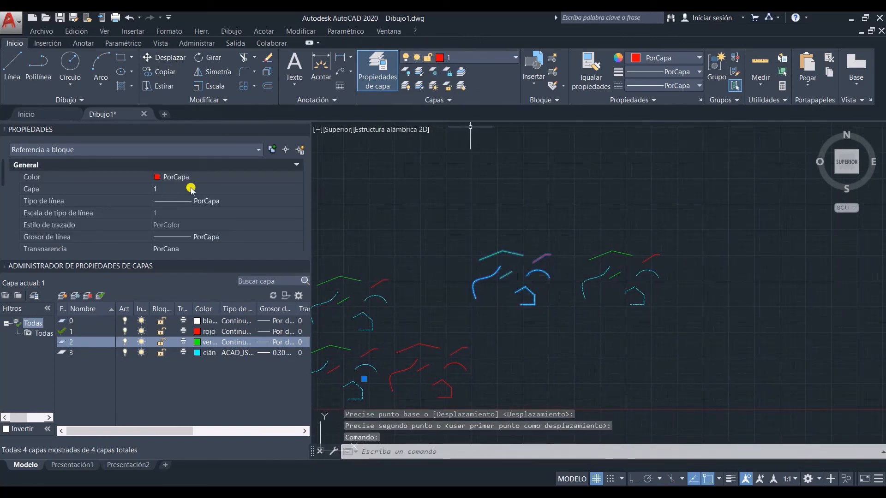
{"action": "key", "text": "Escape"}
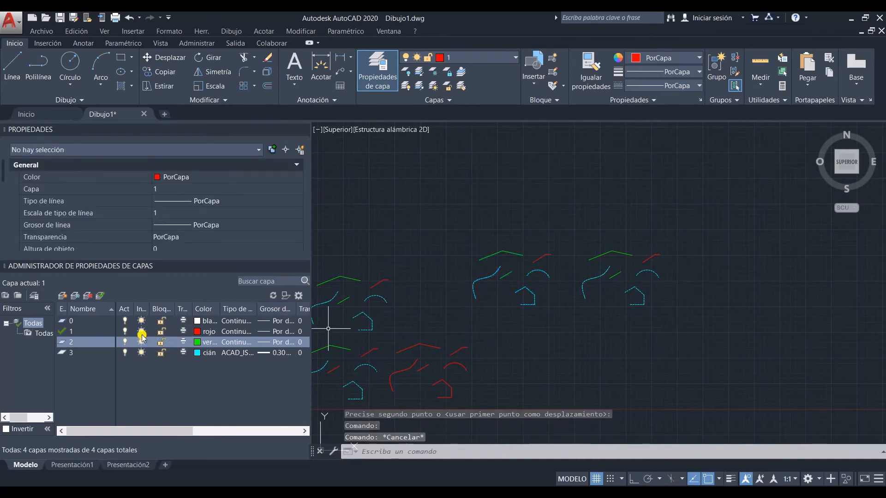
Step: Turn off the current layer 1 to examine its effect on both blocks, and turn it back on
{"action": "left_click", "coordinate": [126, 332]}
{"action": "left_click", "coordinate": [394, 234]}
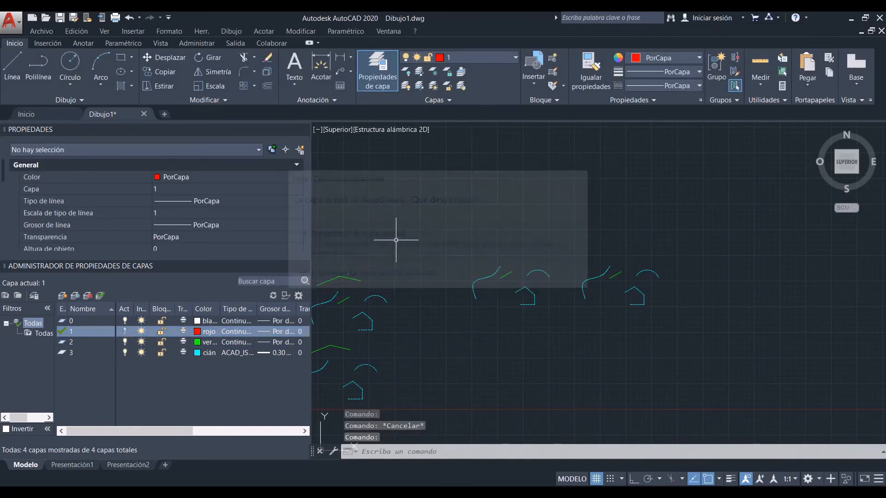
{"action": "scroll", "coordinate": [464, 261], "scroll_direction": "down", "scroll_amount": 2}
{"action": "middle_click_drag", "start_coordinate": [463, 261], "coordinate": [507, 253]}
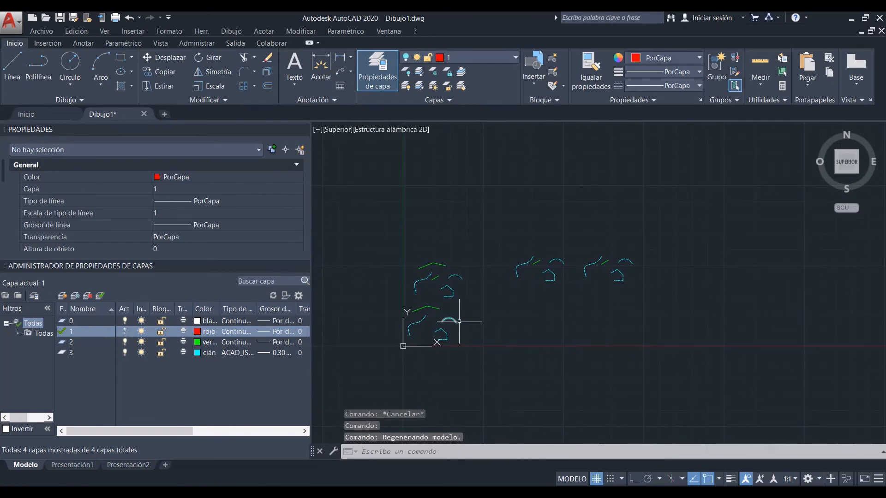
{"action": "scroll", "coordinate": [621, 248], "scroll_direction": "up", "scroll_amount": 2}
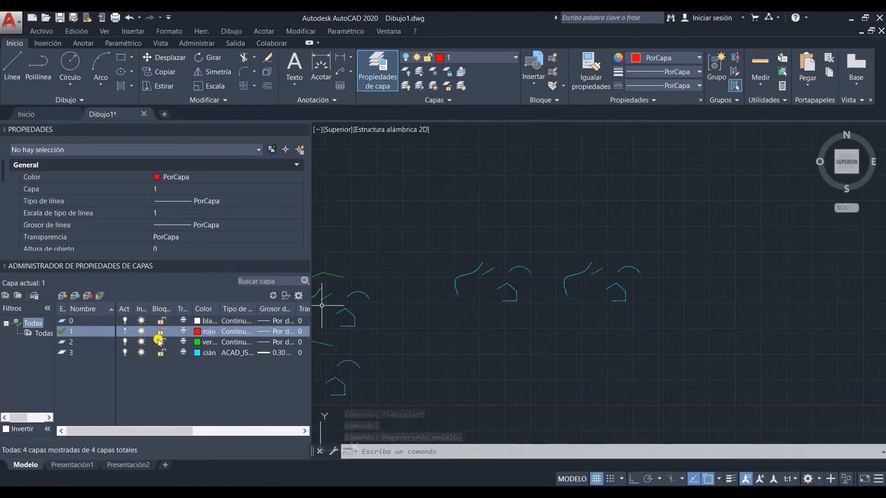
{"action": "left_click", "coordinate": [125, 332]}
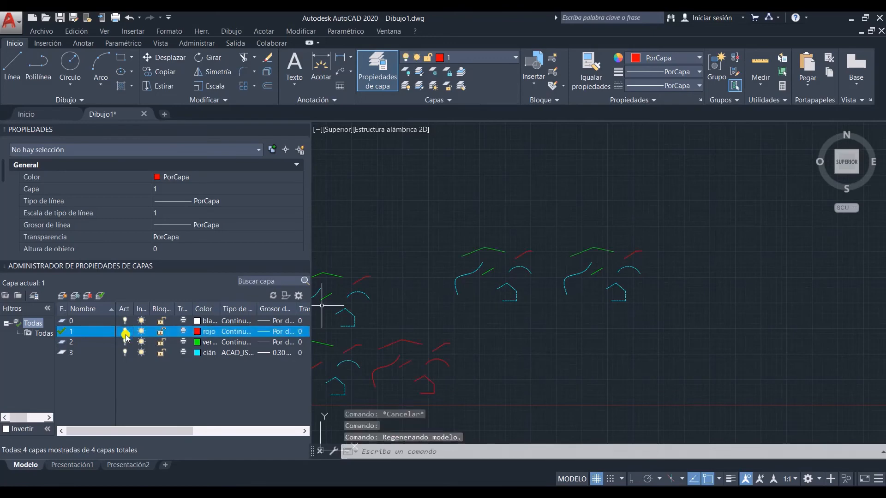
Step: Toggle the visibility of layers 2 and 3 off and on
{"action": "left_click", "coordinate": [125, 342]}
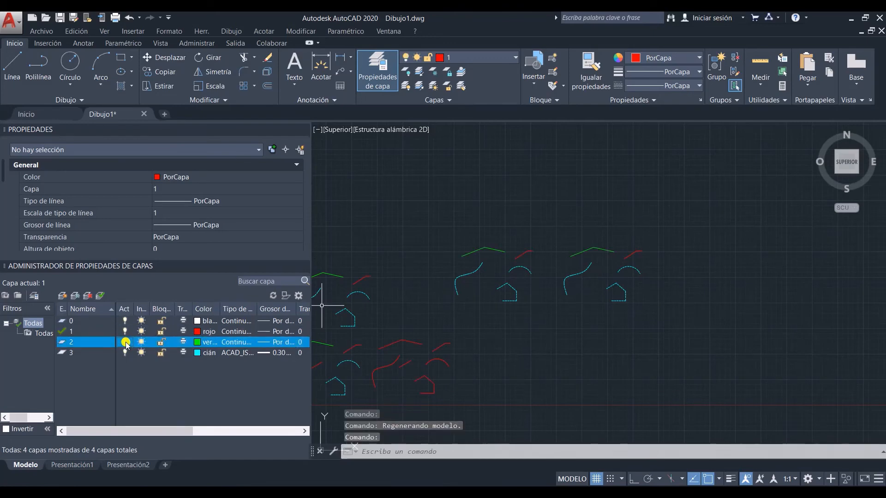
{"action": "left_click", "coordinate": [124, 354]}
{"action": "left_click", "coordinate": [124, 354]}
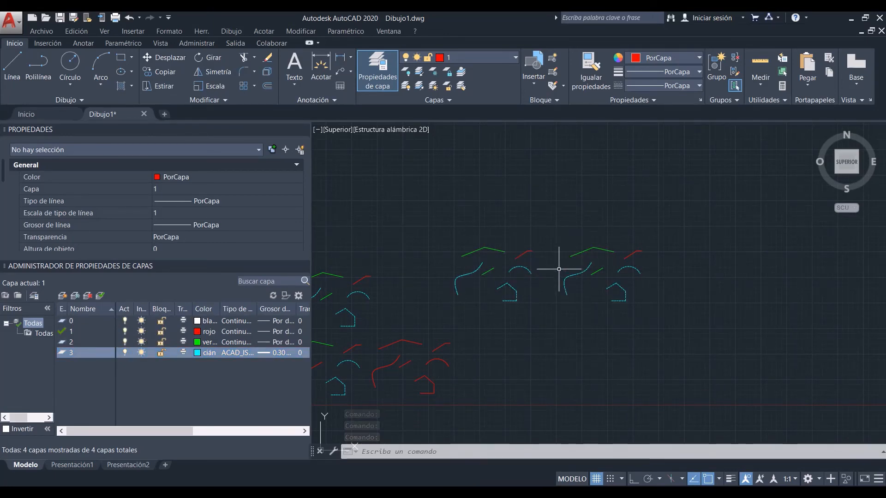
Step: Turn off layers 1, 2 and 3 one after another, and turn all three back on
{"action": "left_click", "coordinate": [124, 331]}
{"action": "left_click", "coordinate": [362, 249]}
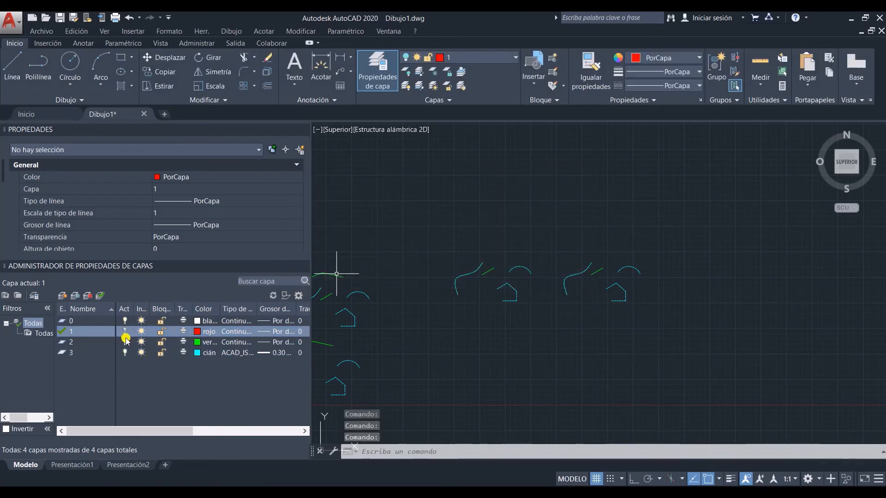
{"action": "left_click", "coordinate": [125, 342]}
{"action": "left_click", "coordinate": [125, 353]}
{"action": "left_click", "coordinate": [125, 353]}
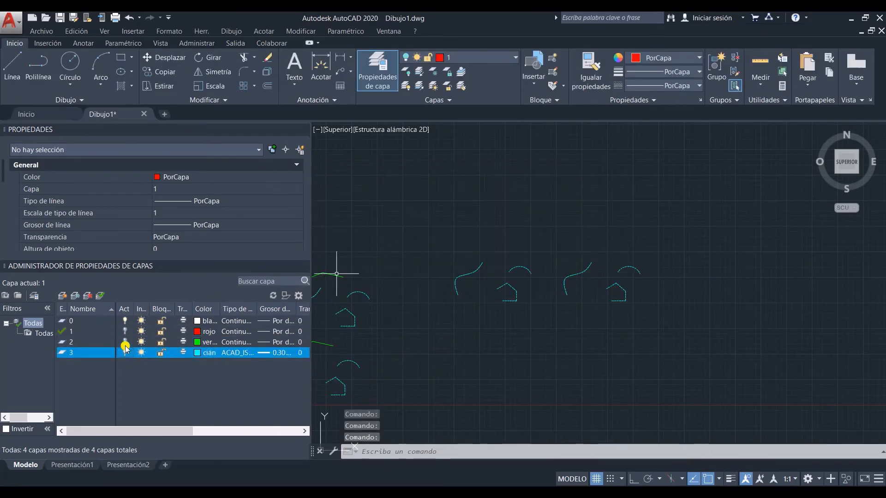
{"action": "left_click", "coordinate": [124, 342]}
{"action": "left_click", "coordinate": [125, 331]}
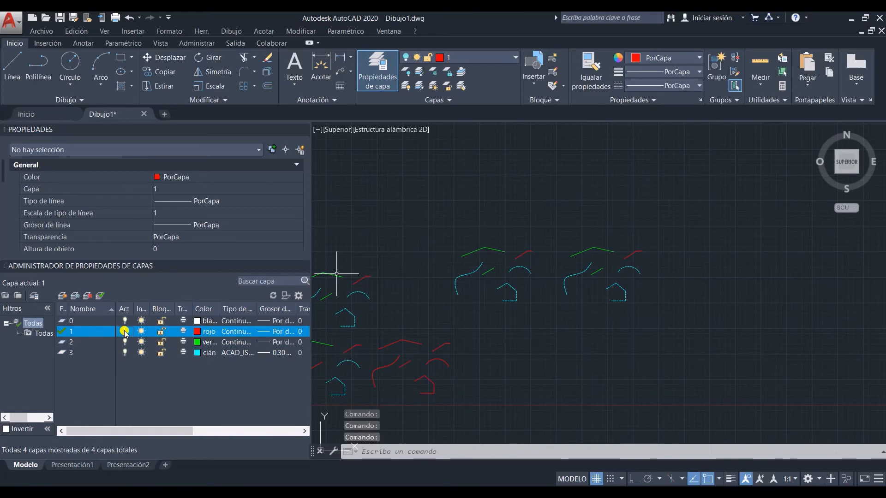
Step: Open the left block in the Block Editor, delete its house shape, and close the editor saving the changes
{"action": "left_click", "coordinate": [521, 307]}
{"action": "left_click", "coordinate": [461, 246]}
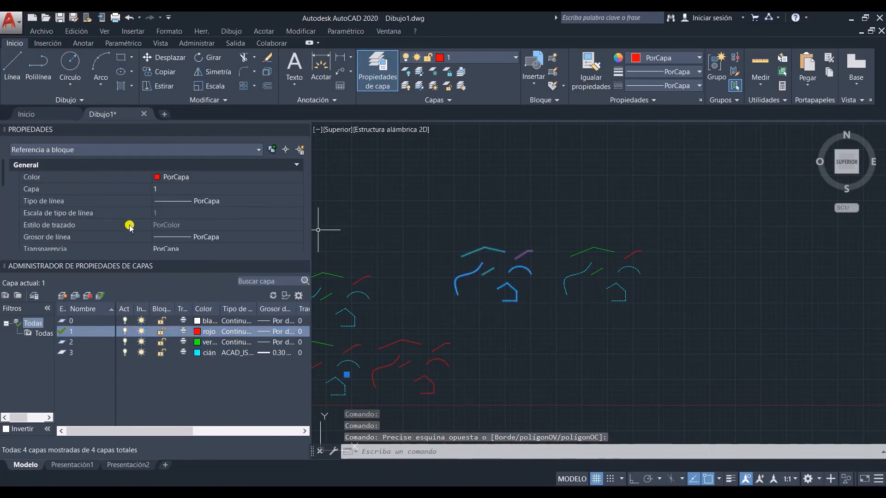
{"action": "right_click", "coordinate": [496, 239]}
{"action": "left_click", "coordinate": [538, 227]}
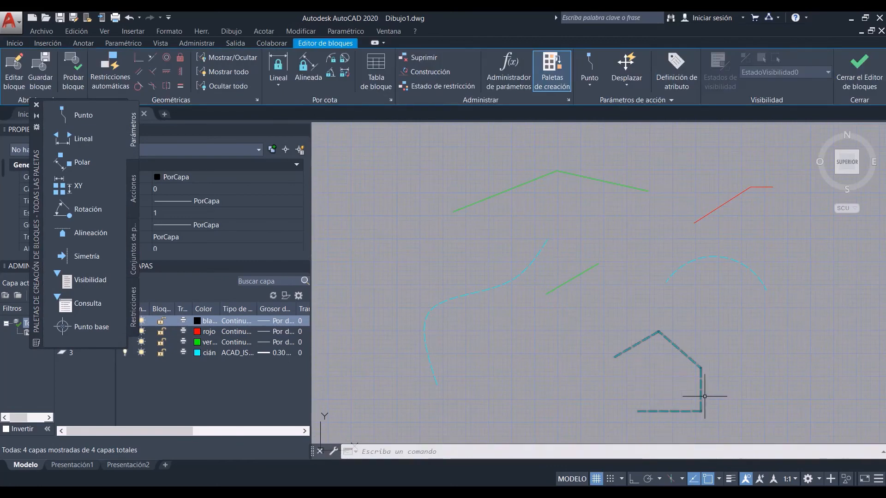
{"action": "left_click", "coordinate": [722, 420]}
{"action": "left_click", "coordinate": [624, 332]}
{"action": "key", "text": "Delete"}
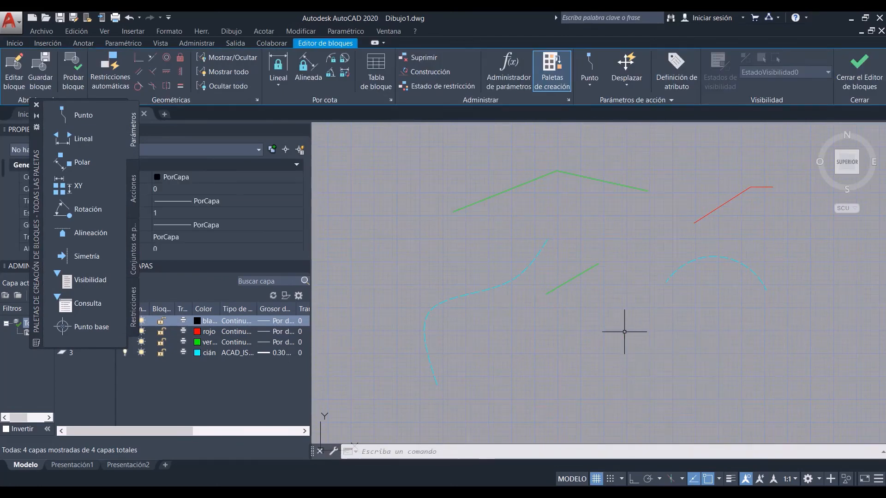
{"action": "left_click", "coordinate": [863, 88]}
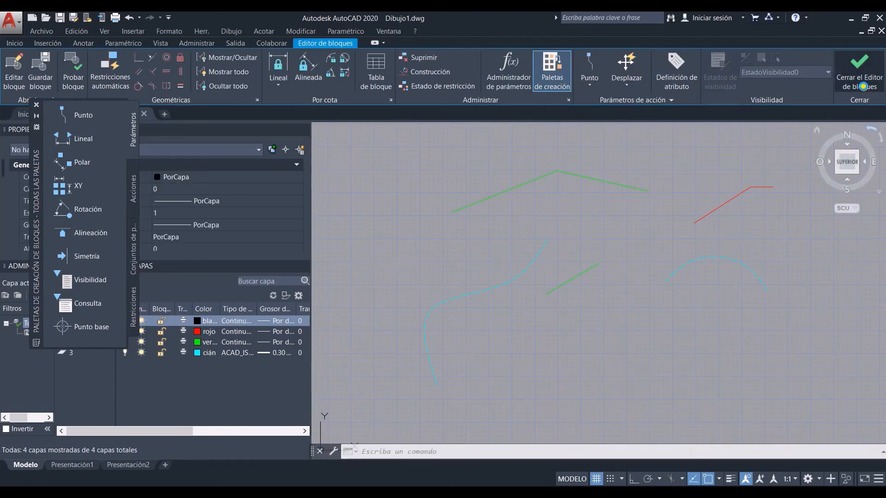
{"action": "left_click", "coordinate": [436, 239]}
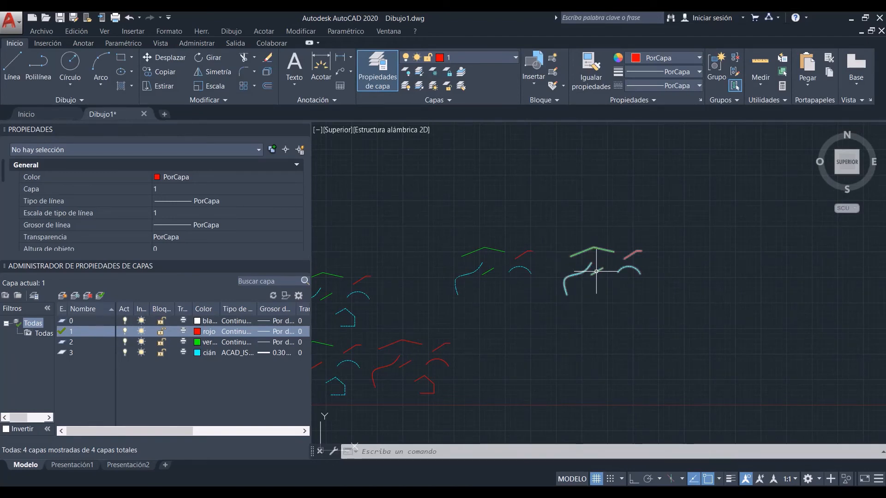
Step: Copy the right block to the empty area above and slightly to the right of it
{"action": "left_click", "coordinate": [596, 272]}
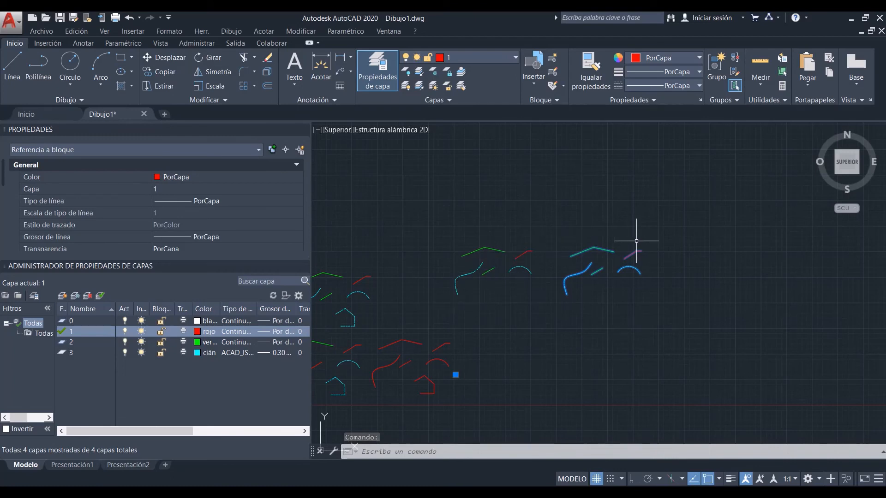
{"action": "type", "text": "co"}
{"action": "key", "text": "Return"}
{"action": "left_click", "coordinate": [653, 344]}
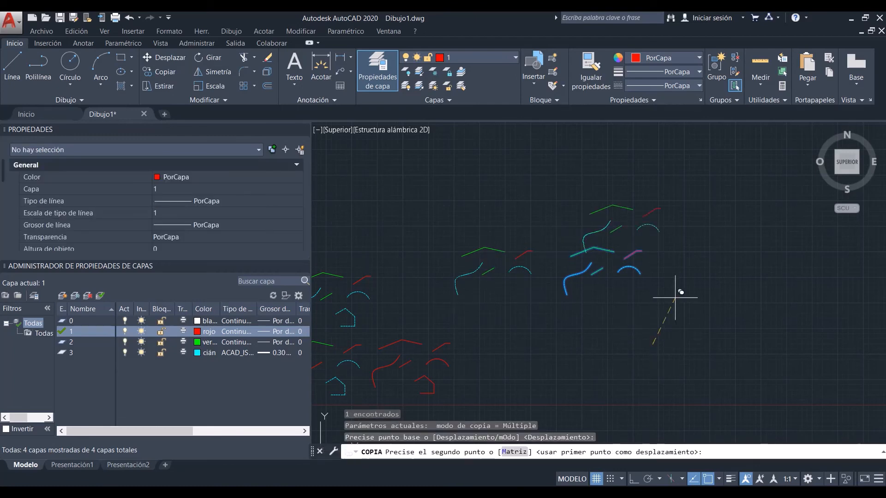
{"action": "key", "text": "Escape"}
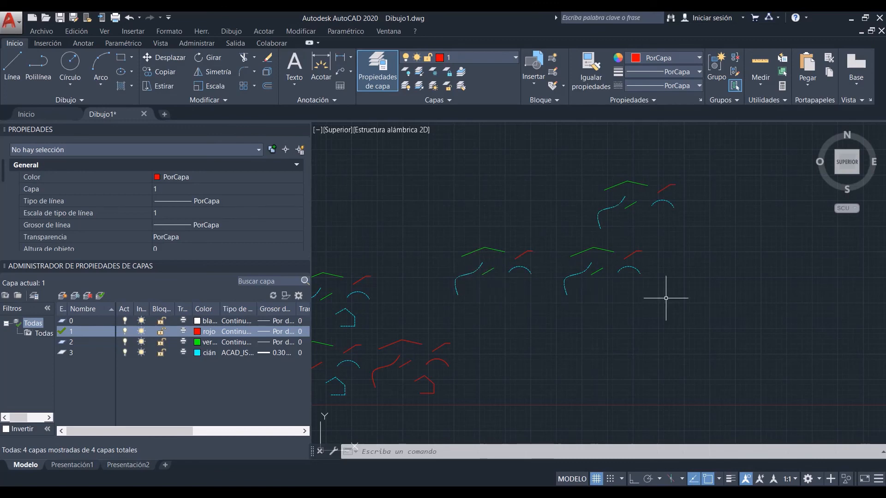
Step: Explode the block just below the newest copy into separate objects, and select its arc to check it individually
{"action": "left_click", "coordinate": [583, 247]}
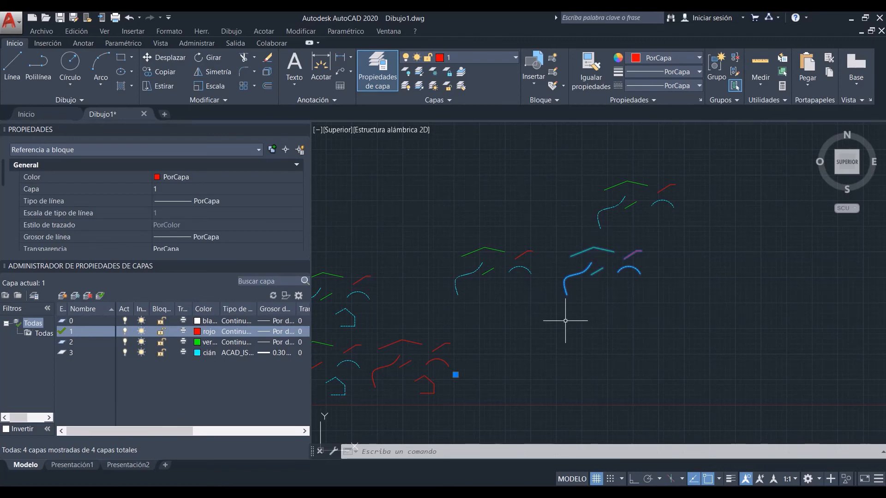
{"action": "type", "text": "de"}
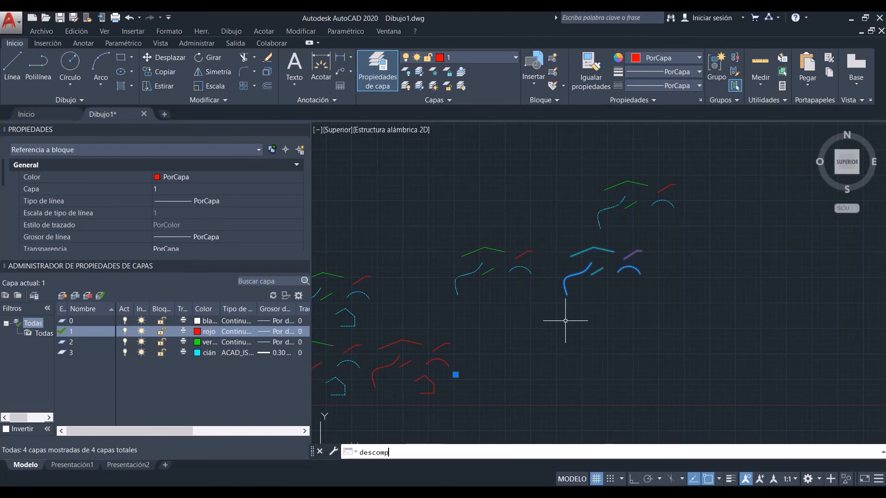
{"action": "type", "text": "scomp"}
{"action": "key", "text": "Return"}
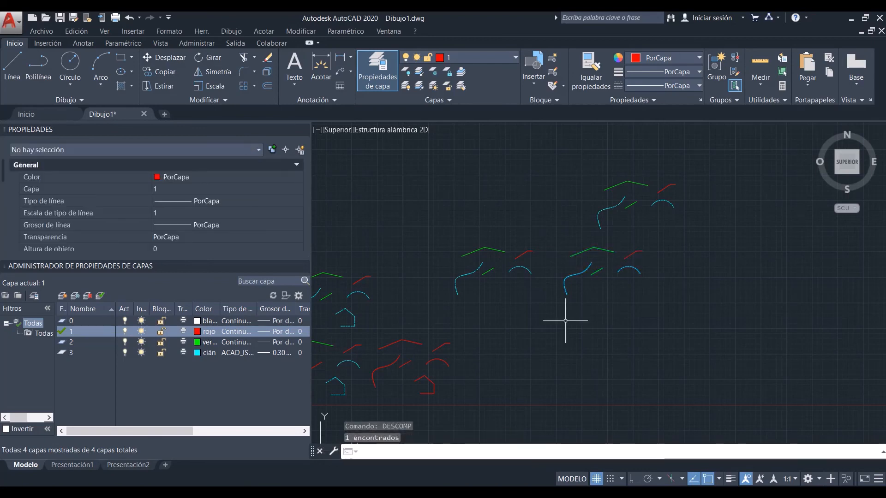
{"action": "scroll", "coordinate": [646, 272], "scroll_direction": "up", "scroll_amount": 2}
{"action": "left_click", "coordinate": [633, 276]}
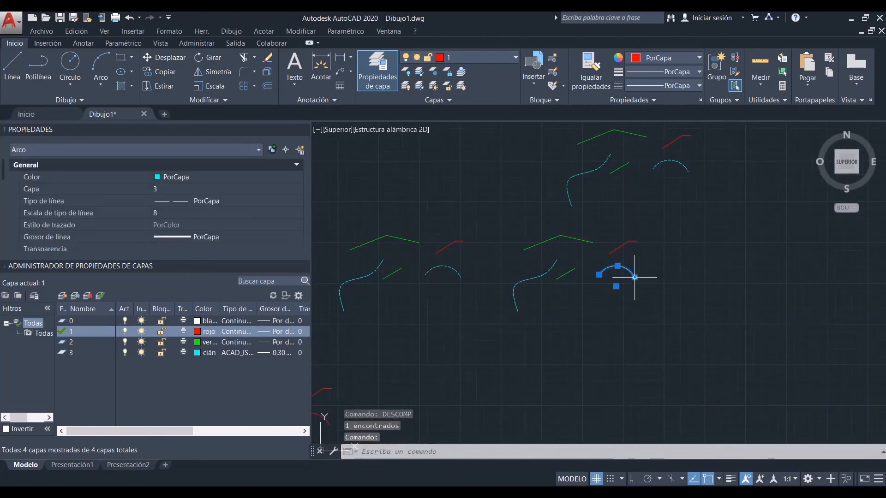
{"action": "key", "text": "Escape"}
Step: Erase the spline, the arc and the short green line from the exploded block's objects
{"action": "left_click", "coordinate": [548, 269]}
{"action": "key", "text": "Delete"}
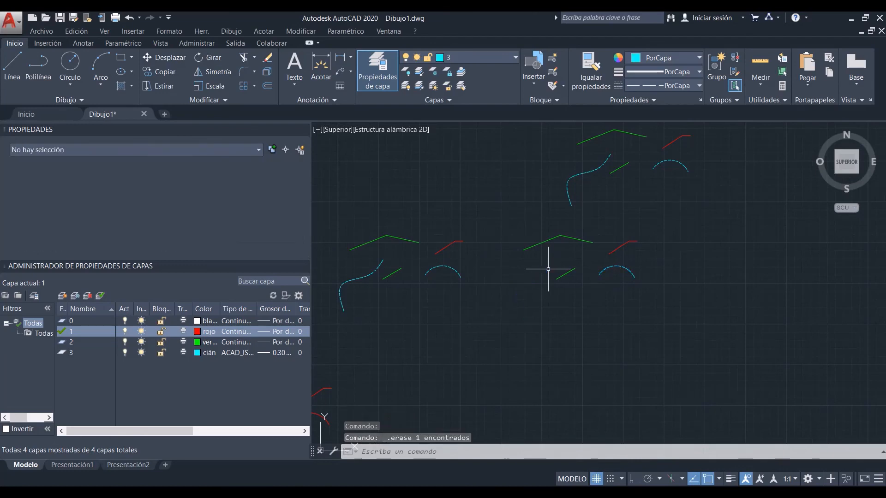
{"action": "left_click", "coordinate": [636, 265]}
{"action": "left_click", "coordinate": [548, 278]}
{"action": "key", "text": "Delete"}
Step: Override the colour of the complete block beside the partly erased exploded objects with Amarillo
{"action": "scroll", "coordinate": [574, 277], "scroll_direction": "down", "scroll_amount": 4}
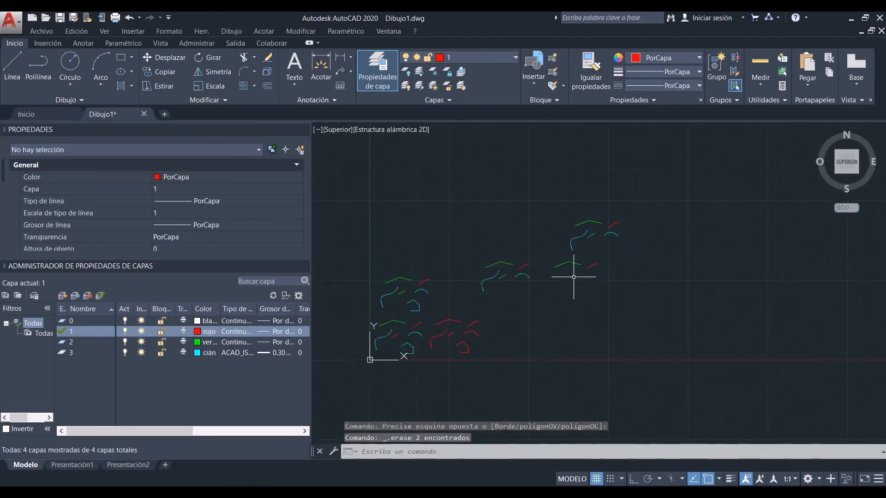
{"action": "scroll", "coordinate": [557, 272], "scroll_direction": "up", "scroll_amount": 4}
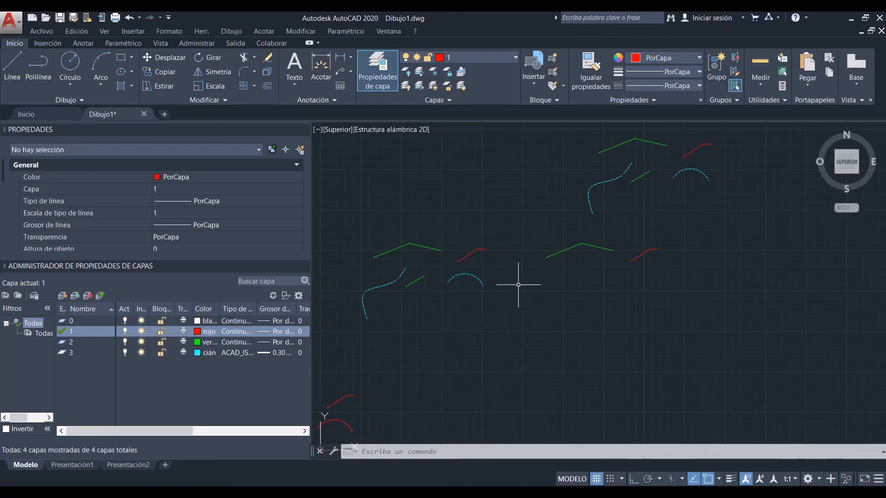
{"action": "left_click", "coordinate": [472, 277]}
{"action": "left_click", "coordinate": [156, 149]}
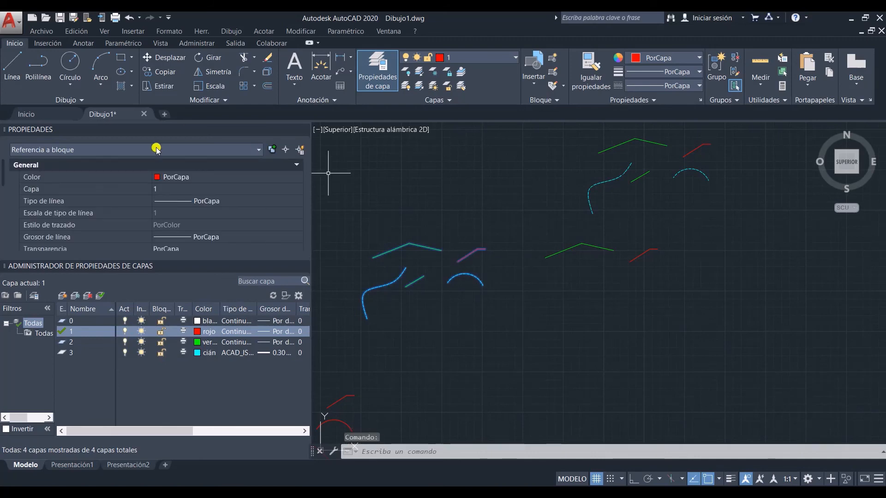
{"action": "left_click", "coordinate": [191, 179]}
{"action": "left_click", "coordinate": [191, 179]}
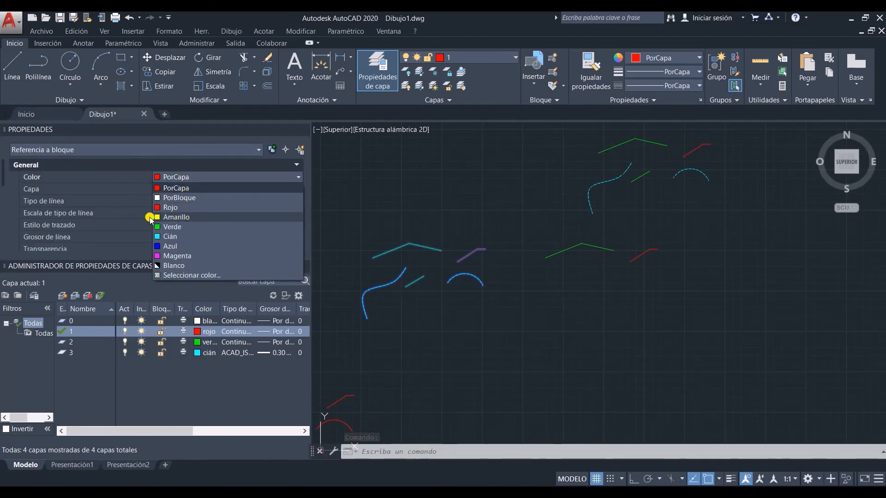
{"action": "left_click", "coordinate": [181, 218]}
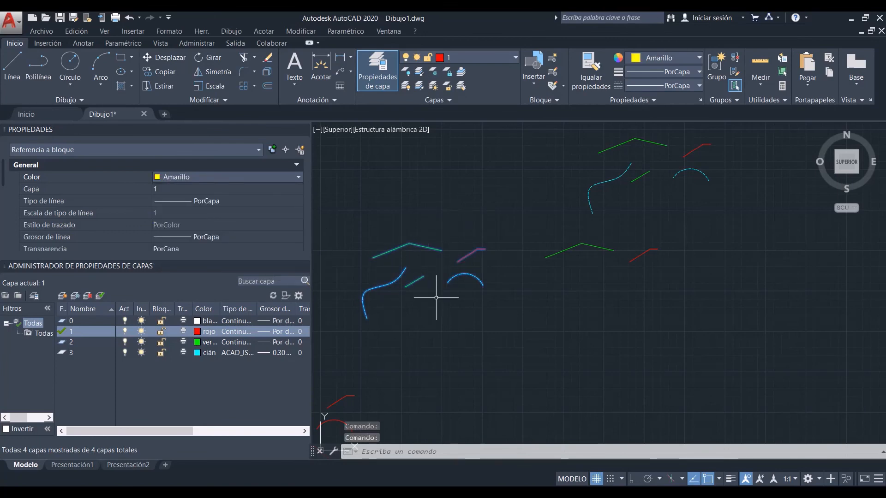
Step: Change the colour of layer 1 to amarillo and check the effect across all the blocks and exploded objects
{"action": "left_click", "coordinate": [197, 332]}
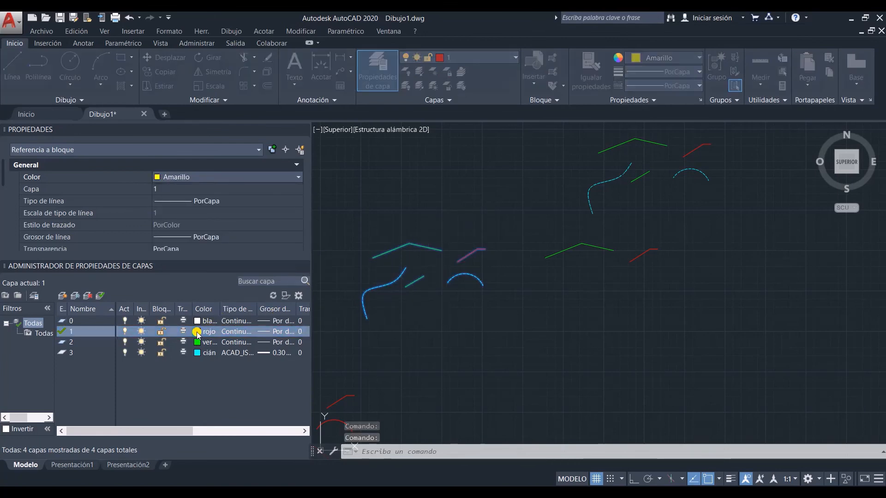
{"action": "left_click", "coordinate": [357, 279]}
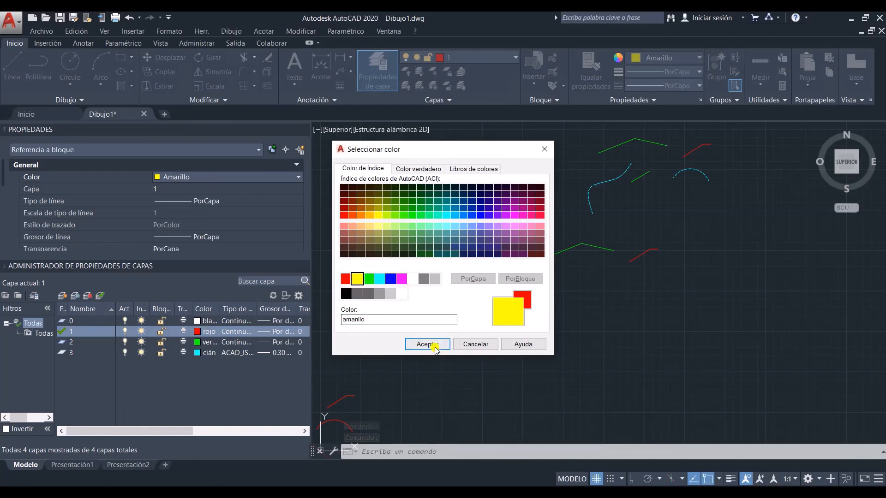
{"action": "left_click", "coordinate": [418, 345]}
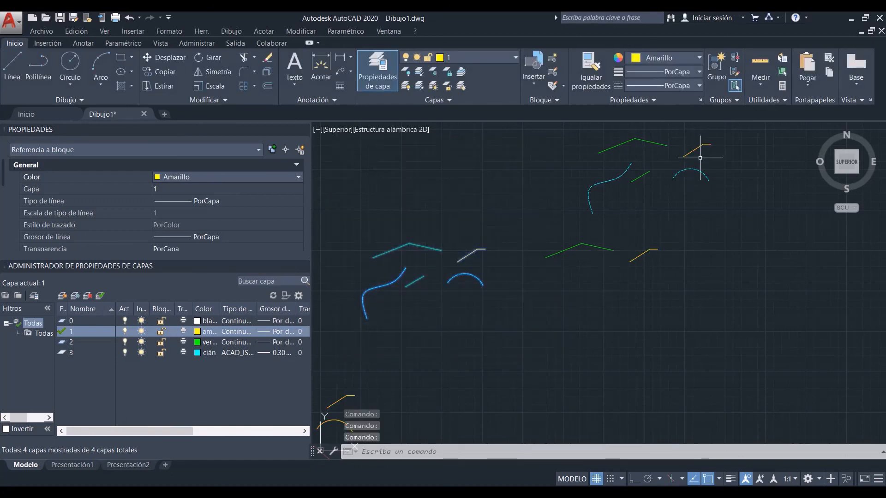
{"action": "scroll", "coordinate": [645, 258], "scroll_direction": "down", "scroll_amount": 2}
{"action": "scroll", "coordinate": [619, 300], "scroll_direction": "down", "scroll_amount": 2}
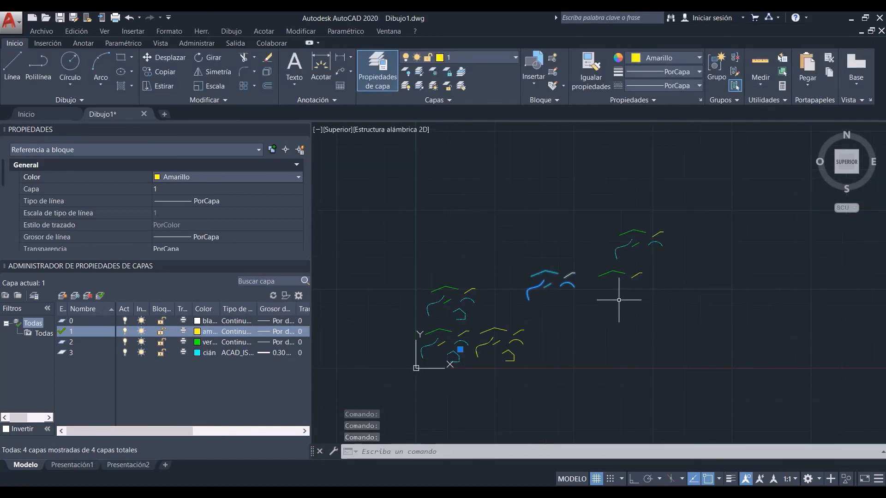
{"action": "scroll", "coordinate": [610, 301], "scroll_direction": "up", "scroll_amount": 2}
{"action": "middle_click_drag", "start_coordinate": [624, 294], "coordinate": [599, 312]}
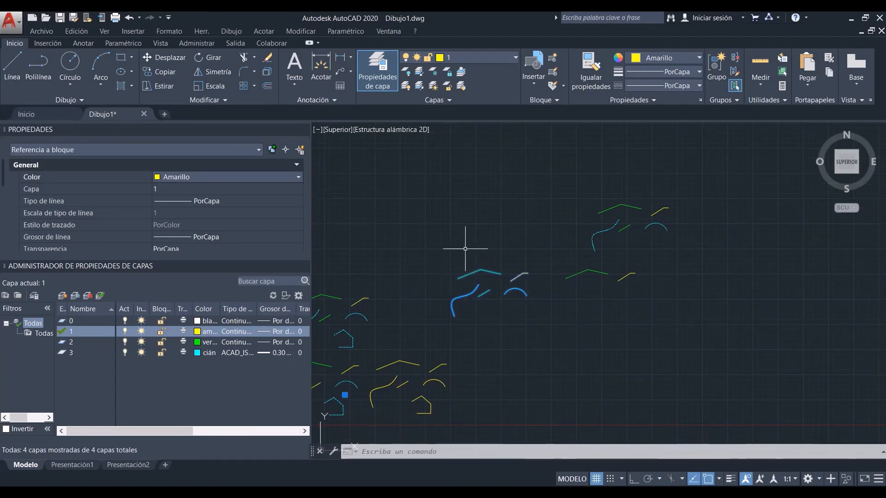
Step: Set the colour of the complete block beside the exploded objects to PorCapa
{"action": "key", "text": "Escape"}
{"action": "left_click", "coordinate": [484, 276]}
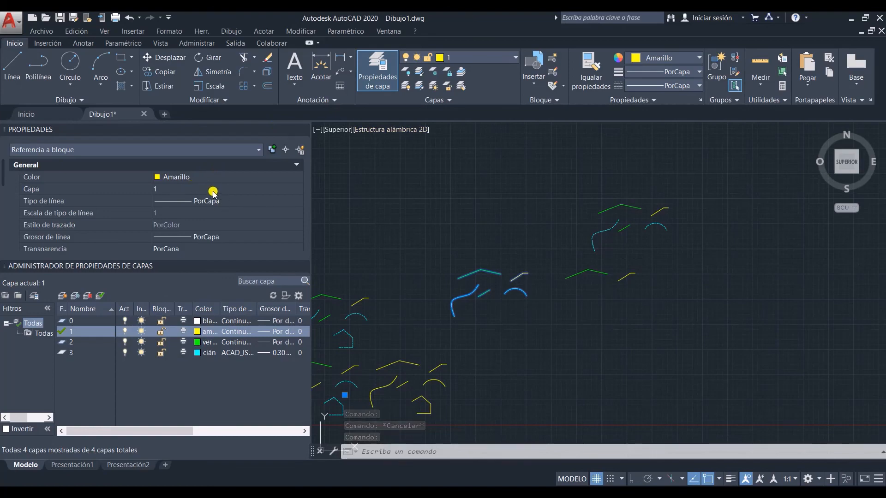
{"action": "left_click", "coordinate": [215, 177]}
{"action": "left_click", "coordinate": [216, 176]}
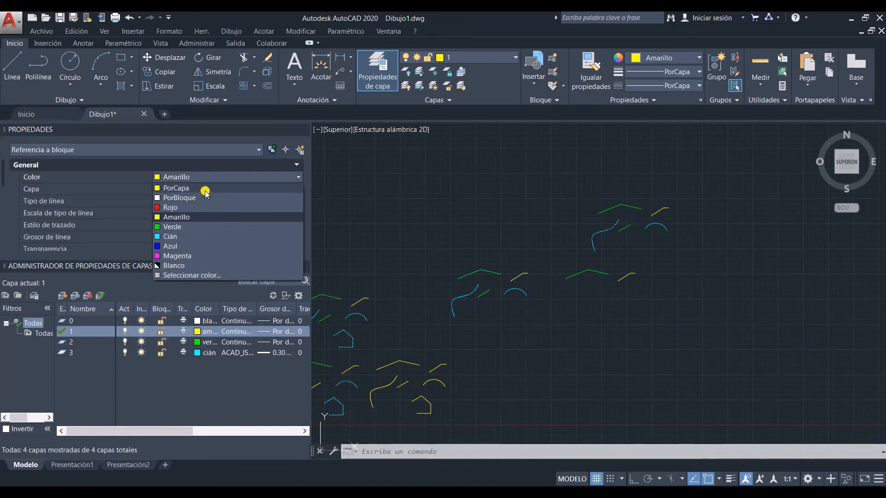
{"action": "left_click", "coordinate": [204, 190]}
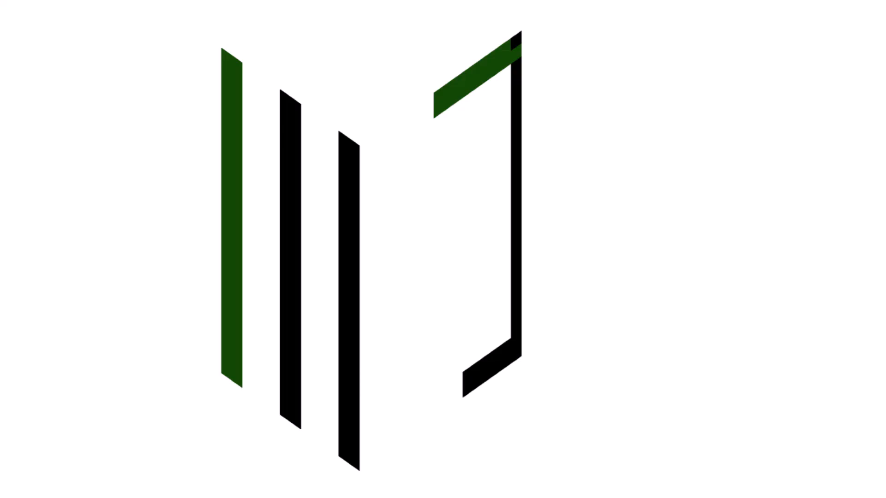